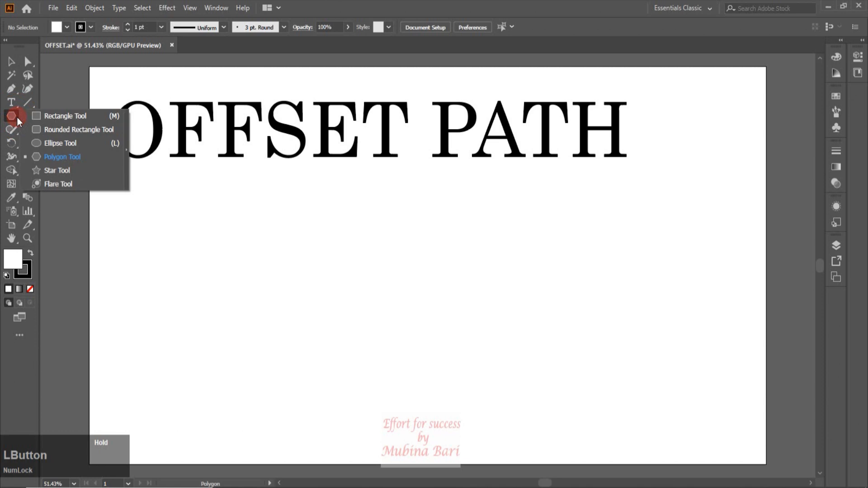
# Draw a rectangle about 471 × 298 px below the title text and fill it with RGB Blue.
pyautogui.click(76, 118)
pyautogui.moveTo(248, 265); pyautogui.dragTo(414, 375)
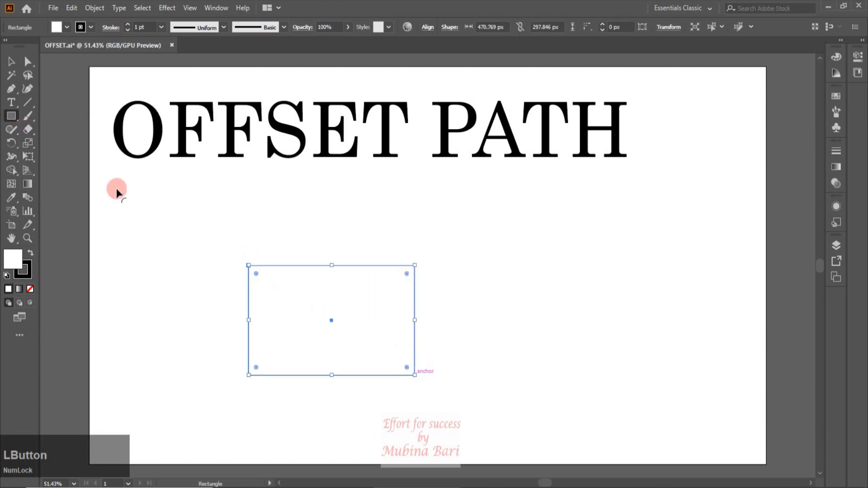
pyautogui.click(68, 28)
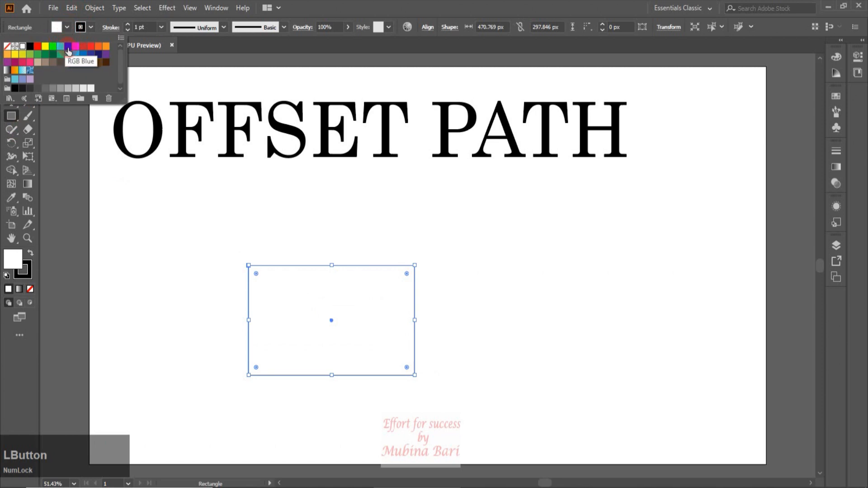
pyautogui.click(68, 49)
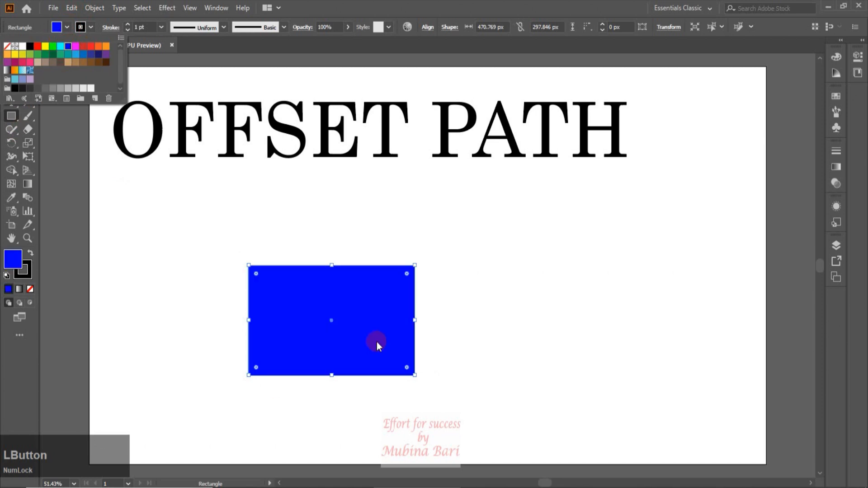
pyautogui.click(300, 244)
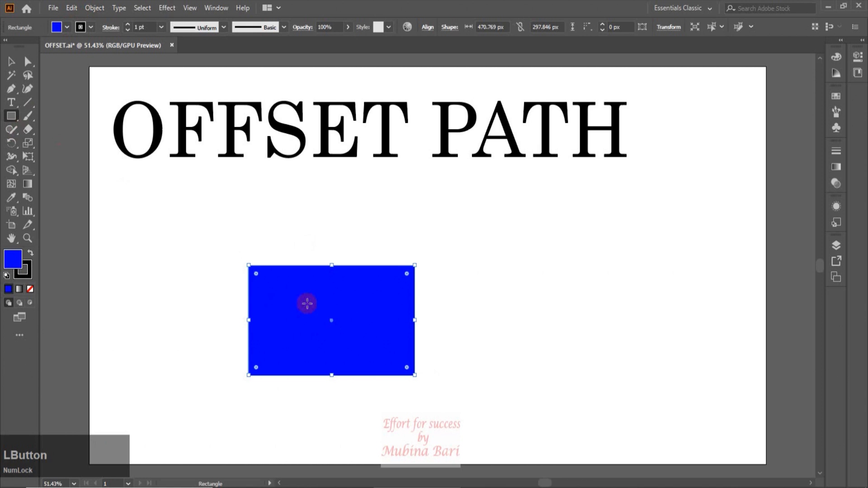
# Give the blue rectangle a dark red stroke (R=193 G=39 B=45).
pyautogui.click(91, 27)
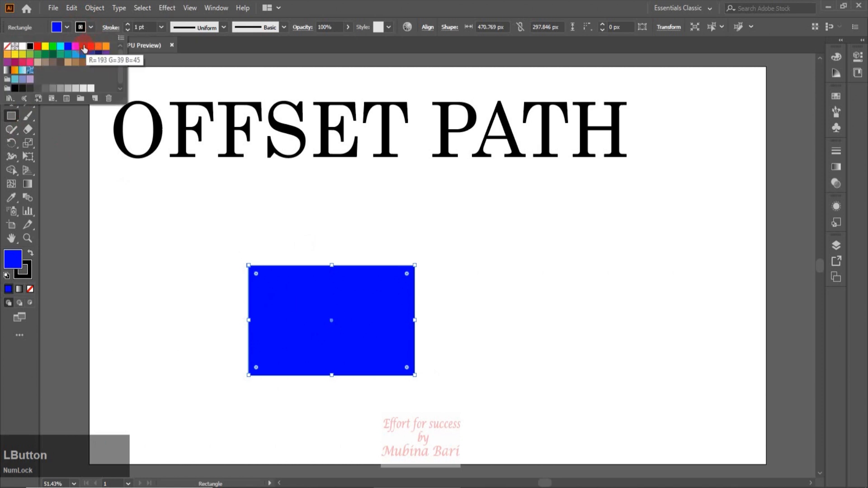
pyautogui.click(84, 47)
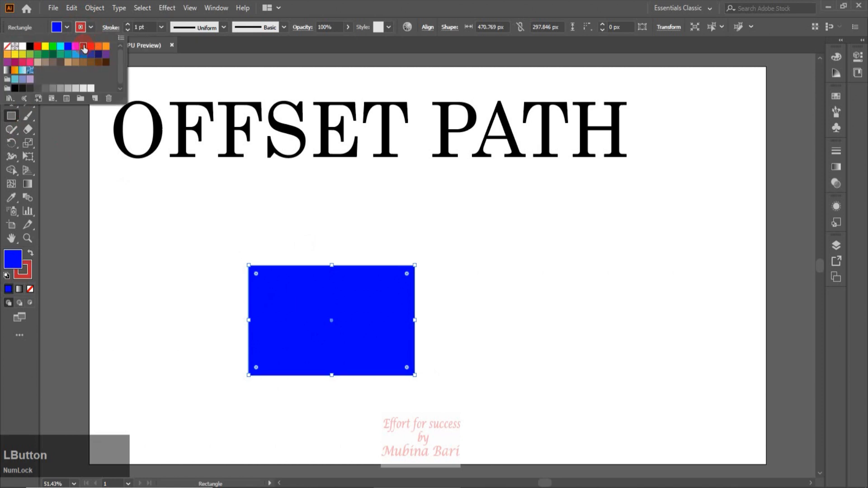
pyautogui.click(211, 215)
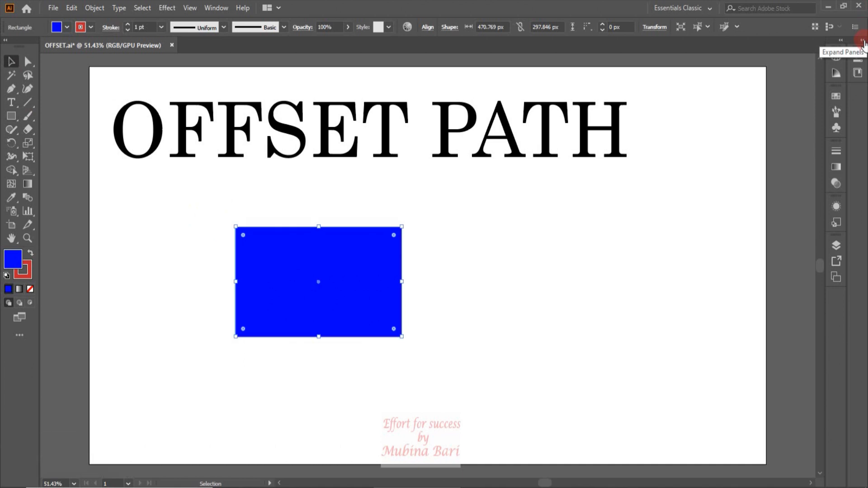
# Start an Offset Path on the blue rectangle, keep the joins on Miter and turn on the preview.
pyautogui.click(863, 41)
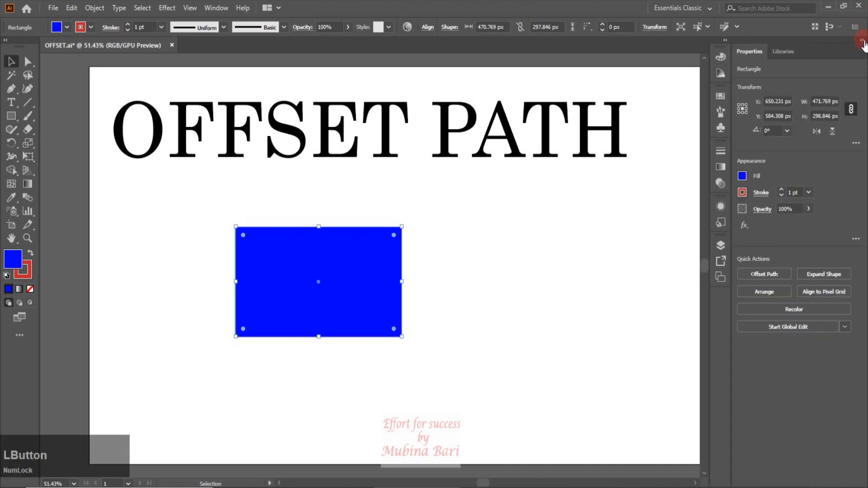
pyautogui.click(769, 273)
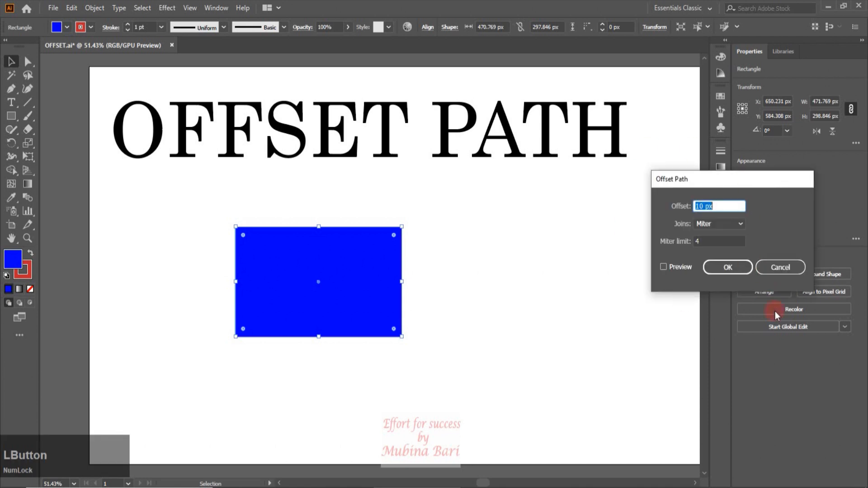
pyautogui.moveTo(765, 184); pyautogui.dragTo(631, 196)
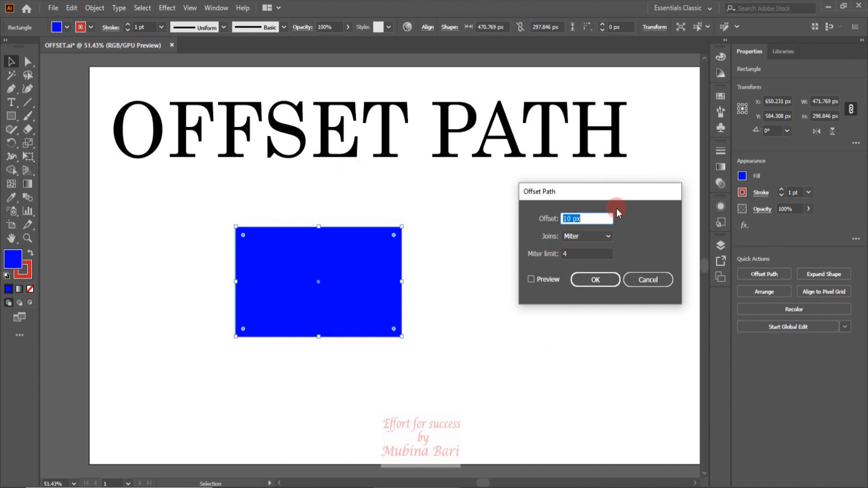
pyautogui.moveTo(580, 217); pyautogui.dragTo(566, 214)
pyautogui.click(608, 237)
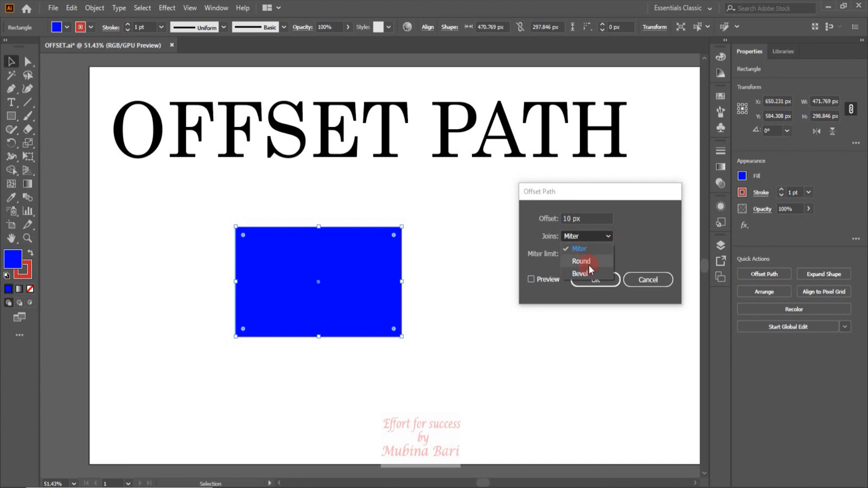
pyautogui.click(596, 240)
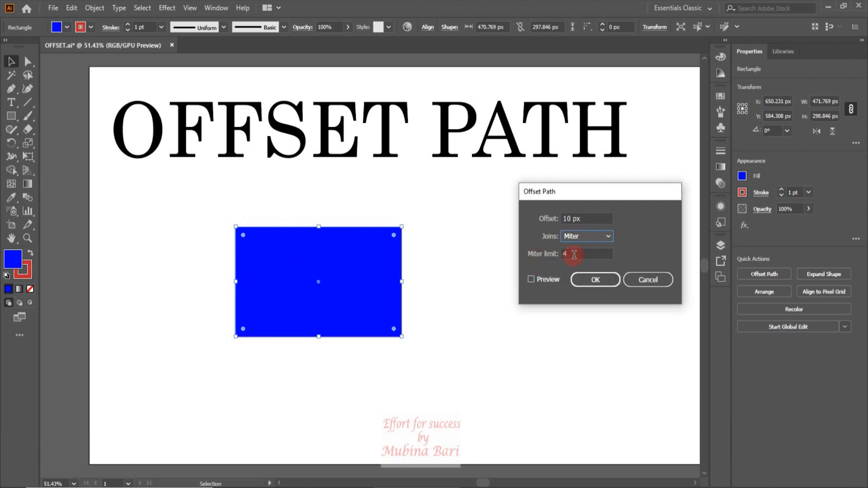
pyautogui.click(531, 279)
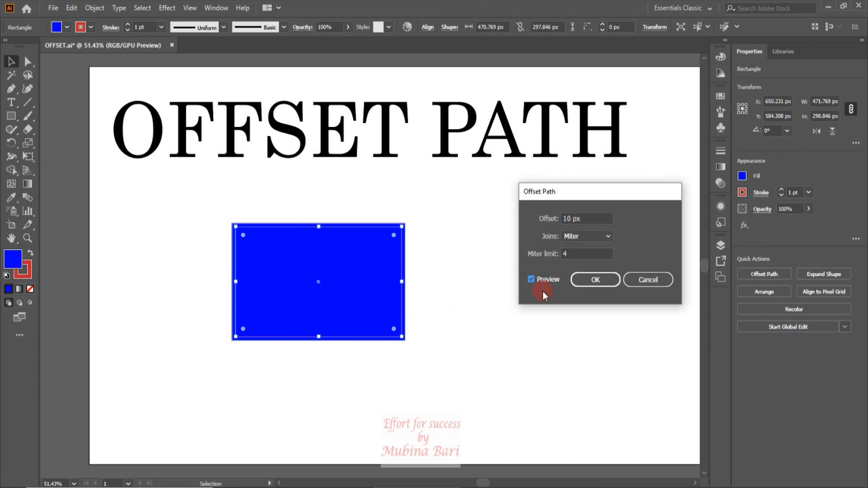
# Raise the offset distance gradually to 42 px to preview a wider outline around the rectangle.
pyautogui.doubleClick(569, 218)
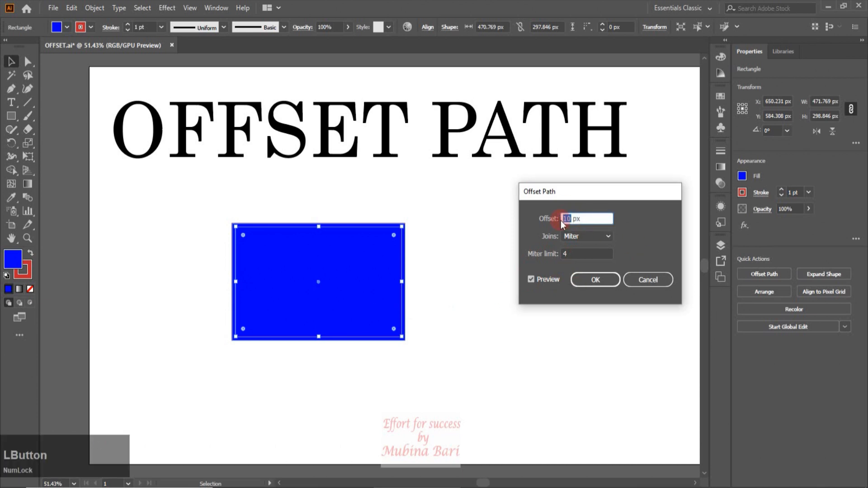
pyautogui.press('Up')
pyautogui.press('Up')
pyautogui.press('Up')
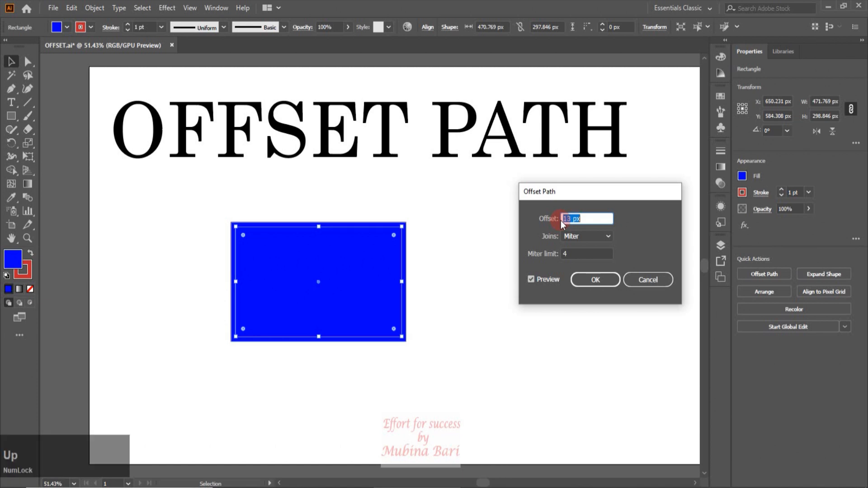
pyautogui.press('Up')
pyautogui.press('Up')
pyautogui.press('Up')
pyautogui.press('Up')
pyautogui.press('Up')
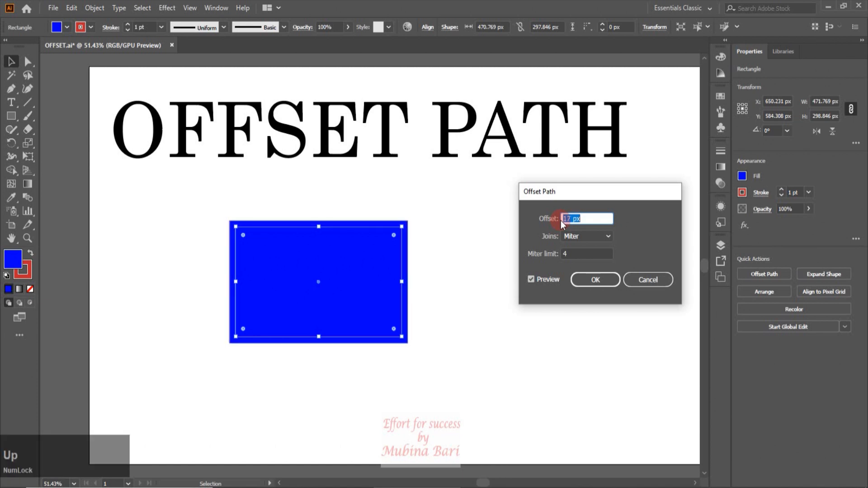
pyautogui.press('Up')
pyautogui.press('Up')
pyautogui.press('Up')
pyautogui.press('Up')
pyautogui.press('Up')
pyautogui.press('Up')
pyautogui.press('Up')
pyautogui.press('Up')
pyautogui.press('Up')
pyautogui.press('Up')
pyautogui.press('Up')
pyautogui.press('Up')
pyautogui.press('Up')
pyautogui.press('Up')
pyautogui.press('Up')
pyautogui.press('Up')
pyautogui.press('Up')
pyautogui.press('Up')
pyautogui.press('Up')
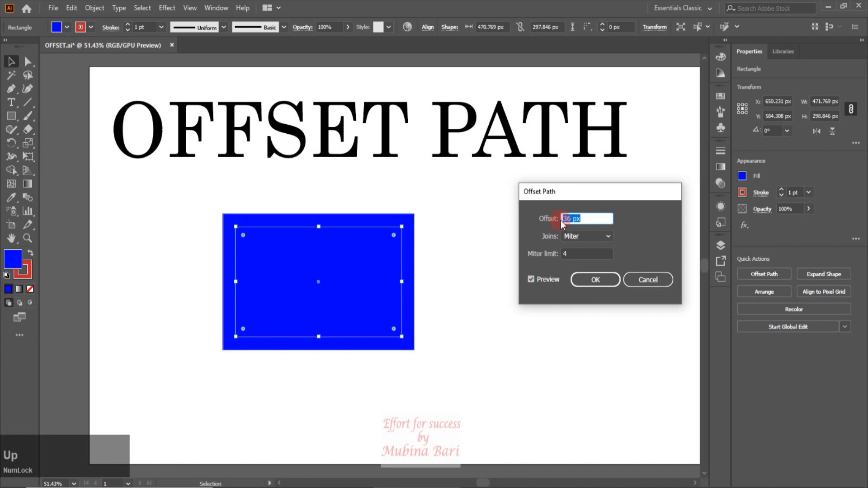
pyautogui.press('Up')
pyautogui.press('Up')
pyautogui.press('Up')
pyautogui.press('Up')
pyautogui.press('Up')
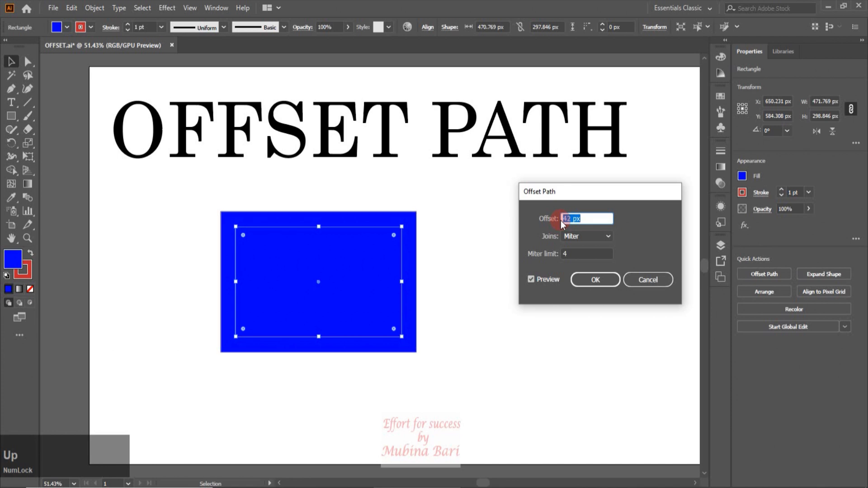
# Lower the offset distance to 25 px and apply the offset to the blue rectangle.
pyautogui.press('Down')
pyautogui.press('Down')
pyautogui.press('Down')
pyautogui.press('Down')
pyautogui.press('Down')
pyautogui.press('Down')
pyautogui.press('Down')
pyautogui.press('Down')
pyautogui.press('Down')
pyautogui.press('Down')
pyautogui.press('Down')
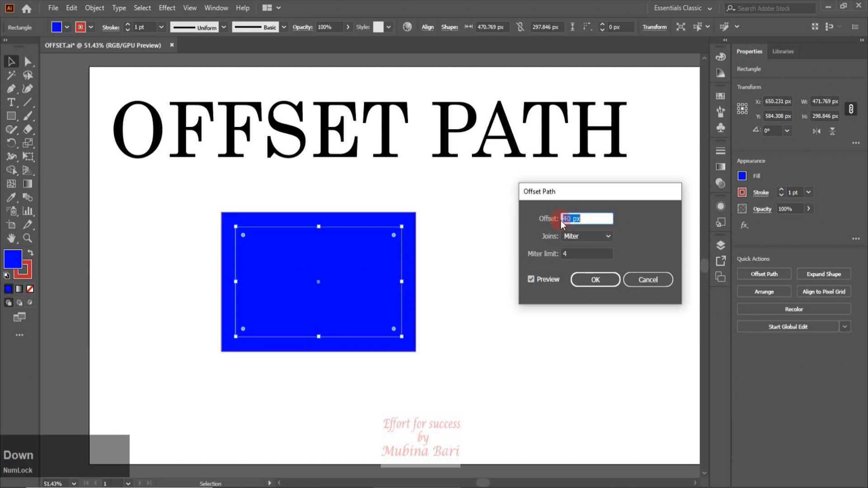
pyautogui.press('Down')
pyautogui.press('Down')
pyautogui.press('Down')
pyautogui.press('Down')
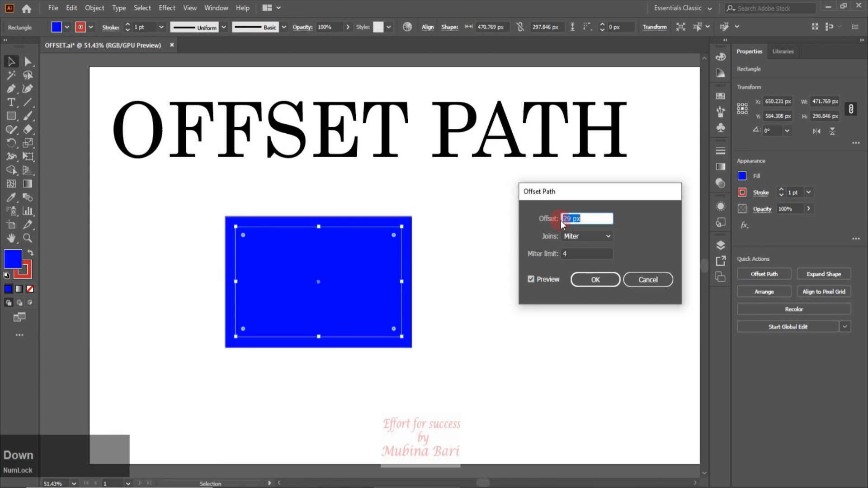
pyautogui.press('Down')
pyautogui.press('Down')
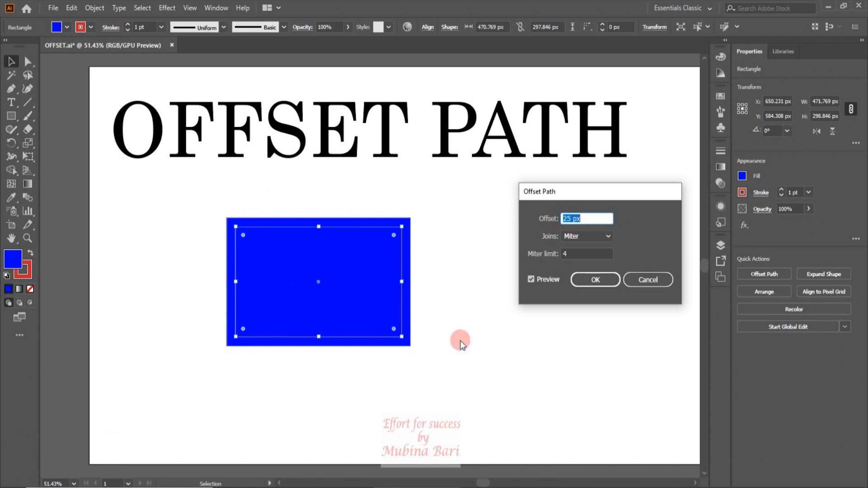
pyautogui.click(587, 282)
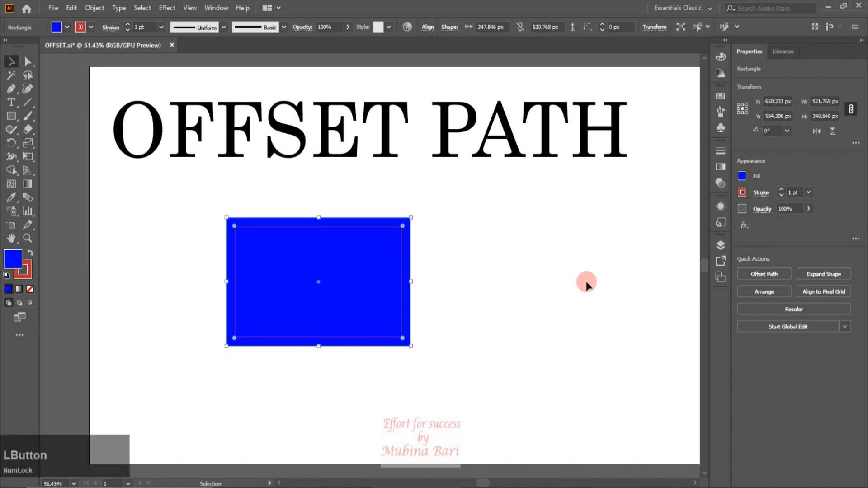
# Fill the outer offset rectangle with red.
pyautogui.click(586, 282)
pyautogui.click(408, 347)
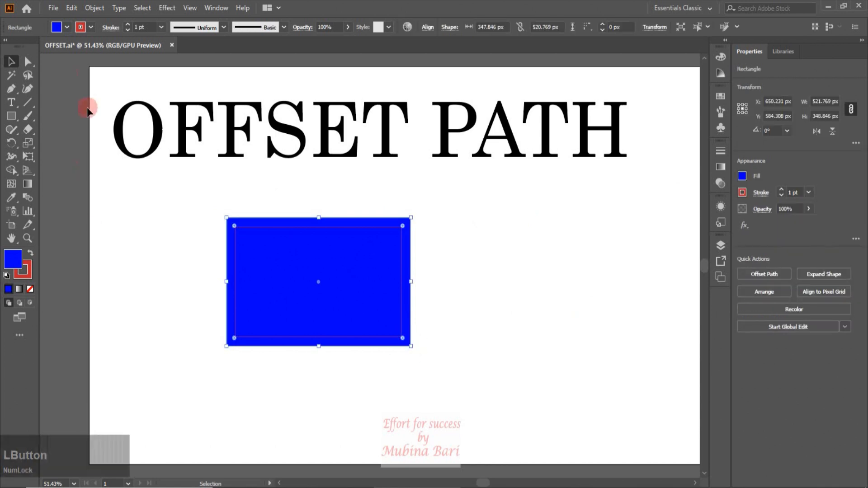
pyautogui.click(67, 27)
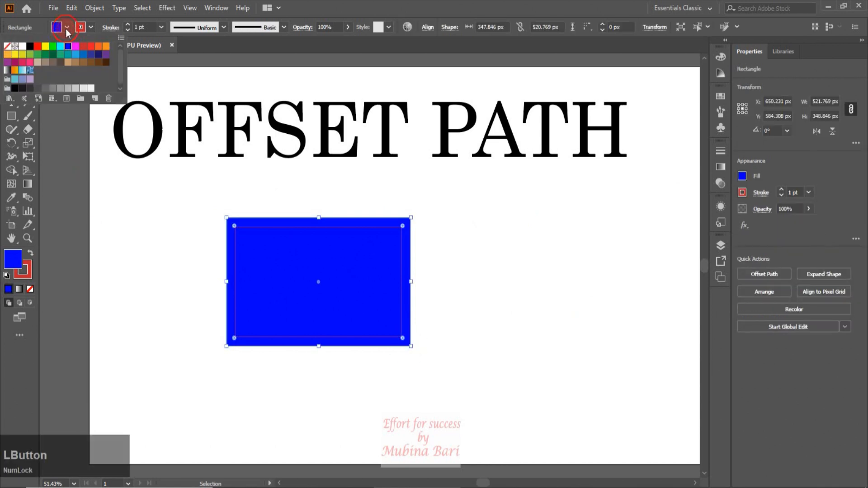
pyautogui.click(38, 47)
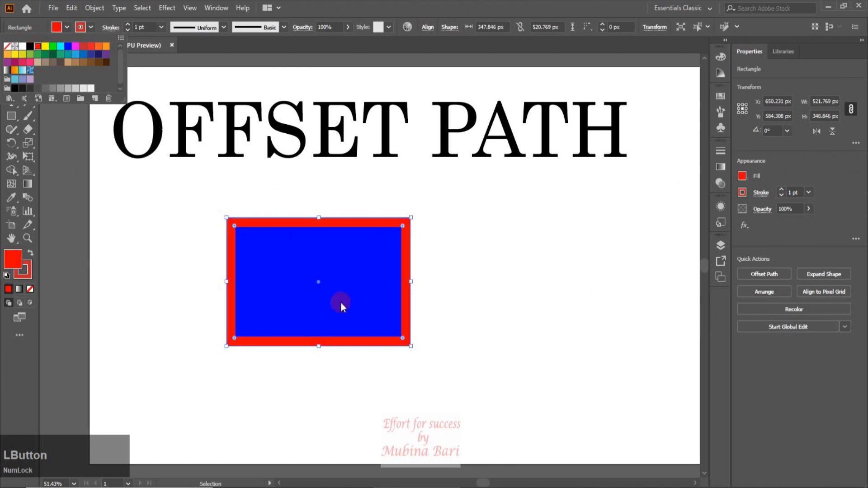
pyautogui.click(343, 370)
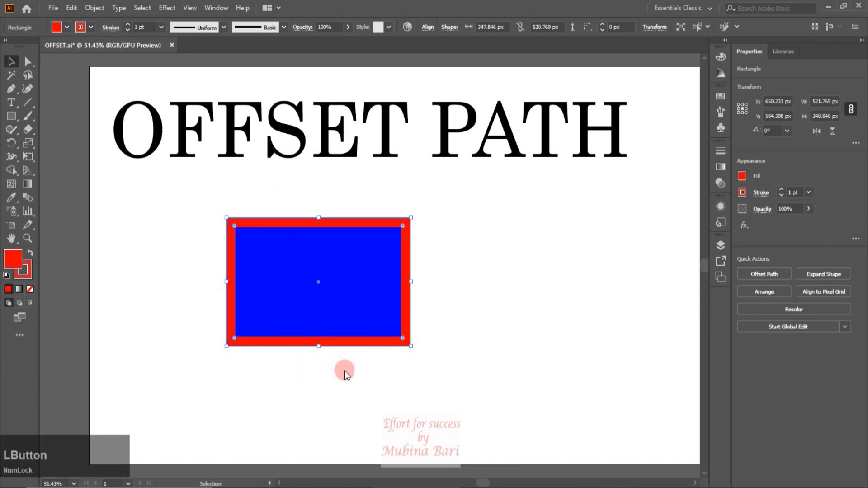
# Move the red offset rectangle sideways to the right of the blue one, and undo the move.
pyautogui.click(345, 370)
pyautogui.click(248, 342)
pyautogui.click(248, 400)
pyautogui.moveTo(337, 350); pyautogui.dragTo(484, 351)
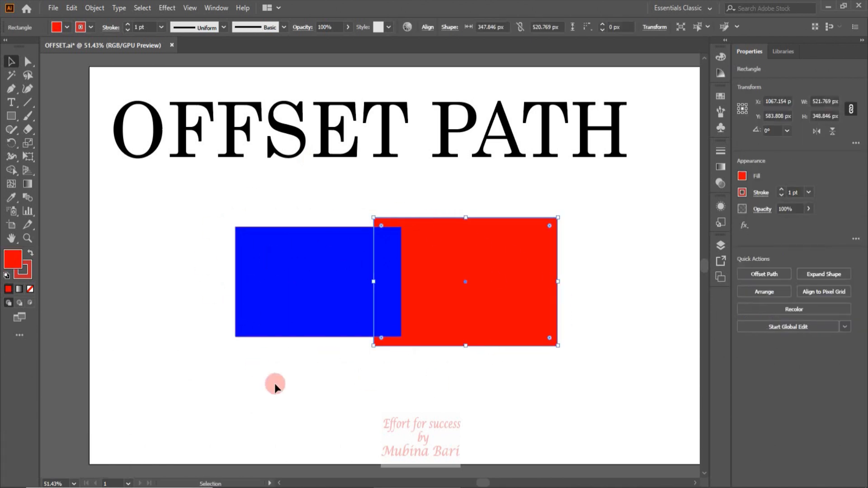
pyautogui.hotkey('ctrl', 'z')
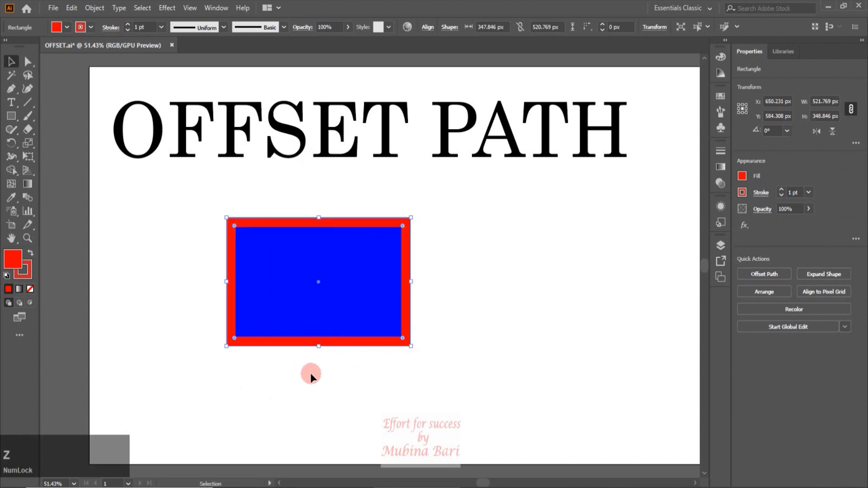
# Start another Offset Path on the inner blue rectangle with its preview turned on.
pyautogui.click(509, 281)
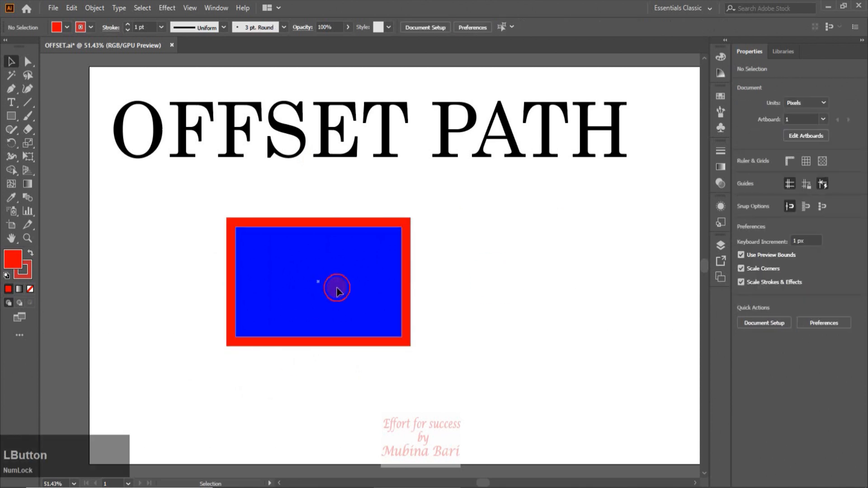
pyautogui.click(338, 291)
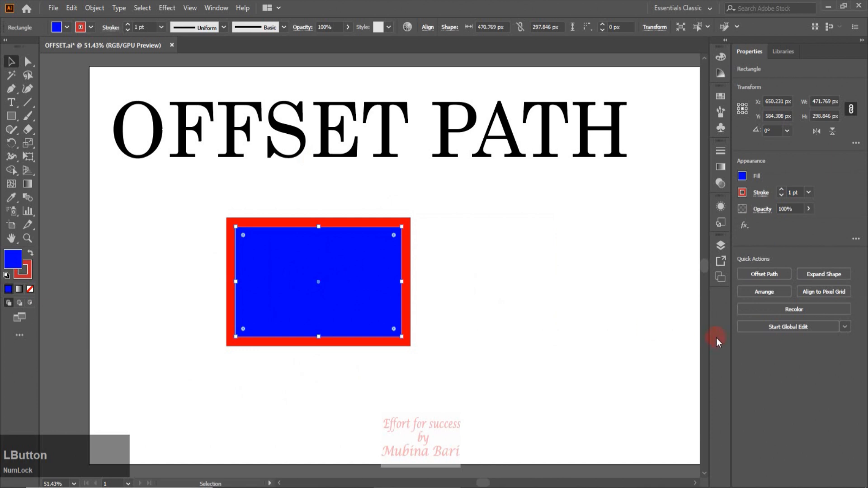
pyautogui.click(750, 275)
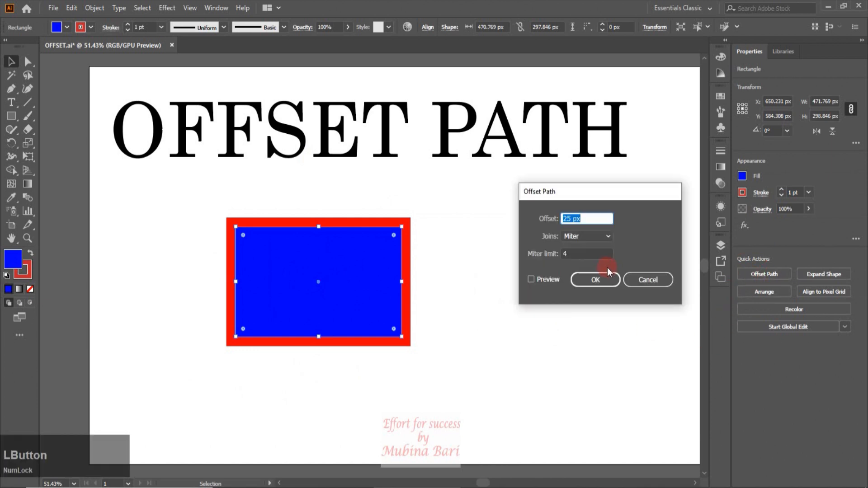
pyautogui.click(532, 279)
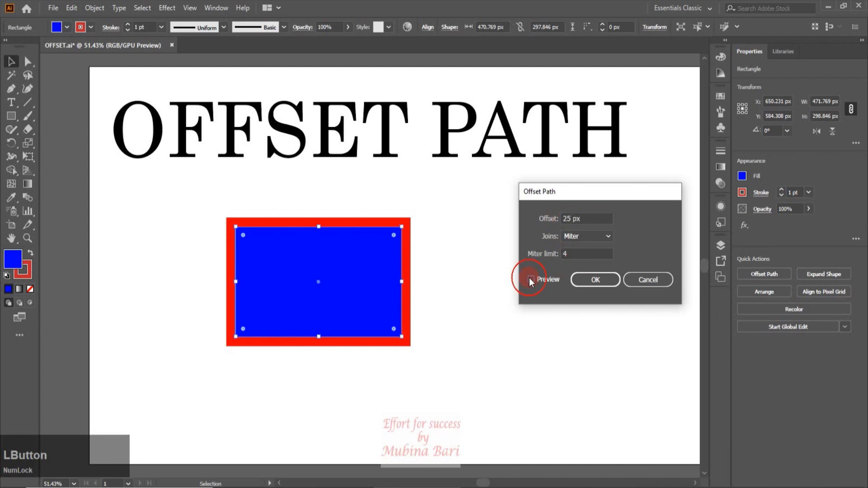
pyautogui.click(576, 219)
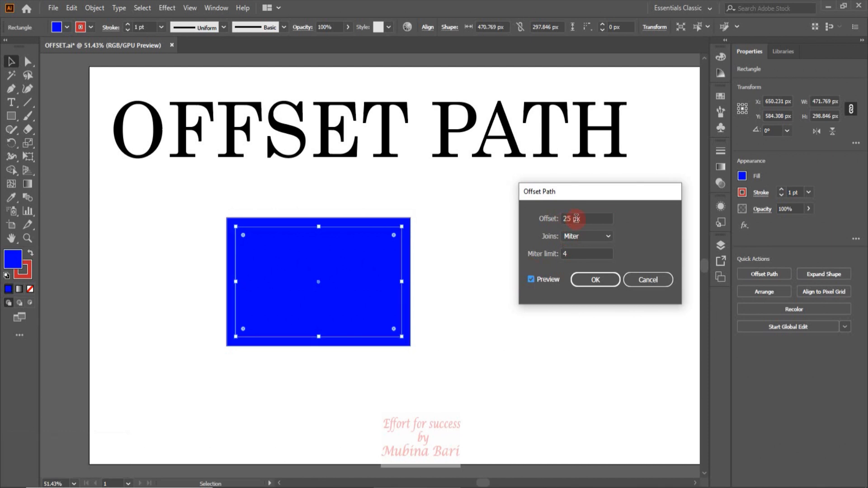
pyautogui.doubleClick(576, 219)
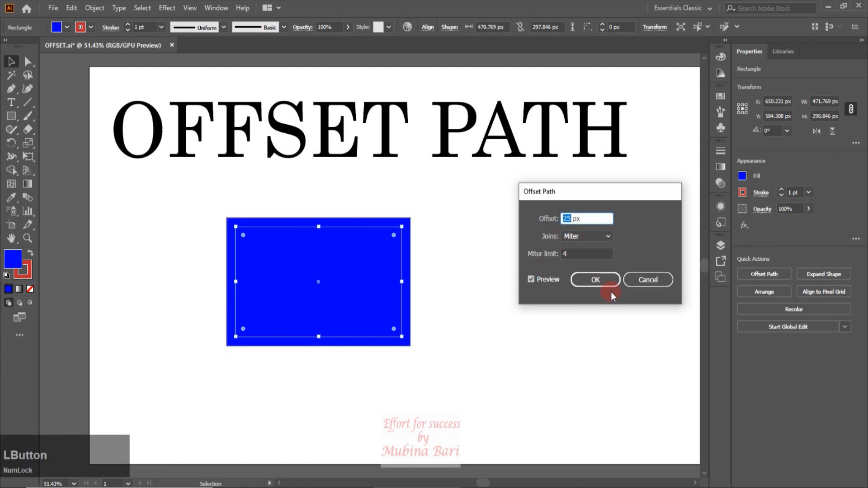
# Lower the offset distance to -34 px and apply the offset to the blue rectangle.
pyautogui.press('Down')
pyautogui.press('Down')
pyautogui.press('Down')
pyautogui.press('Down')
pyautogui.press('Down')
pyautogui.press('Down')
pyautogui.press('Down')
pyautogui.press('Down')
pyautogui.press('Down')
pyautogui.press('Down')
pyautogui.press('Down')
pyautogui.press('Down')
pyautogui.press('Down')
pyautogui.press('Down')
pyautogui.press('Down')
pyautogui.press('Down')
pyautogui.press('Down')
pyautogui.press('Down')
pyautogui.press('Down')
pyautogui.press('Down')
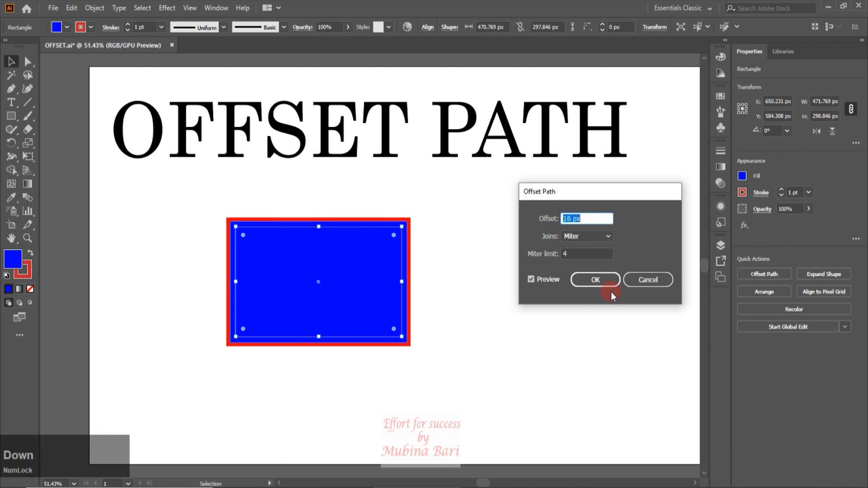
pyautogui.press('Down')
pyautogui.press('Down')
pyautogui.press('Down')
pyautogui.press('Down')
pyautogui.press('Down')
pyautogui.press('Down')
pyautogui.press('Down')
pyautogui.press('Down')
pyautogui.press('Down')
pyautogui.press('Down')
pyautogui.press('Down')
pyautogui.press('Down')
pyautogui.press('Down')
pyautogui.press('Down')
pyautogui.press('Down')
pyautogui.press('Down')
pyautogui.press('Down')
pyautogui.press('Down')
pyautogui.press('Down')
pyautogui.press('Down')
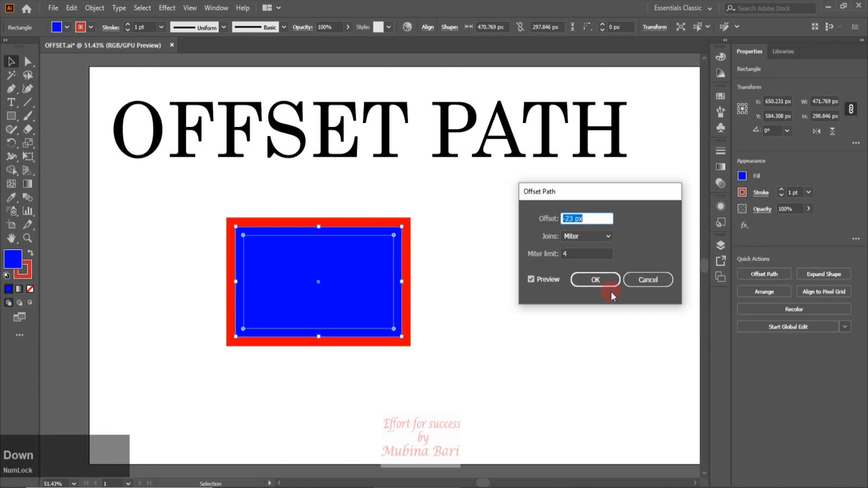
pyautogui.press('Down')
pyautogui.press('Down')
pyautogui.press('Down')
pyautogui.press('Down')
pyautogui.press('Down')
pyautogui.press('Down')
pyautogui.press('Down')
pyautogui.press('Down')
pyautogui.press('Down')
pyautogui.press('Down')
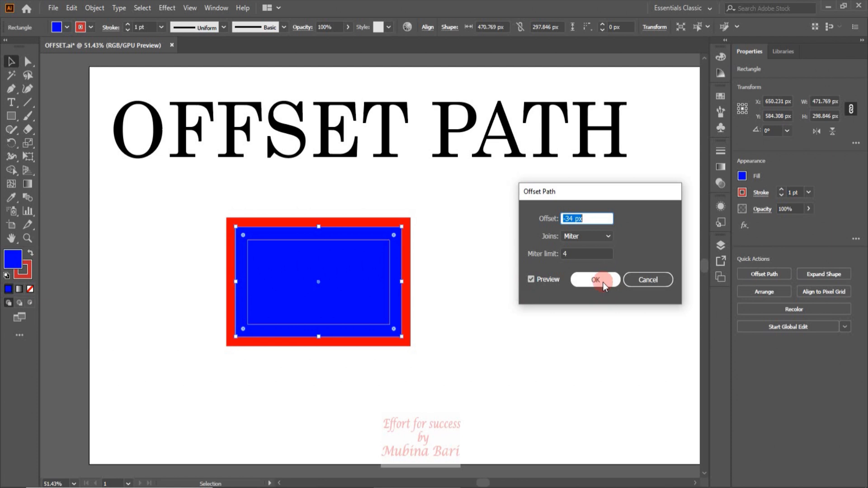
pyautogui.click(596, 279)
pyautogui.click(474, 286)
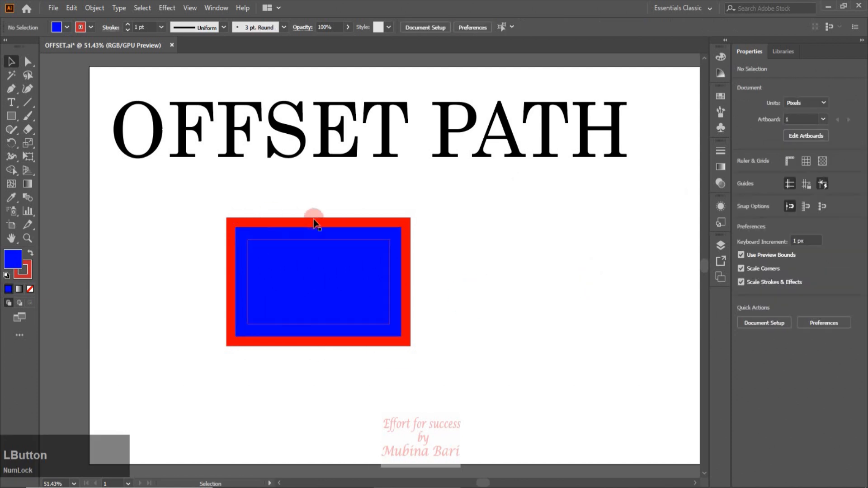
# Fill the innermost offset rectangle with magenta.
pyautogui.click(320, 259)
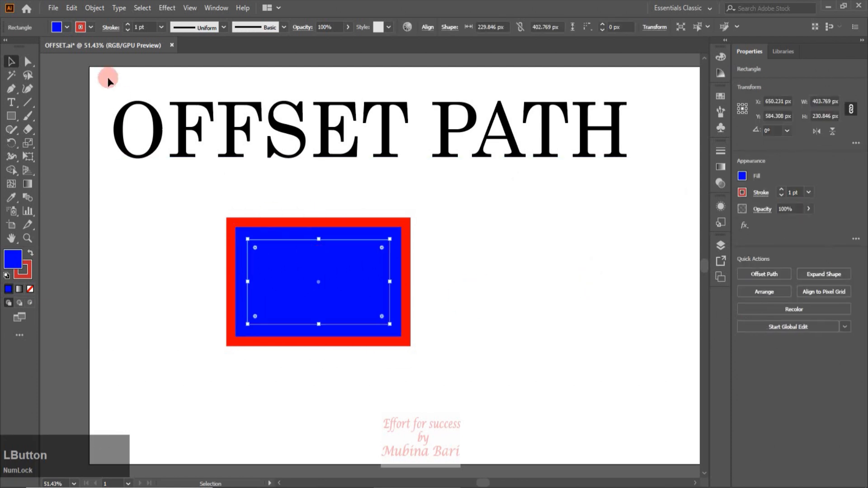
pyautogui.click(68, 27)
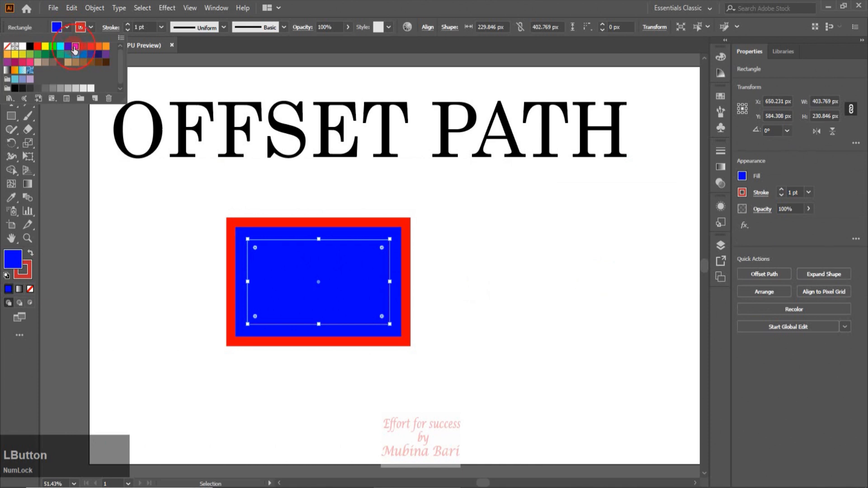
pyautogui.click(75, 49)
pyautogui.click(440, 226)
pyautogui.click(449, 248)
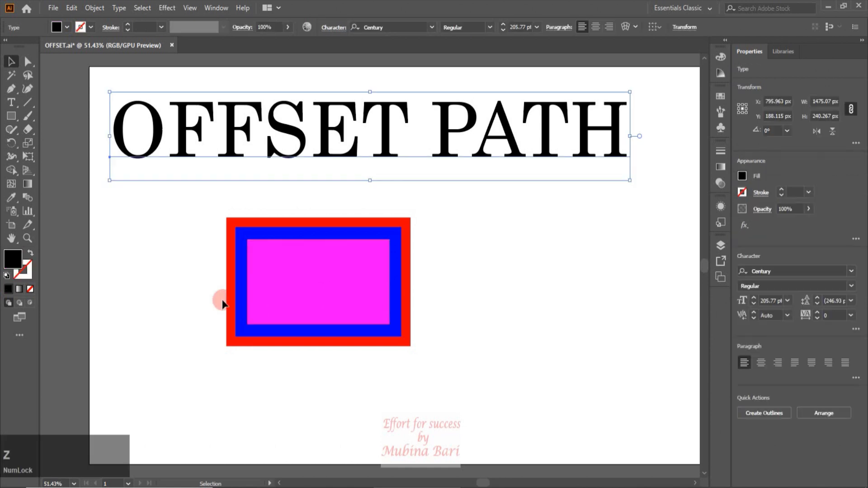
# Delete all three nested rectangles below the heading.
pyautogui.moveTo(219, 300); pyautogui.dragTo(300, 359)
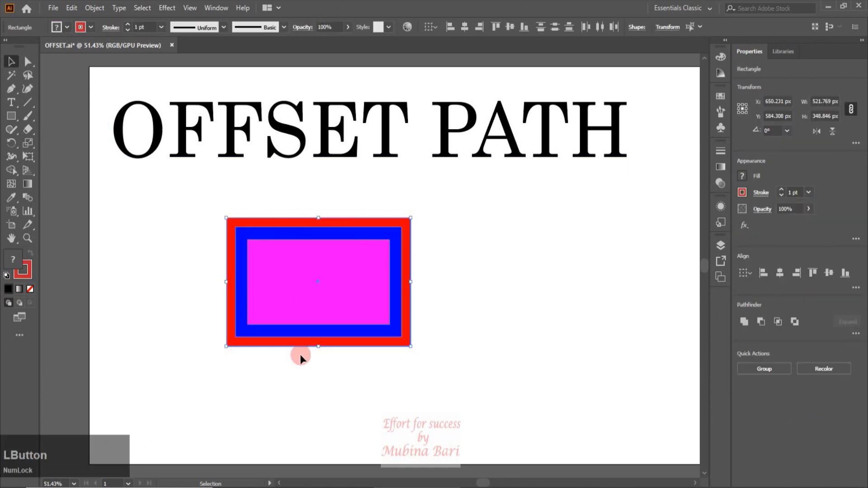
pyautogui.press('Delete')
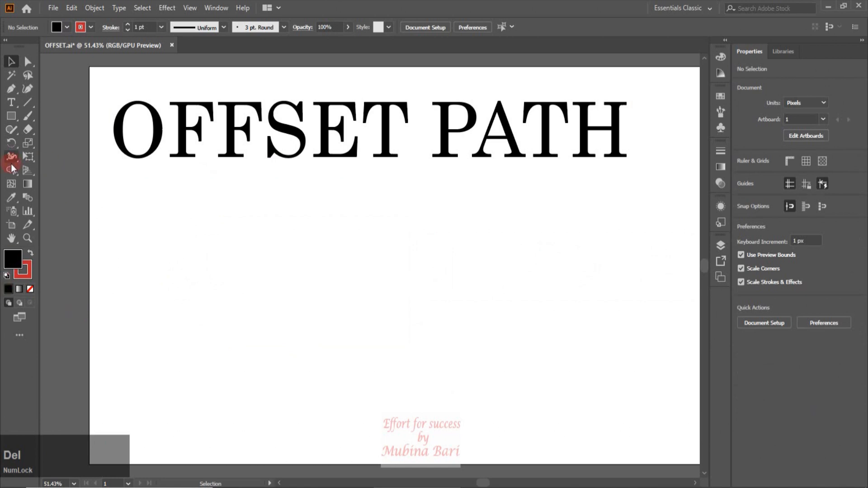
# Draw a flat-topped hexagon about 324 by 281 px below the heading and fill it with light blue.
pyautogui.click(17, 120)
pyautogui.moveTo(18, 120); pyautogui.dragTo(50, 156)
pyautogui.moveTo(209, 270); pyautogui.dragTo(252, 309)
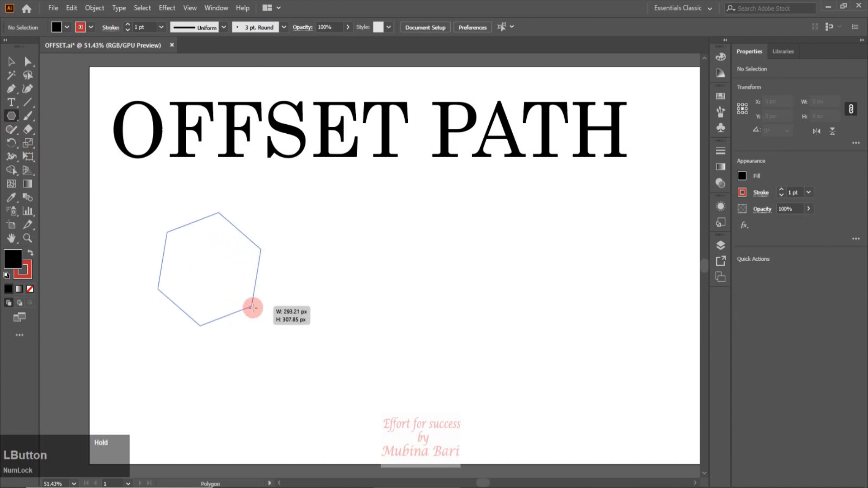
pyautogui.moveTo(253, 308); pyautogui.dragTo(253, 308)
pyautogui.press('shift')
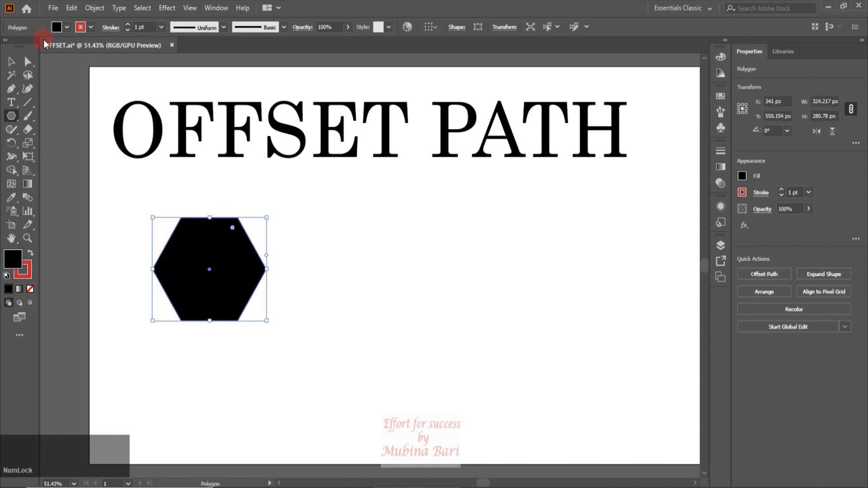
pyautogui.click(67, 27)
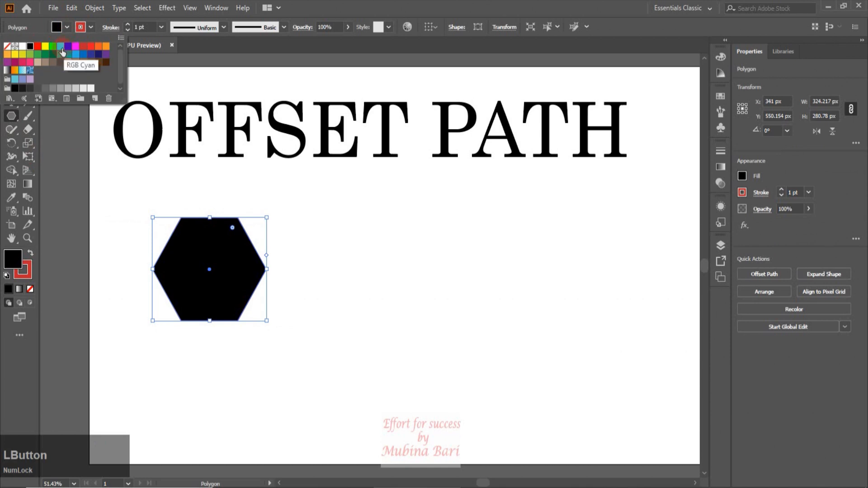
pyautogui.click(77, 56)
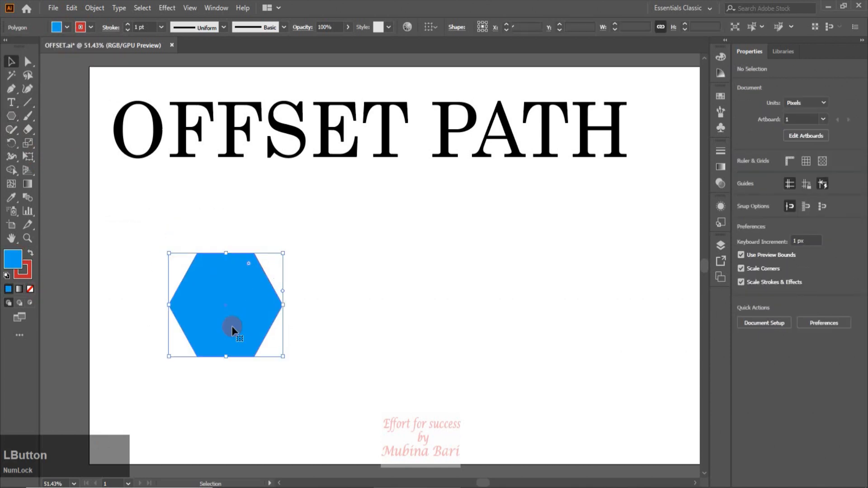
# Duplicate the hexagon twice horizontally, placing one copy directly beside the original and the other centred over the two.
pyautogui.moveTo(232, 328); pyautogui.dragTo(349, 329)
pyautogui.moveTo(349, 331); pyautogui.dragTo(270, 325)
pyautogui.click(322, 325)
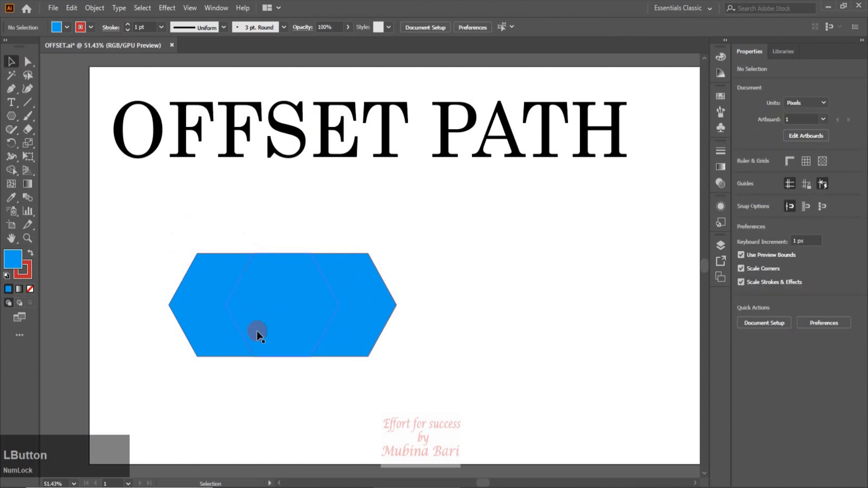
# Apply Offset Path to the middle hexagon with an offset of 24 px and the preview on.
pyautogui.click(271, 331)
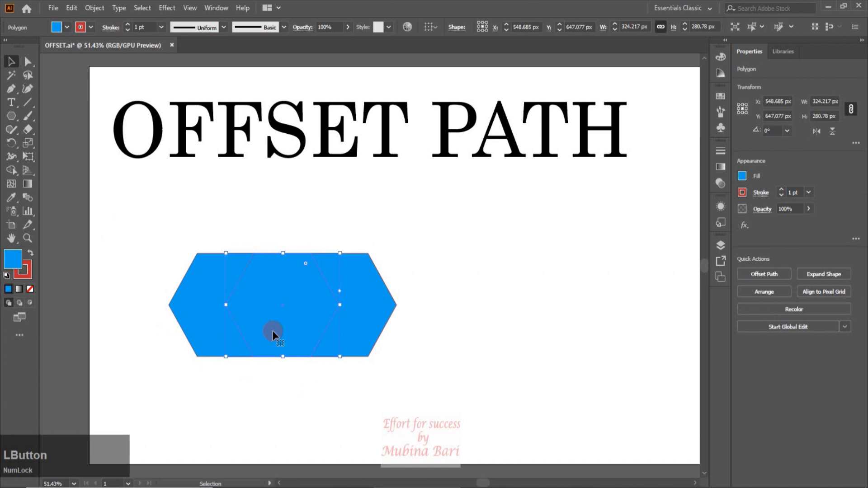
pyautogui.click(761, 275)
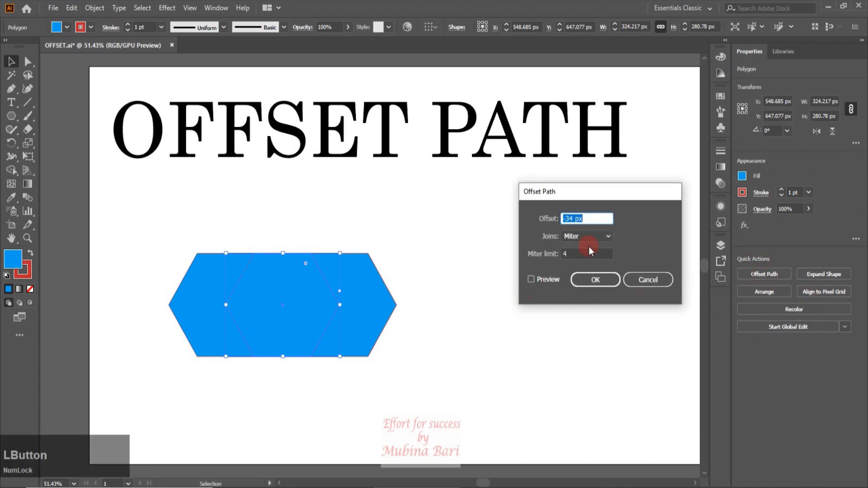
pyautogui.click(531, 280)
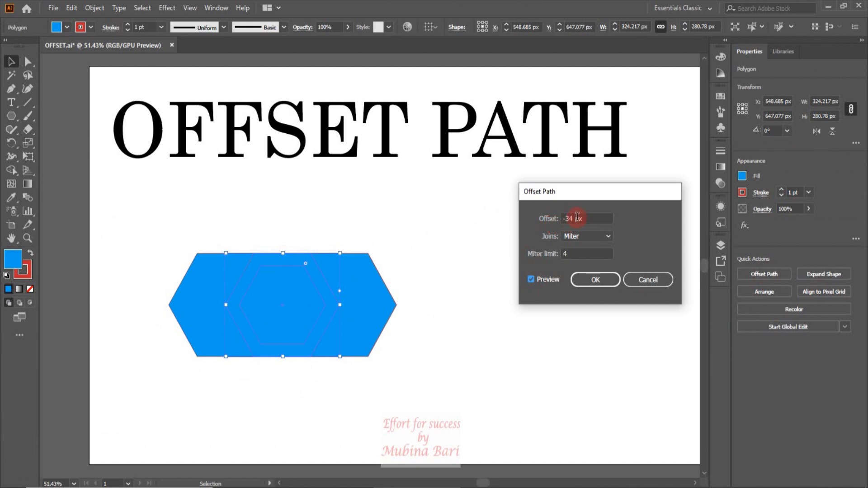
pyautogui.moveTo(574, 219); pyautogui.dragTo(563, 223)
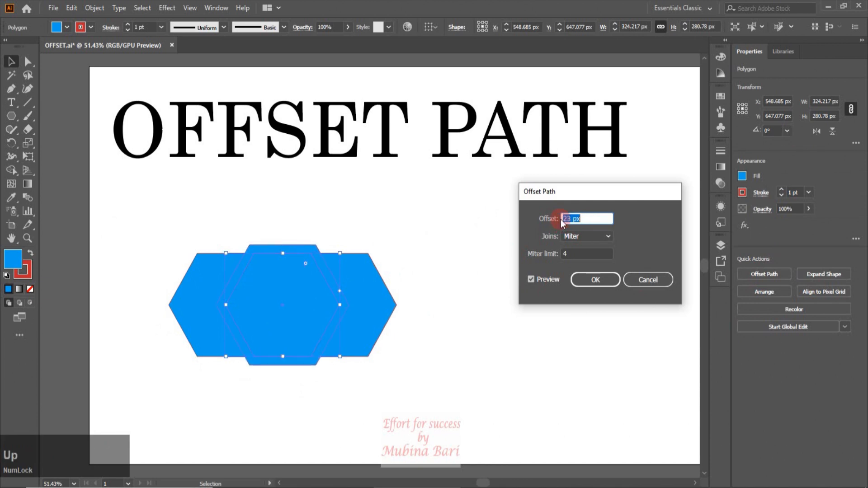
pyautogui.press('Up')
pyautogui.press('Up')
pyautogui.click(601, 281)
# Remove the offset band around the middle hexagon with the Shape Builder, leaving gaps between it and the outer pieces.
pyautogui.moveTo(144, 241); pyautogui.dragTo(402, 318)
pyautogui.click(12, 169)
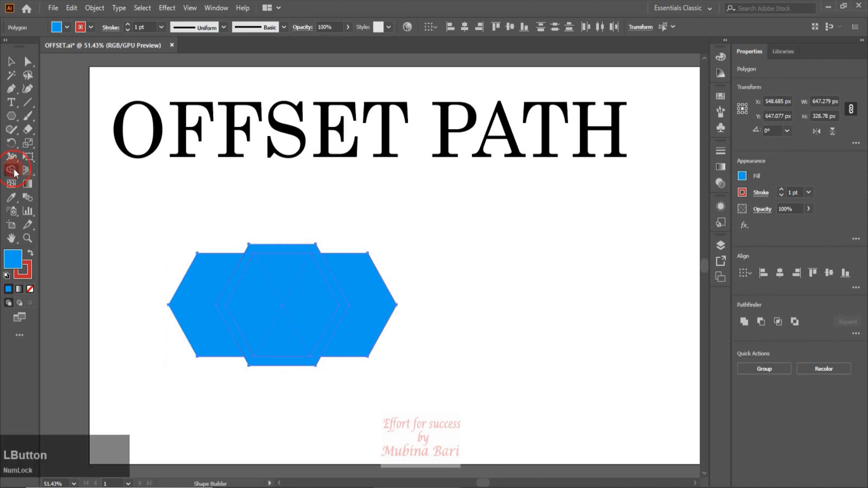
pyautogui.keyDown('alt'); pyautogui.click(261, 364); pyautogui.keyUp('alt')
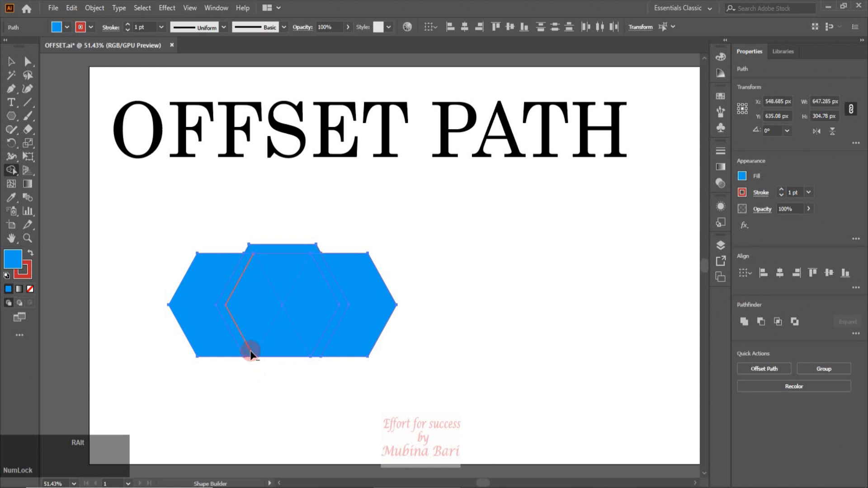
pyautogui.keyDown('alt'); pyautogui.click(246, 354); pyautogui.keyUp('alt')
pyautogui.keyDown('alt'); pyautogui.click(269, 248); pyautogui.keyUp('alt')
pyautogui.keyDown('alt'); pyautogui.moveTo(327, 264); pyautogui.dragTo(337, 322); pyautogui.keyUp('alt')
pyautogui.press('v')
# Unite the selected hexagon pieces with the Pathfinder.
pyautogui.click(297, 275)
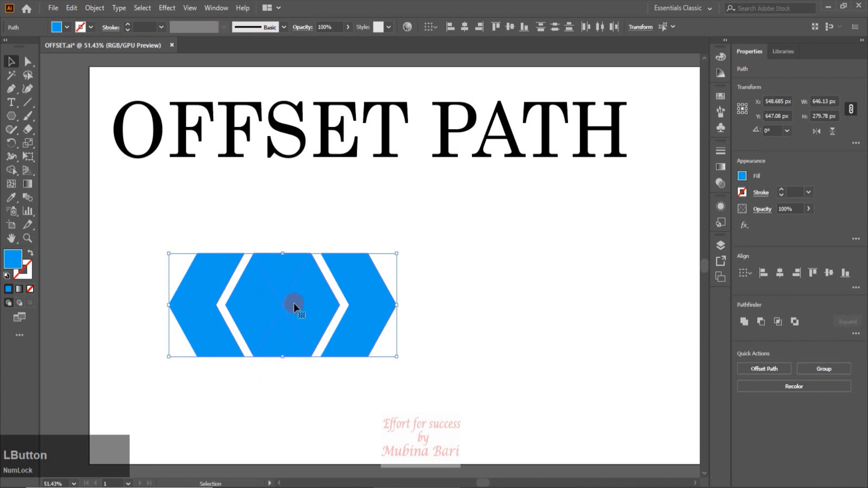
pyautogui.click(210, 8)
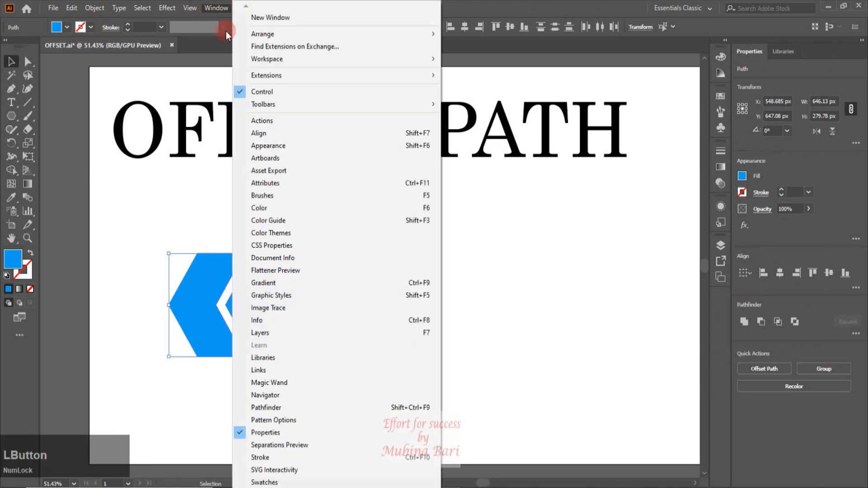
pyautogui.click(267, 408)
pyautogui.moveTo(444, 65); pyautogui.dragTo(619, 178)
pyautogui.click(583, 215)
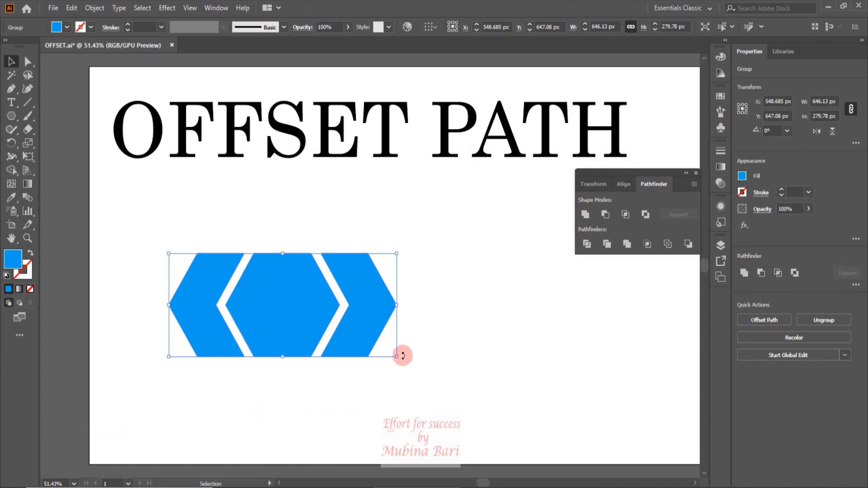
# Scale the united hexagon shape down and place it beside the end of the OFFSET PATH heading.
pyautogui.moveTo(402, 356); pyautogui.dragTo(661, 119)
pyautogui.click(336, 289)
pyautogui.click(407, 242)
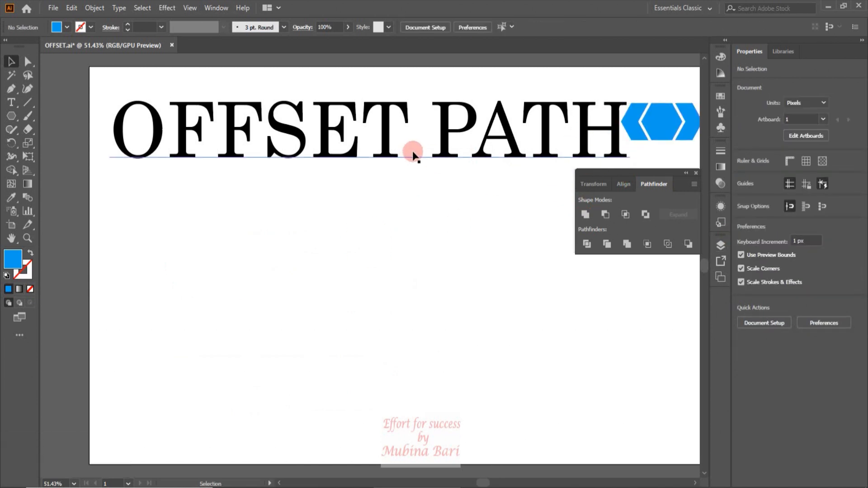
# Duplicate the OFFSET PATH heading straight down to the lower part of the artboard and convert the copy to outlines.
pyautogui.moveTo(447, 155); pyautogui.dragTo(450, 342)
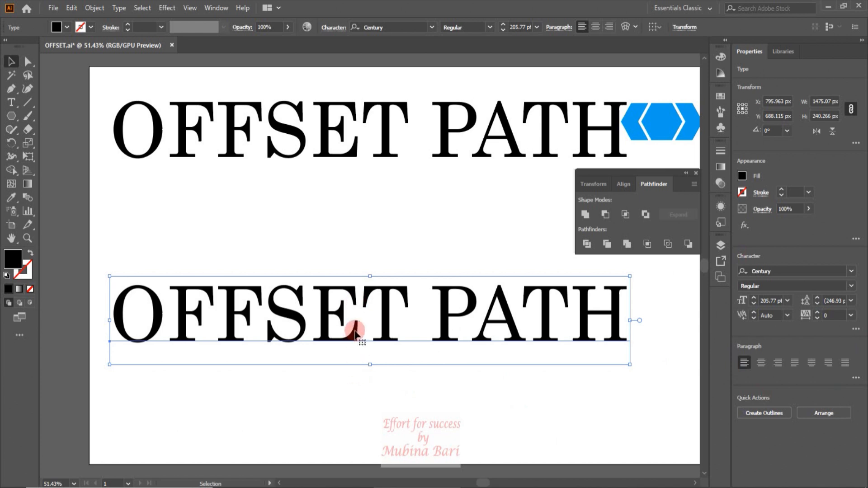
pyautogui.rightClick(388, 321)
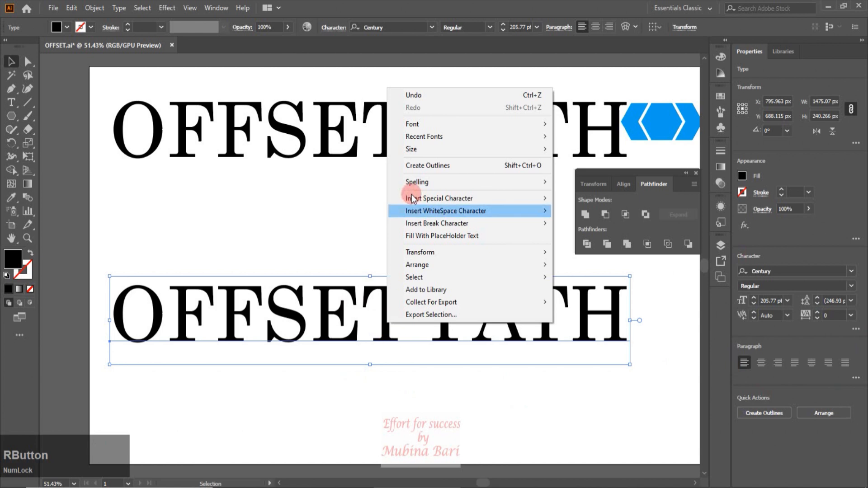
pyautogui.click(421, 165)
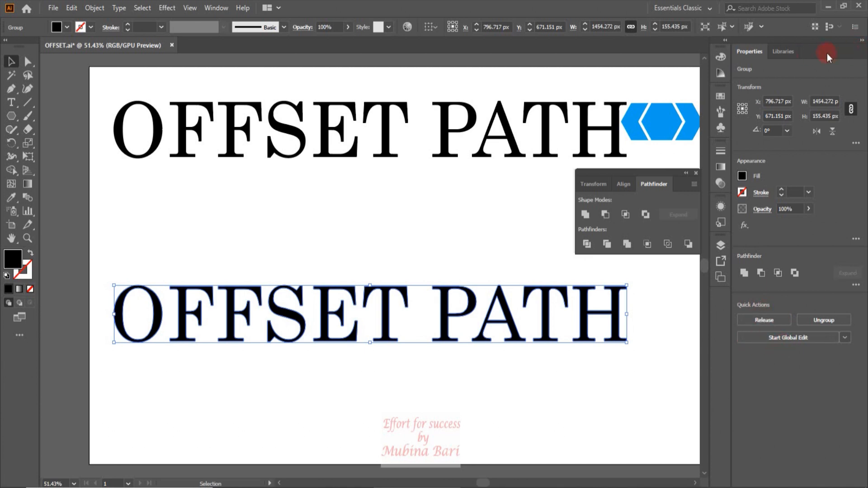
# Clear the panels away from the artboard and preview Offset Path on the lower outlined OFFSET PATH heading.
pyautogui.click(862, 40)
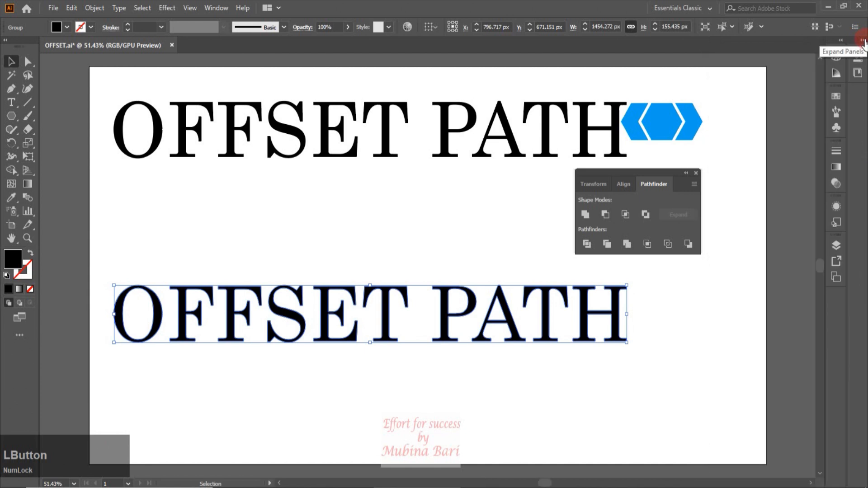
pyautogui.moveTo(630, 171); pyautogui.dragTo(752, 43)
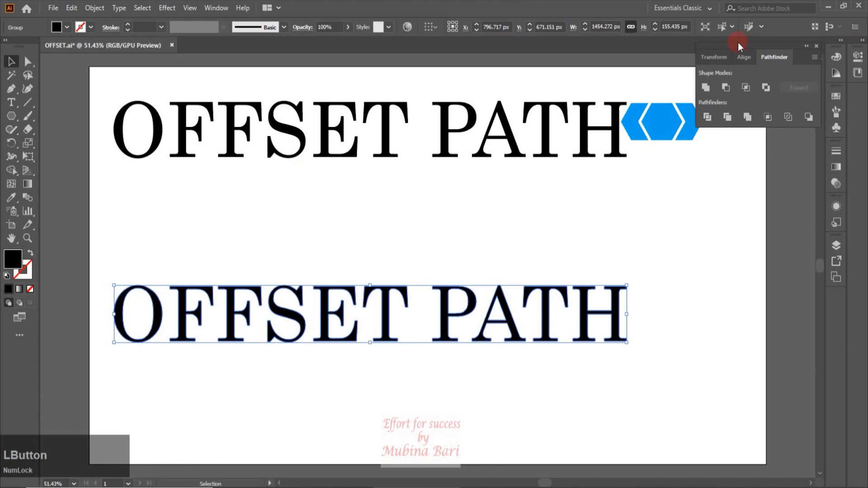
pyautogui.click(94, 9)
pyautogui.moveTo(113, 288)
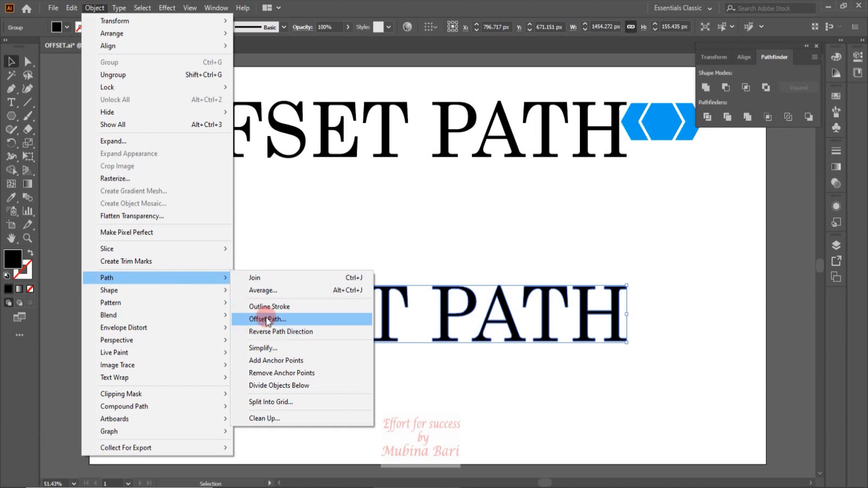
pyautogui.click(268, 319)
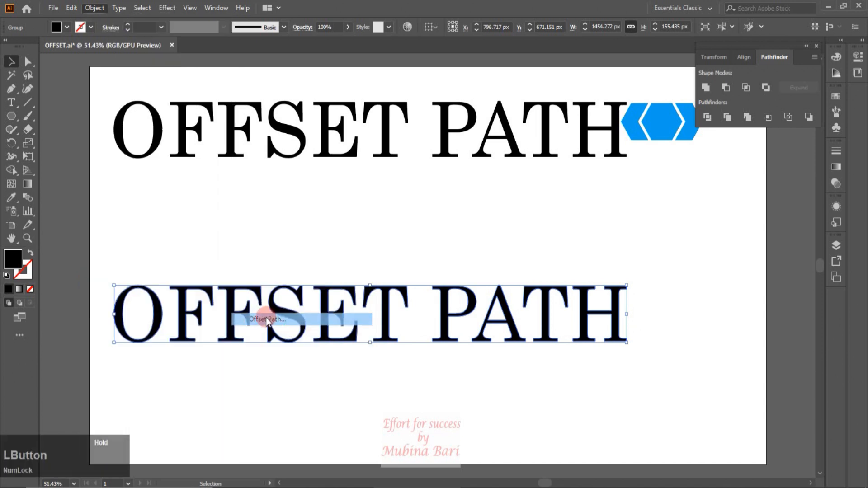
pyautogui.moveTo(591, 186); pyautogui.dragTo(726, 178)
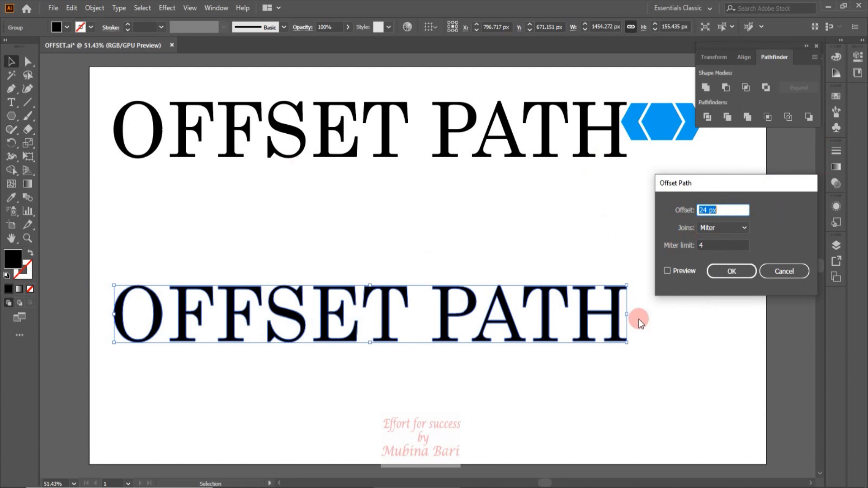
pyautogui.click(667, 271)
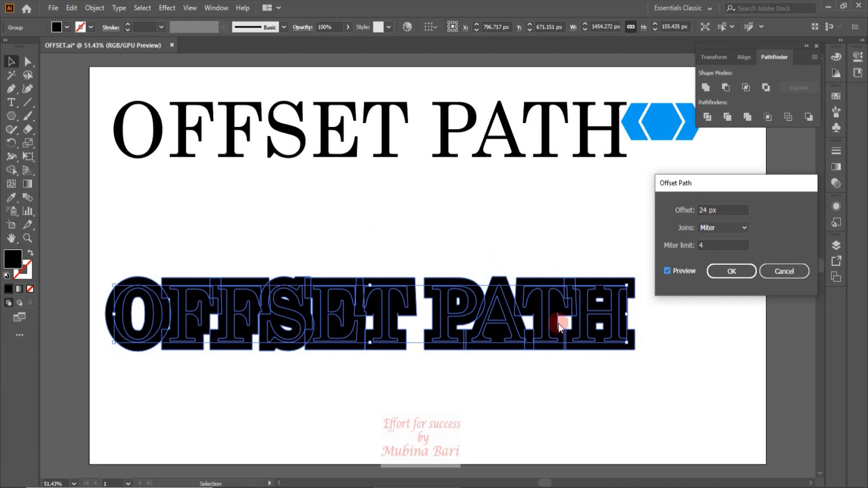
# Preview a 27 px offset on the heading, return the distance to 24 px and apply it with Miter joins.
pyautogui.press('Up')
pyautogui.press('Up')
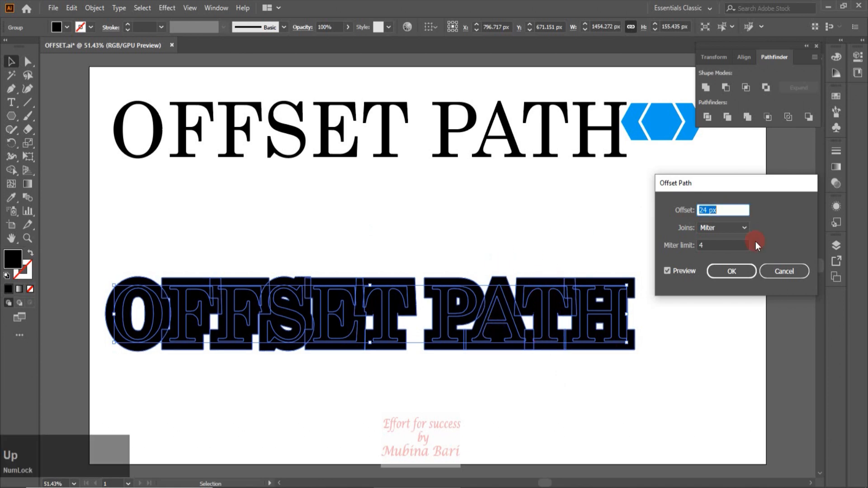
pyautogui.press('Up')
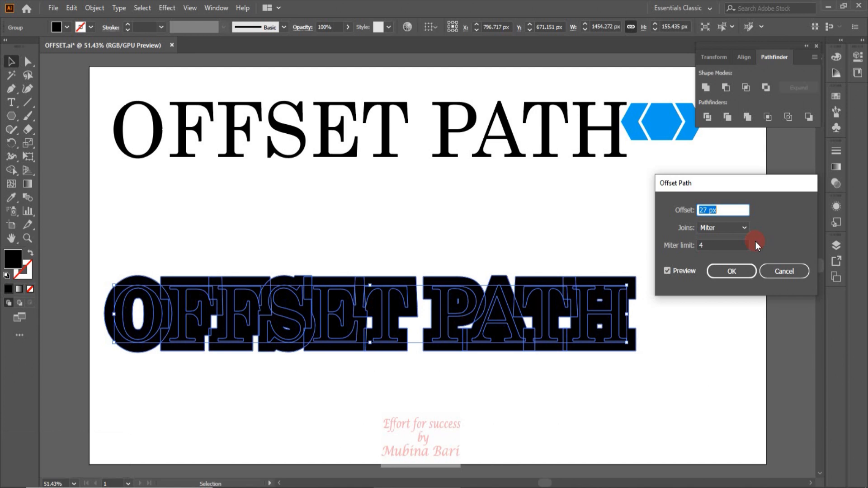
pyautogui.press('Down')
pyautogui.press('Down')
pyautogui.press('Down')
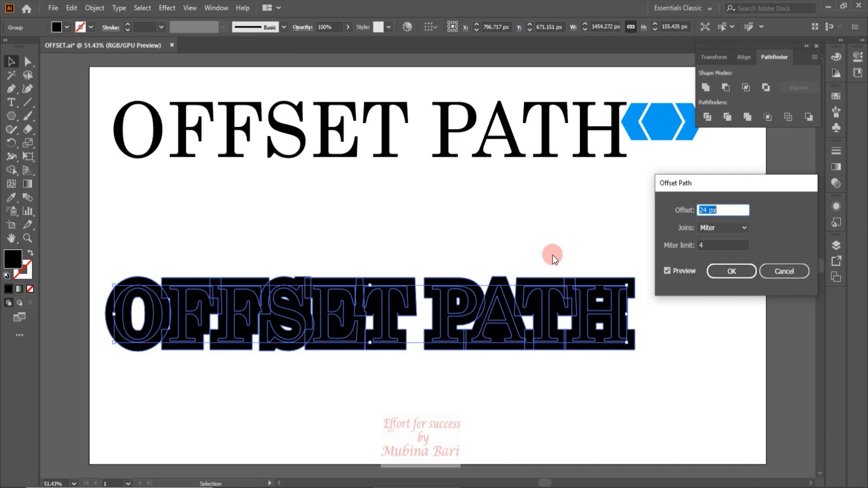
pyautogui.click(739, 276)
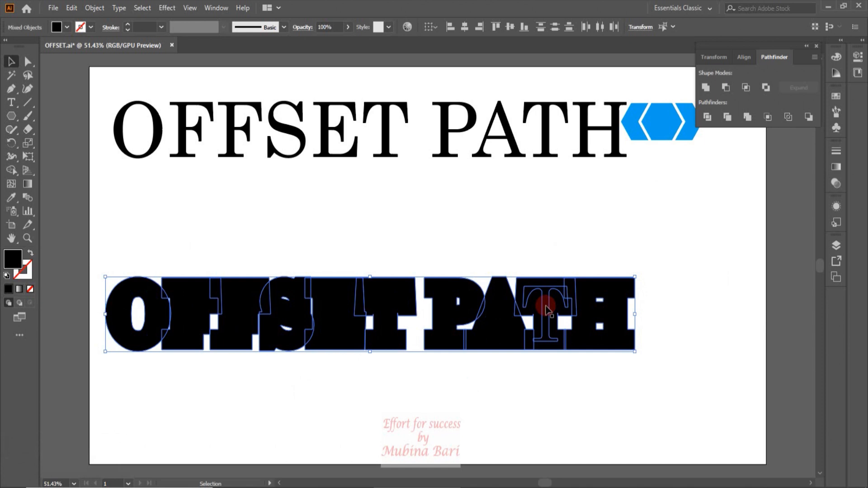
# Fill the lower heading group, including its offset shapes, with magenta.
pyautogui.click(497, 382)
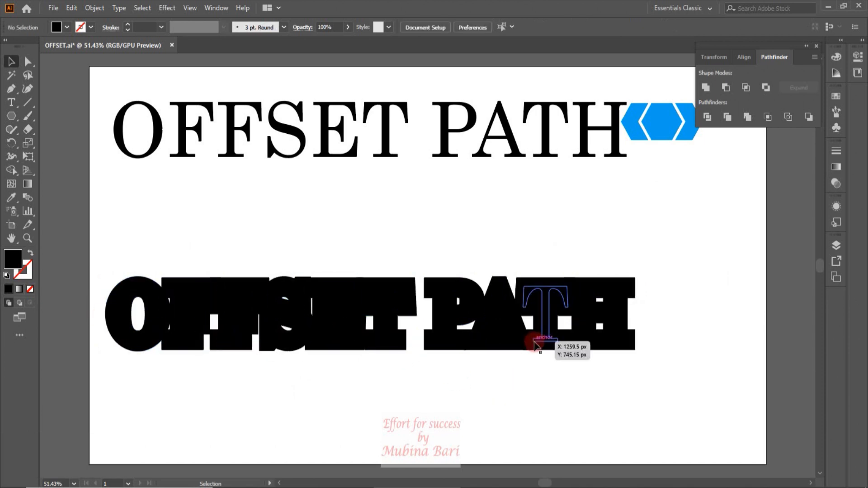
pyautogui.click(578, 353)
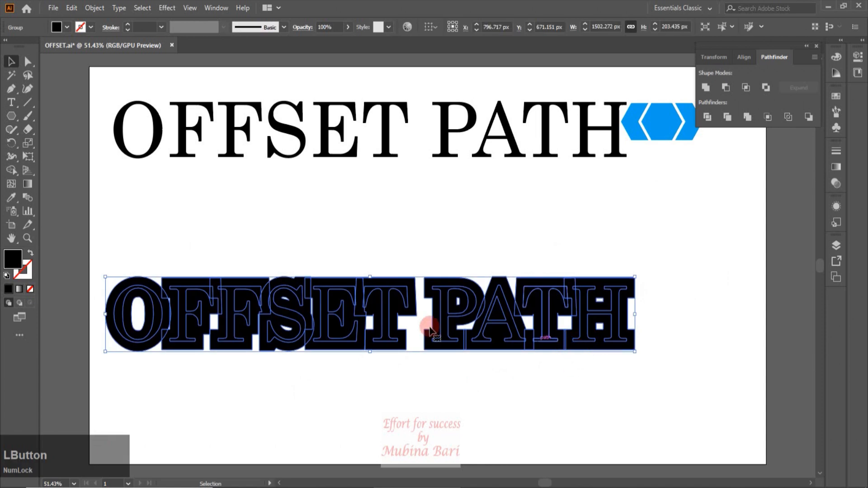
pyautogui.click(66, 30)
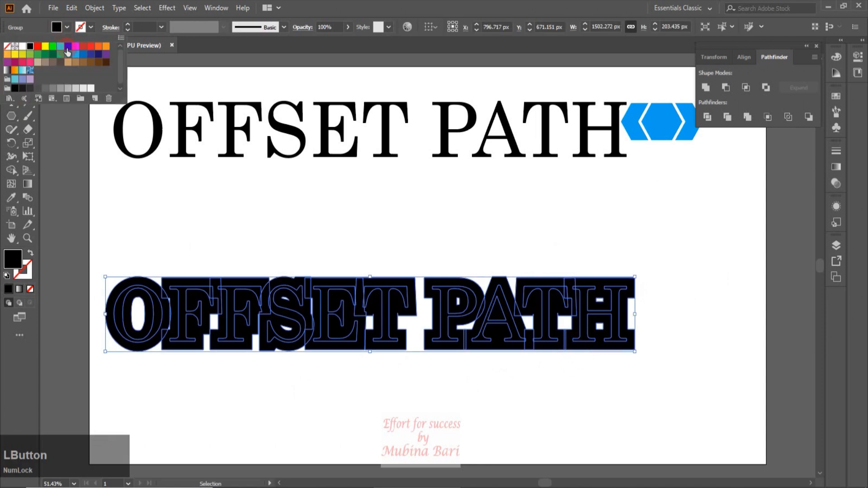
pyautogui.click(75, 47)
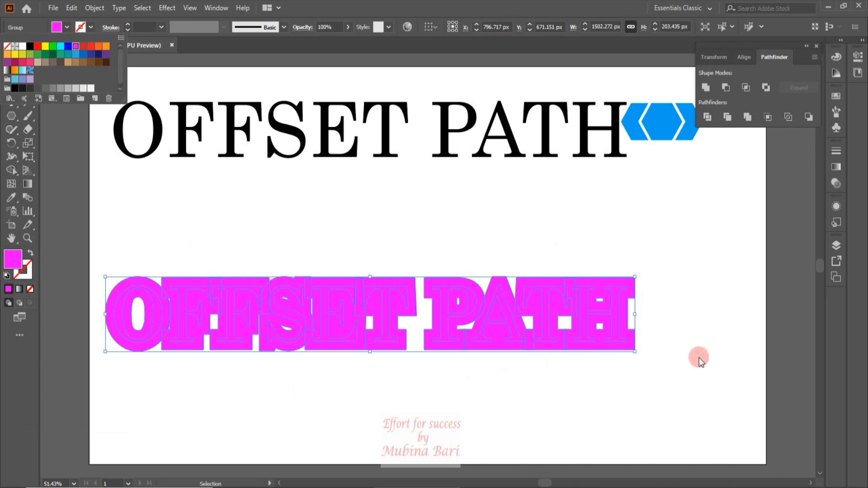
# Ungroup the magenta heading so its letters and offset shapes can be selected separately.
pyautogui.click(132, 349)
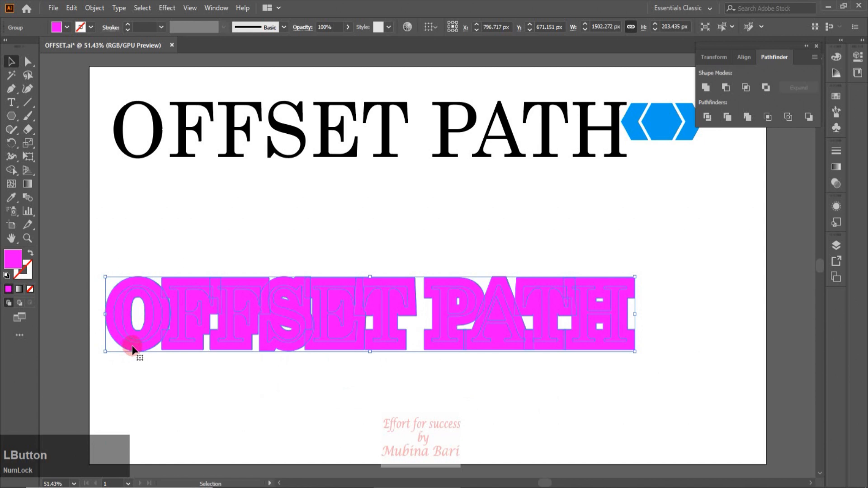
pyautogui.rightClick(132, 349)
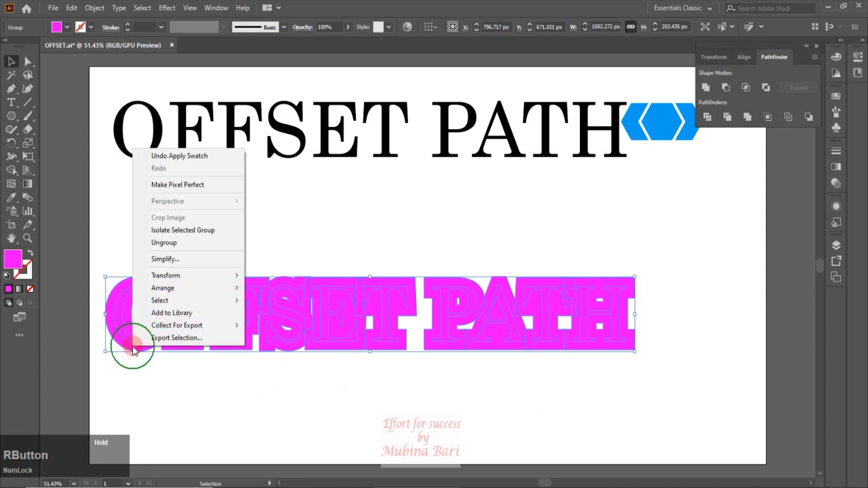
pyautogui.click(164, 244)
pyautogui.click(241, 417)
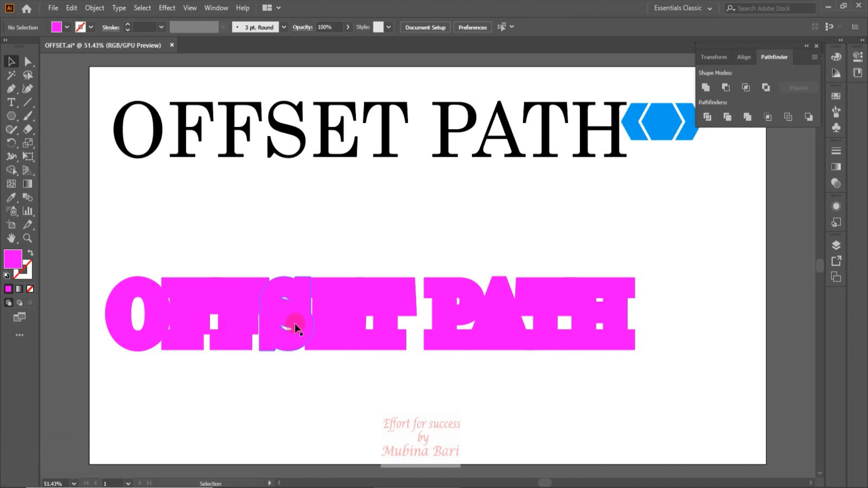
# Unite the offset shapes around the letters of the word OFFSET with the Pathfinder.
pyautogui.click(146, 349)
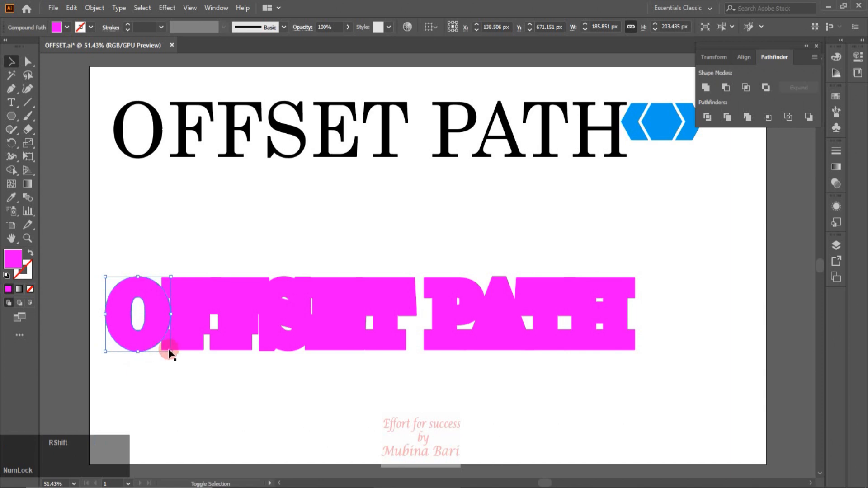
pyautogui.keyDown('shift'); pyautogui.click(182, 349); pyautogui.keyUp('shift')
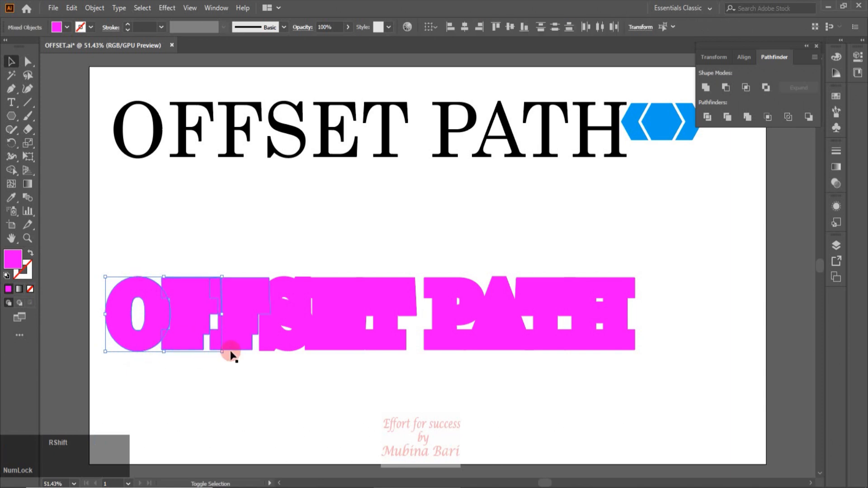
pyautogui.keyDown('shift'); pyautogui.click(280, 353); pyautogui.keyUp('shift')
pyautogui.keyDown('shift'); pyautogui.click(281, 351); pyautogui.keyUp('shift')
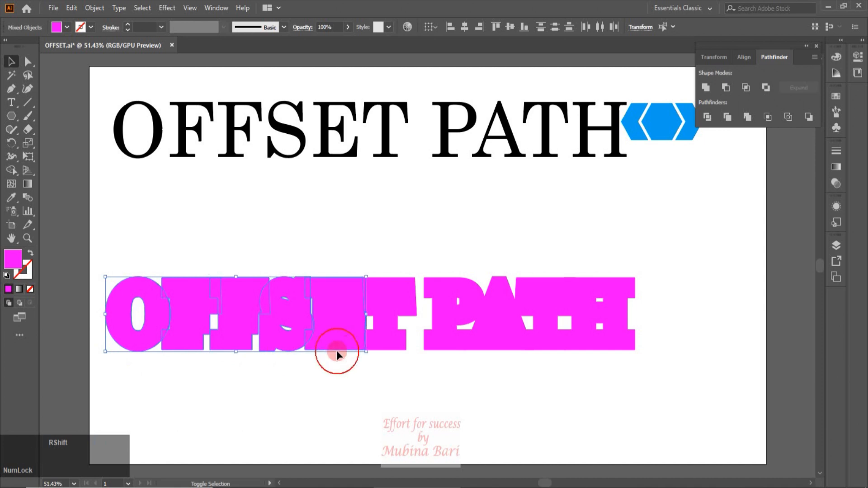
pyautogui.keyDown('shift'); pyautogui.click(387, 352); pyautogui.keyUp('shift')
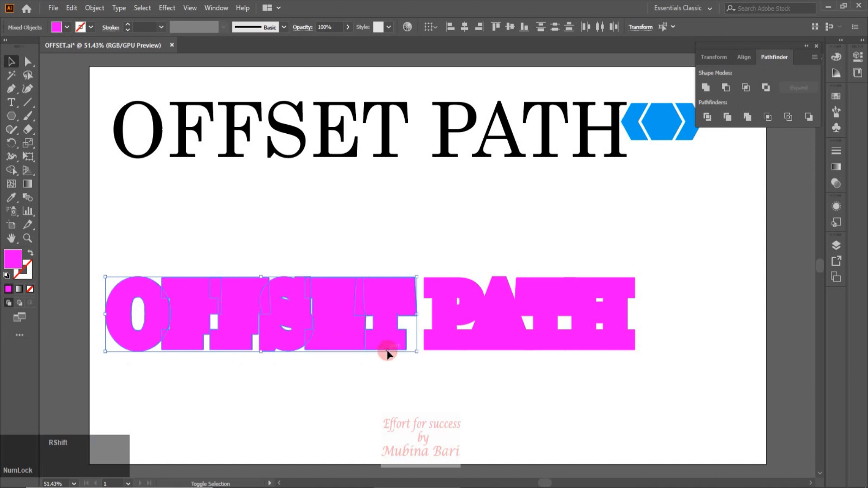
pyautogui.click(707, 87)
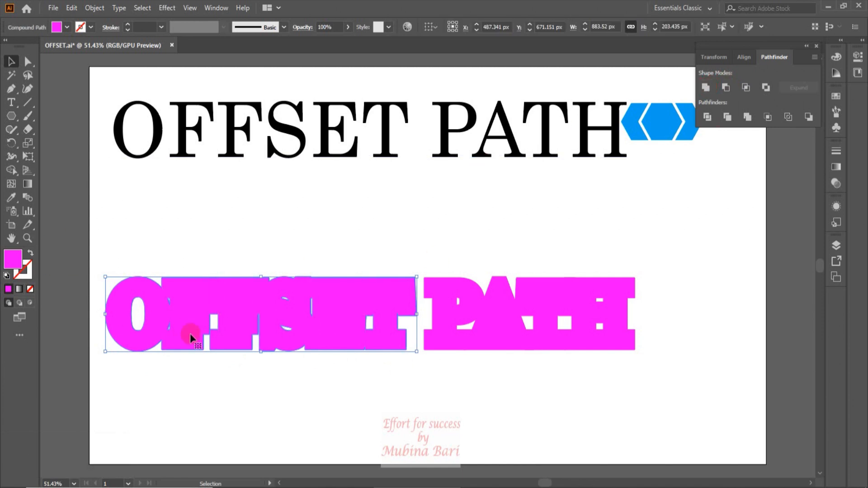
# Give the united offset shape around OFFSET no fill and a 3 pt black stroke.
pyautogui.click(89, 28)
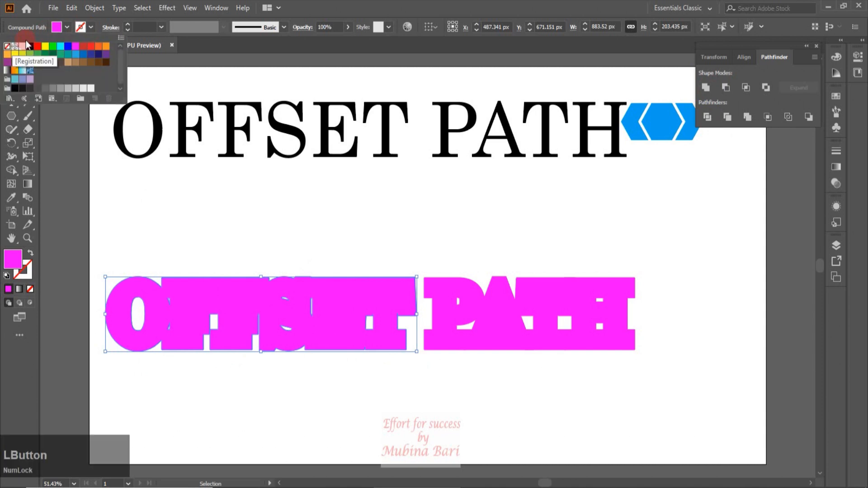
pyautogui.click(66, 28)
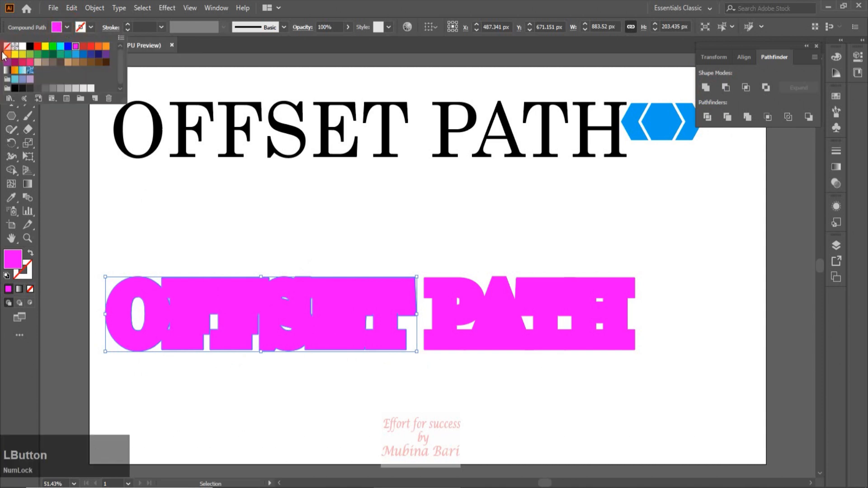
pyautogui.click(7, 46)
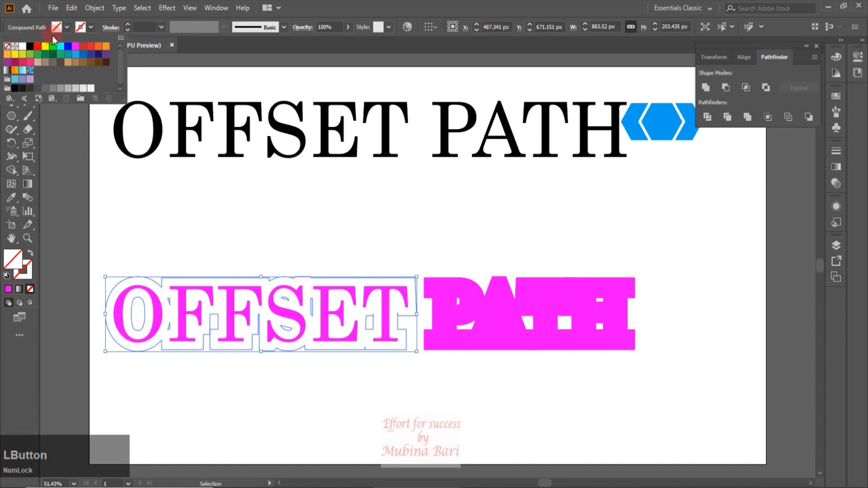
pyautogui.click(92, 30)
pyautogui.click(92, 30)
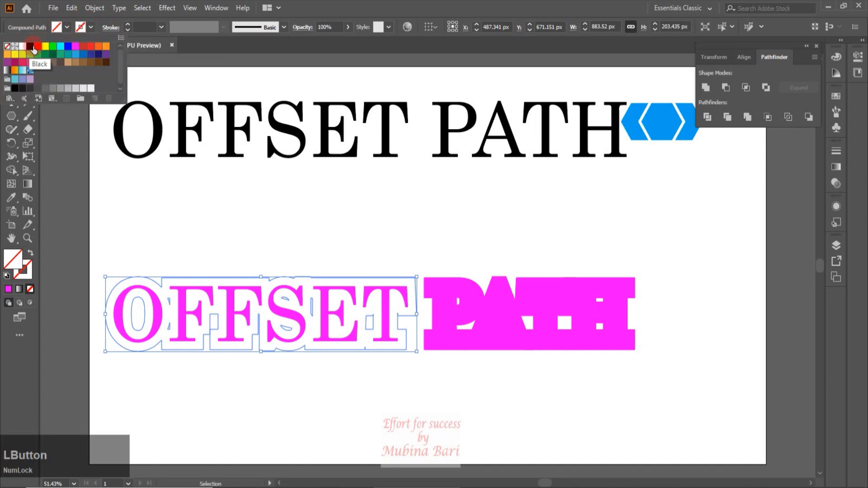
pyautogui.click(33, 50)
pyautogui.click(161, 28)
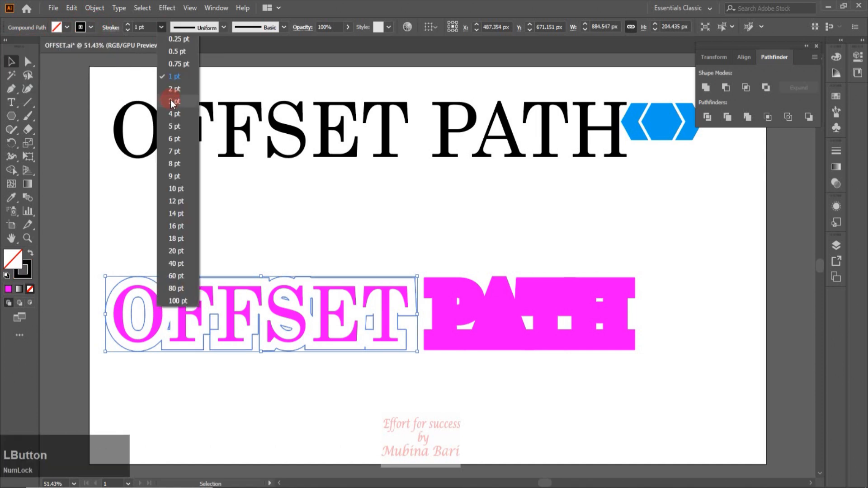
pyautogui.click(173, 102)
pyautogui.click(251, 430)
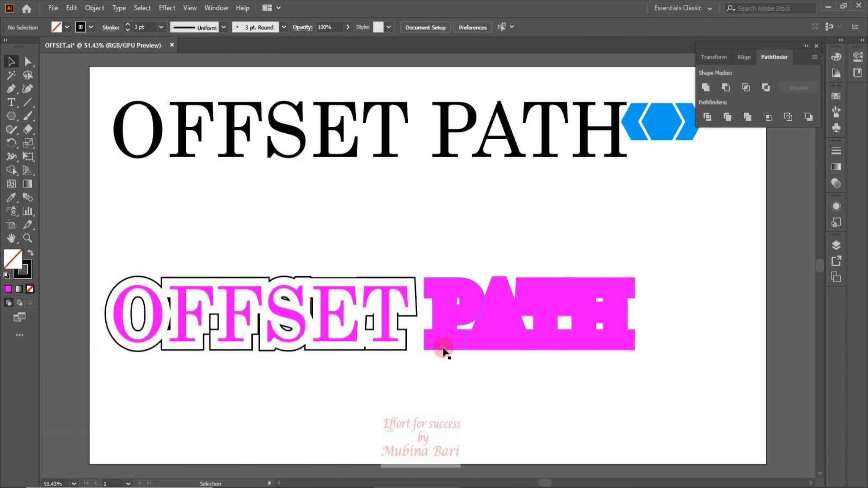
# Unite the offset shapes around the letters of the word PATH with the Pathfinder.
pyautogui.click(446, 350)
pyautogui.keyDown('shift'); pyautogui.click(506, 351); pyautogui.keyUp('shift')
pyautogui.keyDown('shift'); pyautogui.click(550, 346); pyautogui.keyUp('shift')
pyautogui.keyDown('shift'); pyautogui.click(591, 346); pyautogui.keyUp('shift')
pyautogui.click(706, 88)
# Give the united offset shape around PATH no fill and a 3 pt black stroke.
pyautogui.click(57, 27)
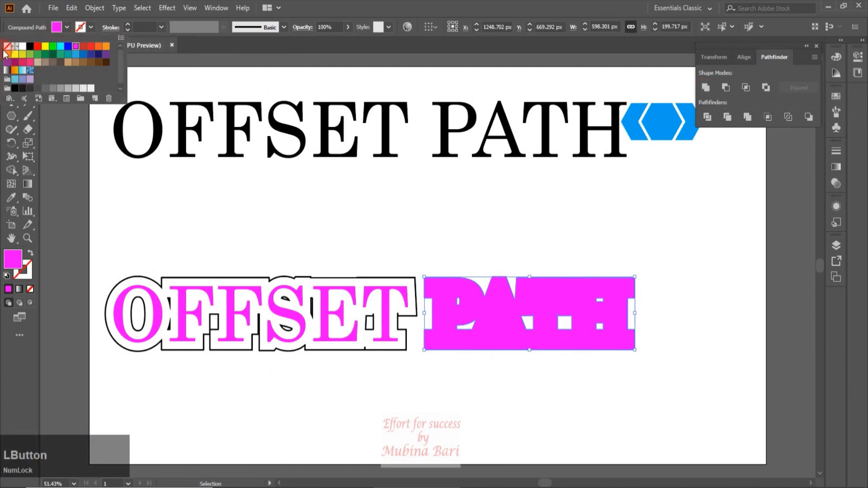
pyautogui.click(7, 46)
pyautogui.click(92, 28)
pyautogui.click(30, 46)
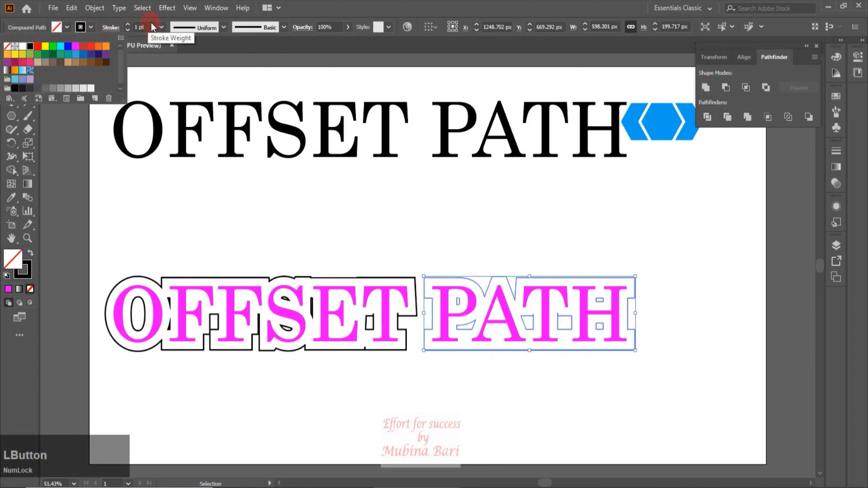
pyautogui.click(158, 28)
pyautogui.moveTo(159, 28); pyautogui.dragTo(194, 123)
# Delete the lower magenta heading together with its offset outlines.
pyautogui.click(455, 478)
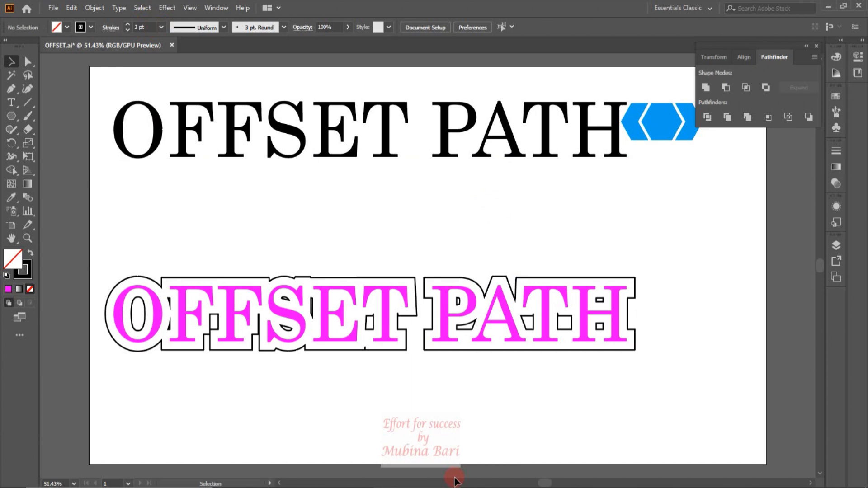
pyautogui.moveTo(103, 249); pyautogui.dragTo(765, 312)
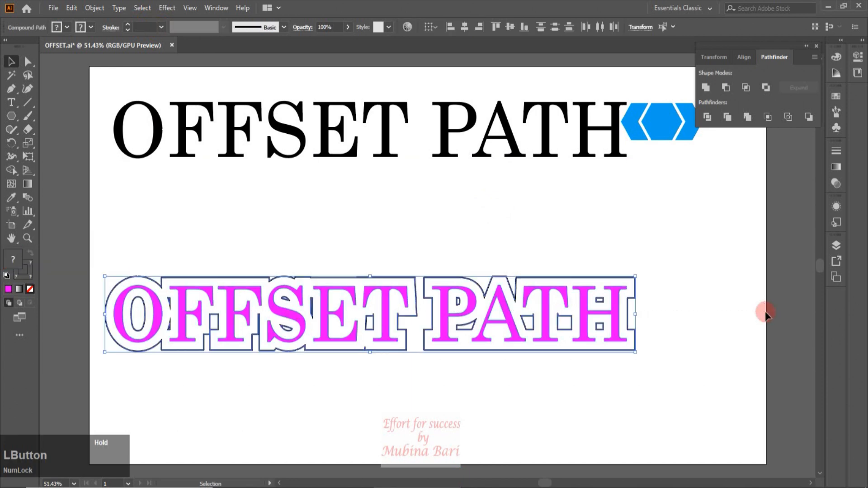
pyautogui.press('Delete')
# Shift the blue hexagon shape slightly away from the heading and move the remaining OFFSET PATH heading down to the artboard's middle.
pyautogui.moveTo(655, 129); pyautogui.dragTo(662, 131)
pyautogui.click(651, 174)
pyautogui.click(482, 146)
pyautogui.moveTo(481, 146); pyautogui.dragTo(510, 275)
pyautogui.click(370, 378)
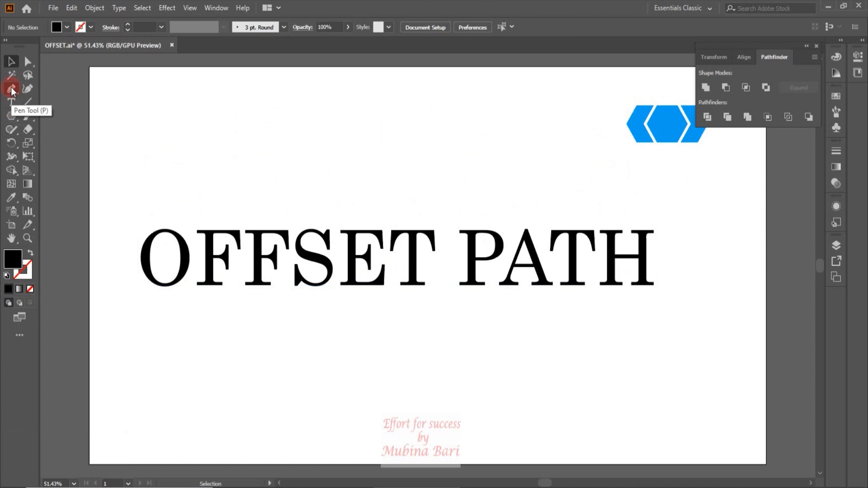
# Draw an open S-shaped curve across the OFFSET PATH heading with the Pen tool, from the lower edge of the O to beyond the H.
pyautogui.click(11, 89)
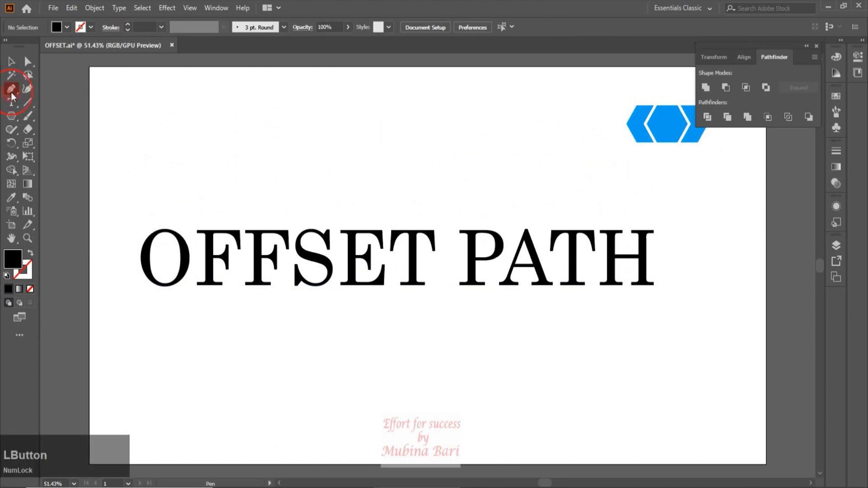
pyautogui.click(137, 279)
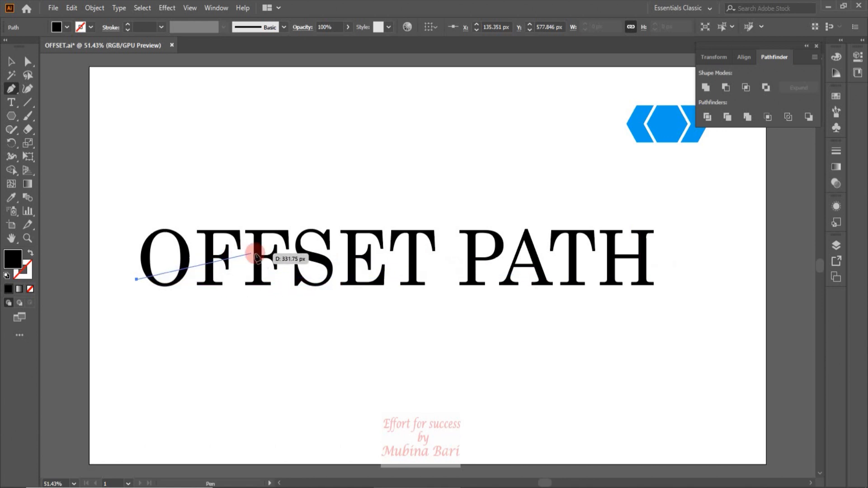
pyautogui.moveTo(428, 261); pyautogui.dragTo(668, 287)
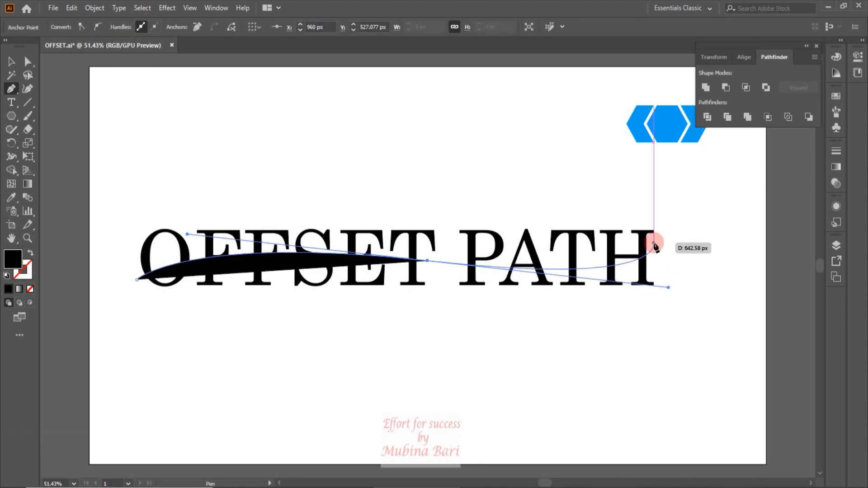
pyautogui.click(656, 244)
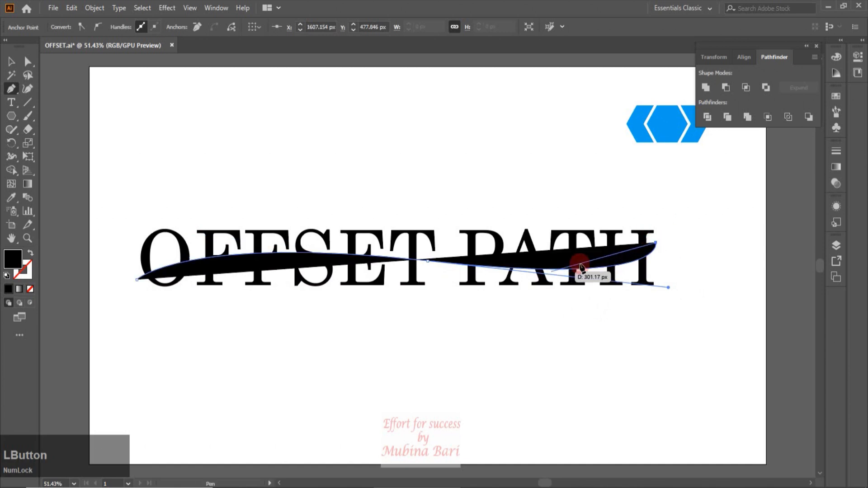
pyautogui.click(656, 244)
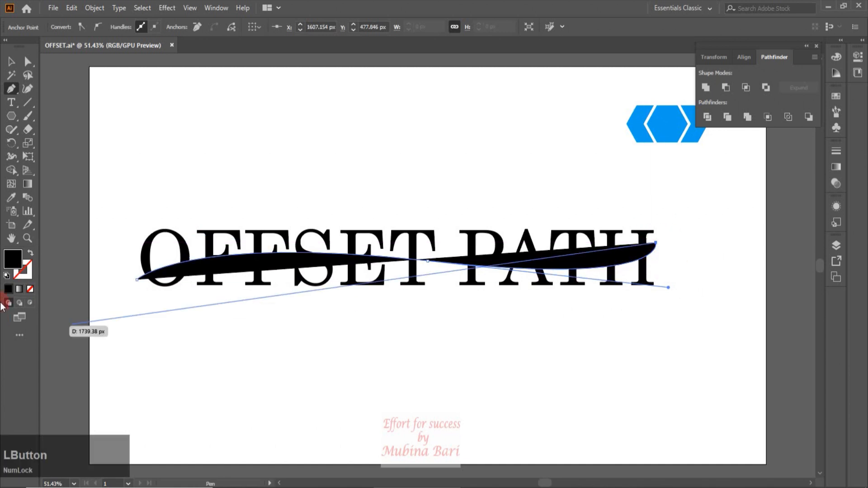
# Give the wavy curve across the heading no fill and the default black stroke, then deselect it.
pyautogui.click(7, 276)
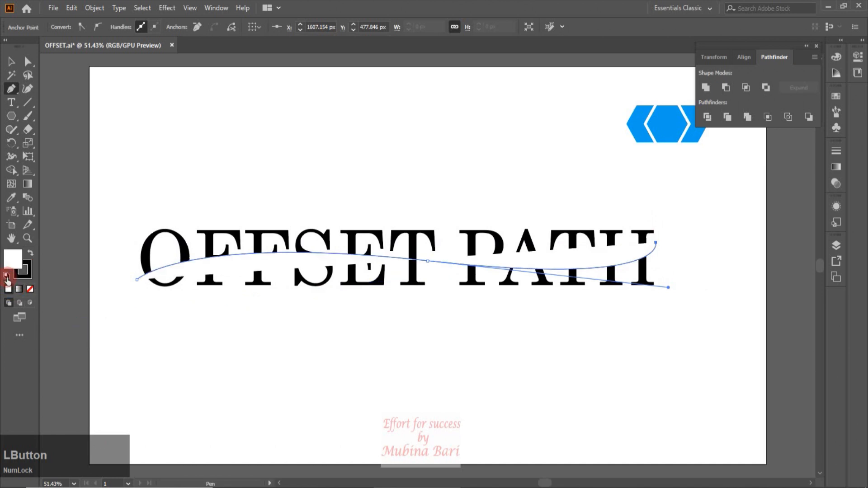
pyautogui.click(16, 264)
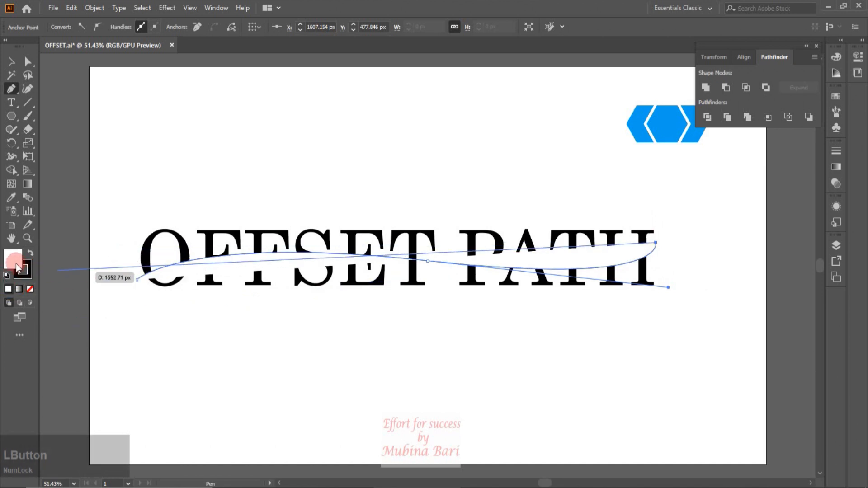
pyautogui.click(30, 289)
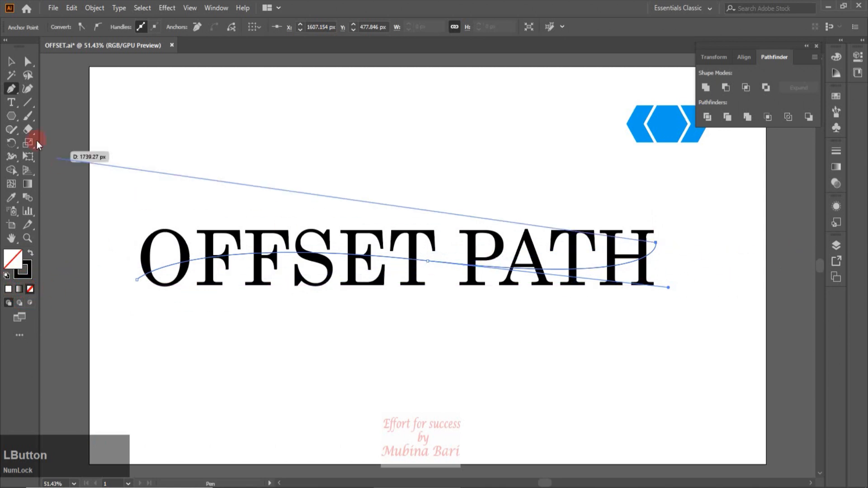
pyautogui.click(11, 63)
pyautogui.click(403, 306)
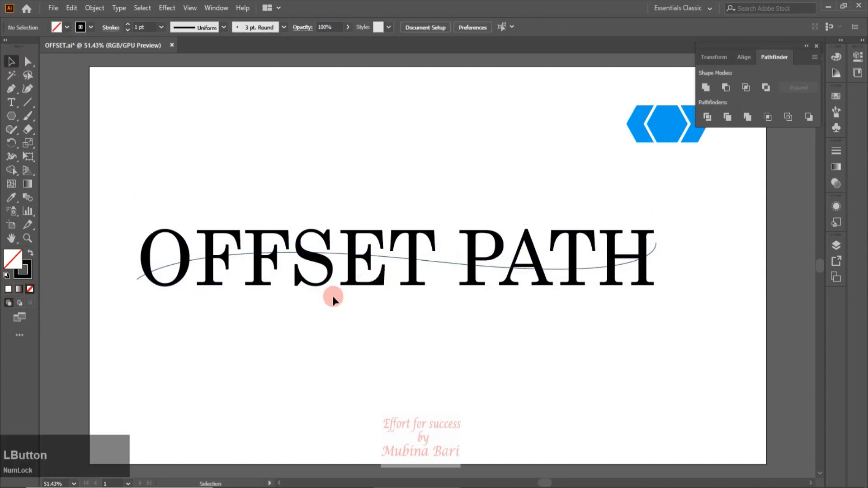
# Move the curve's end anchor beside the H slightly outward with Direct Selection.
pyautogui.click(158, 262)
pyautogui.click(28, 62)
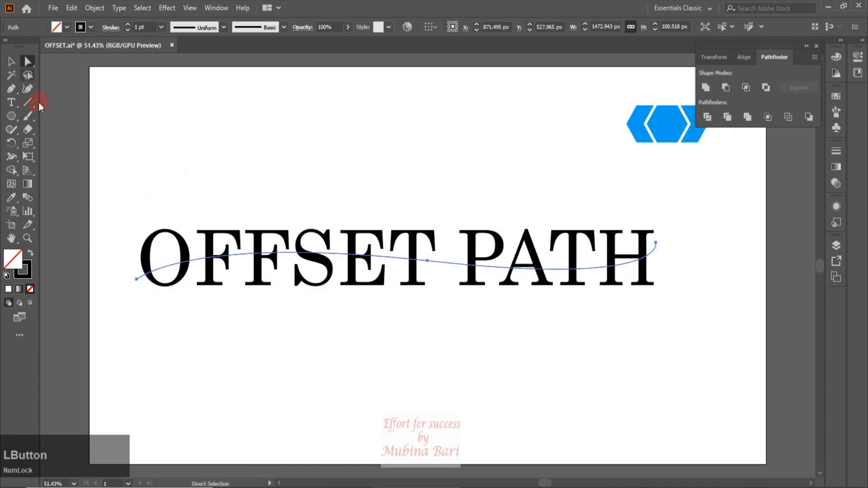
pyautogui.click(656, 244)
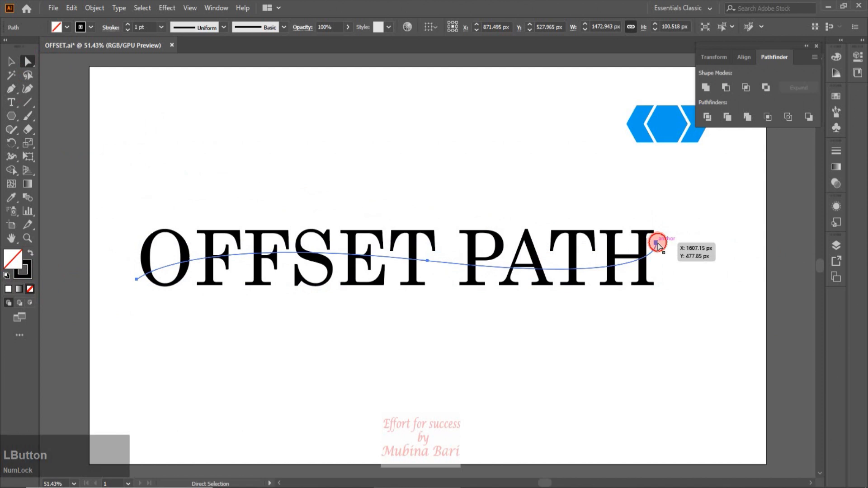
pyautogui.moveTo(658, 246); pyautogui.dragTo(664, 242)
pyautogui.press('v')
# Give the curve a red 16 pt stroke with the width profile that tapers at both ends.
pyautogui.click(91, 27)
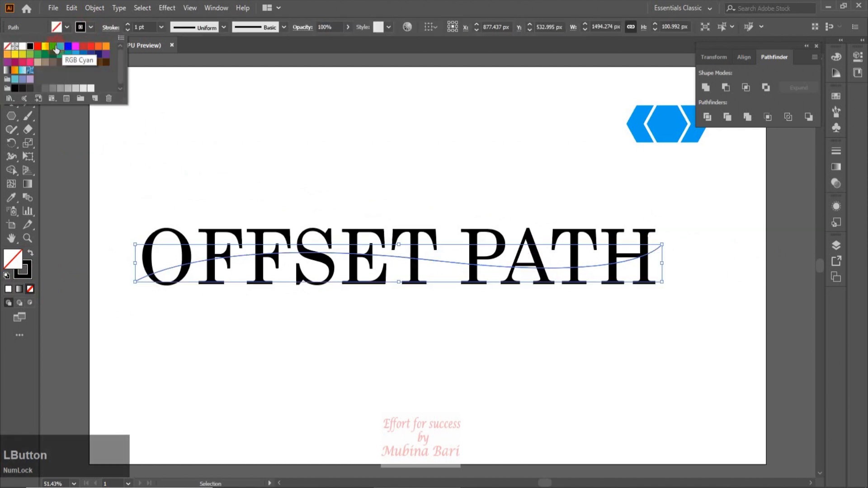
pyautogui.click(37, 51)
pyautogui.click(161, 27)
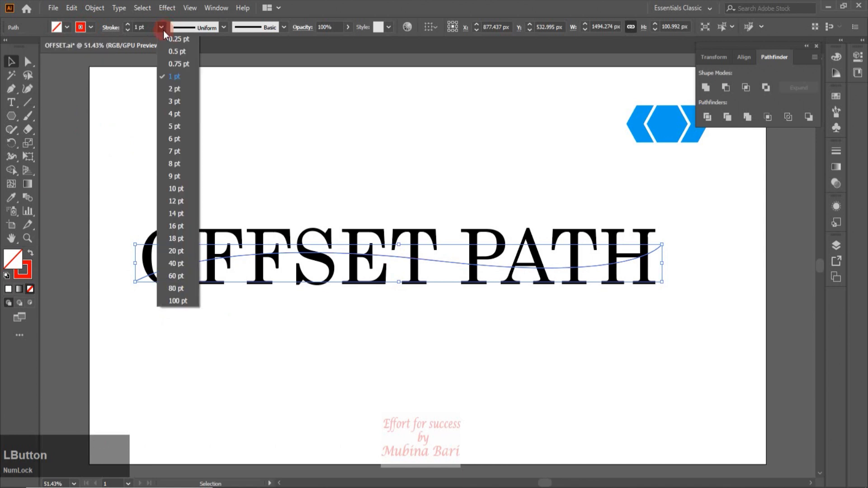
pyautogui.click(176, 227)
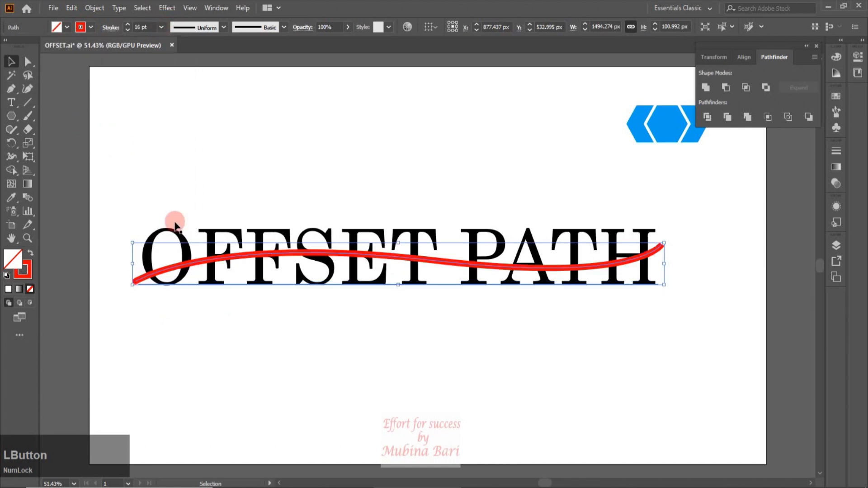
pyautogui.click(223, 27)
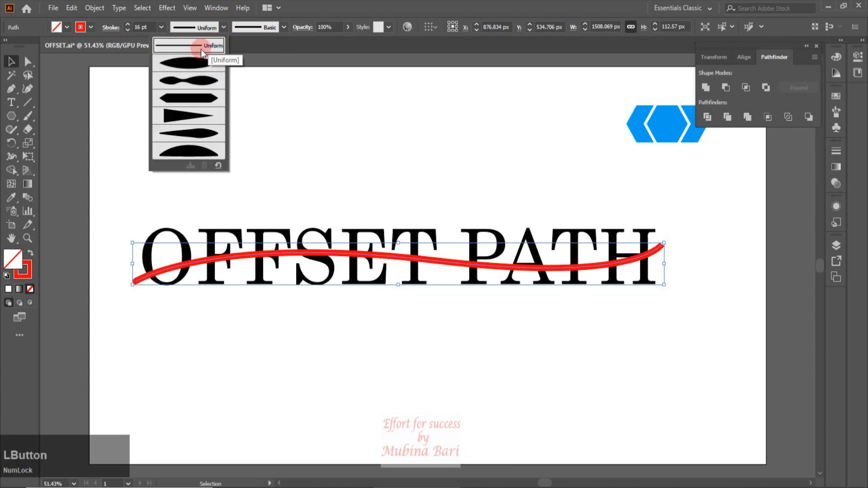
pyautogui.click(185, 66)
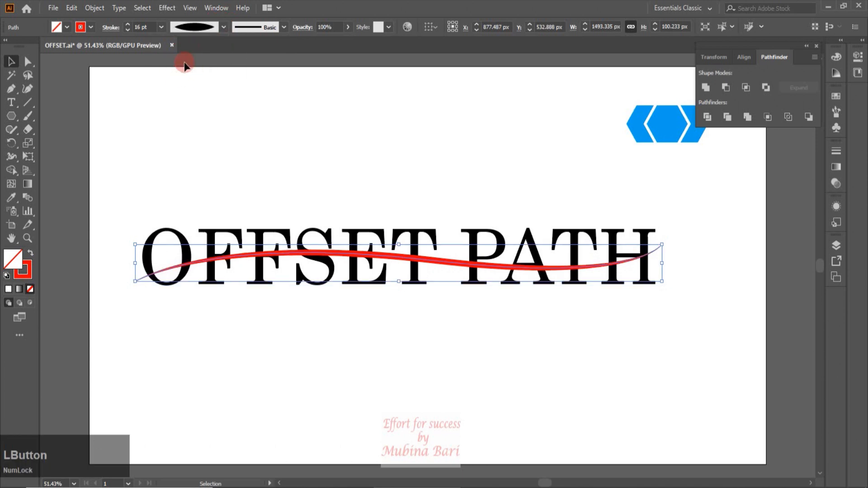
# Expand the red curve's appearance and offset its path by 10 px with miter joins.
pyautogui.click(96, 8)
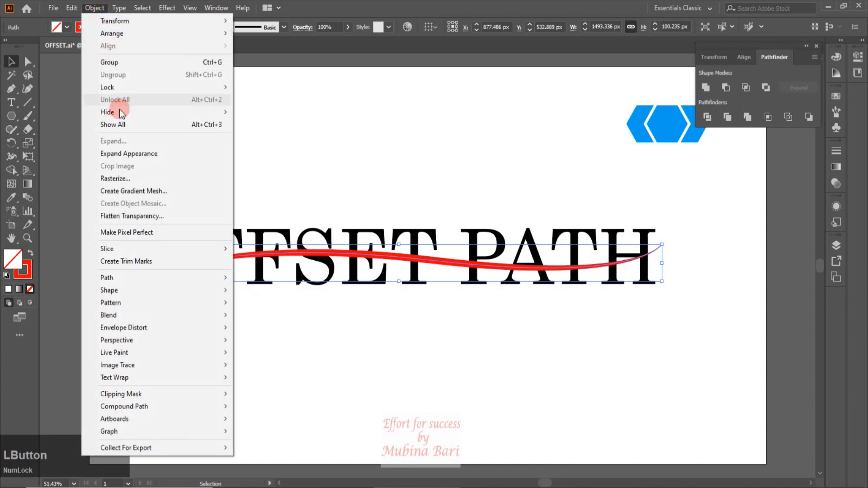
pyautogui.click(124, 154)
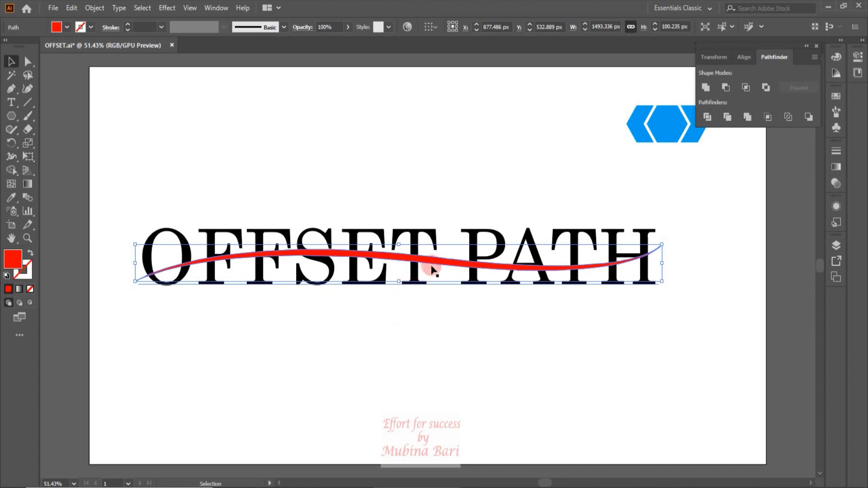
pyautogui.click(94, 9)
pyautogui.moveTo(107, 279)
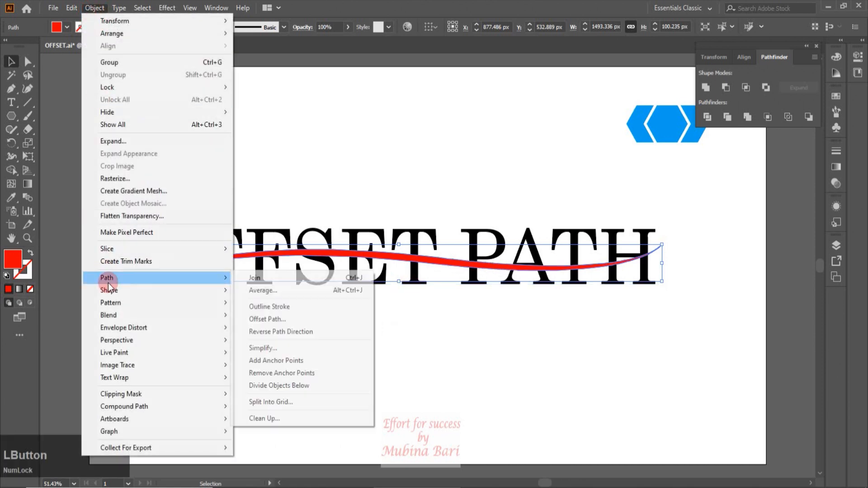
pyautogui.click(267, 319)
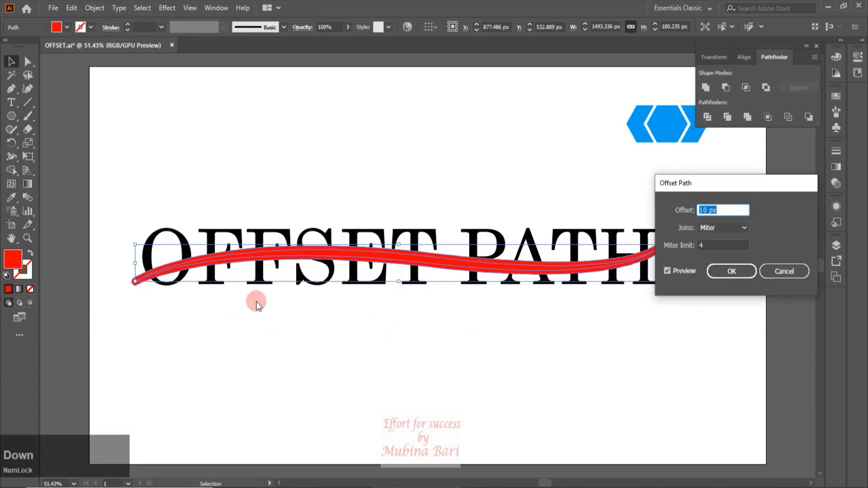
pyautogui.click(741, 274)
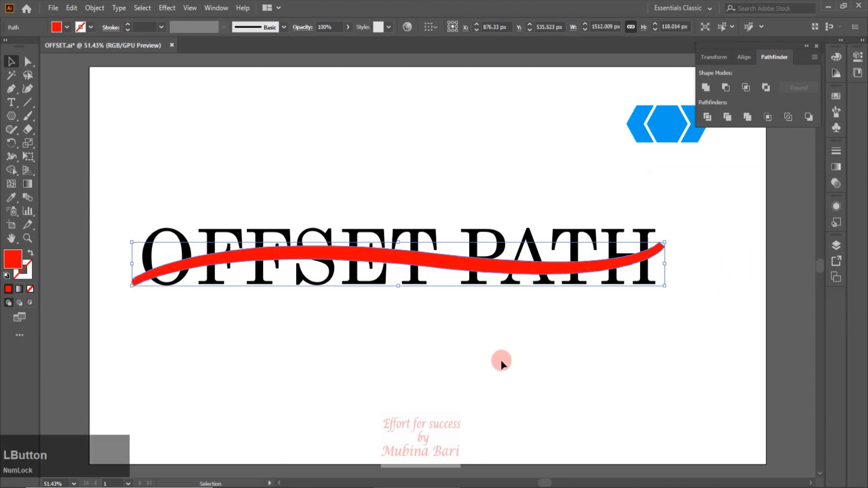
# Select the heading with both red shapes and use Shape Builder to remove the offset band's tip and its lower strip to the first F's stem.
pyautogui.moveTo(90, 207); pyautogui.dragTo(182, 301)
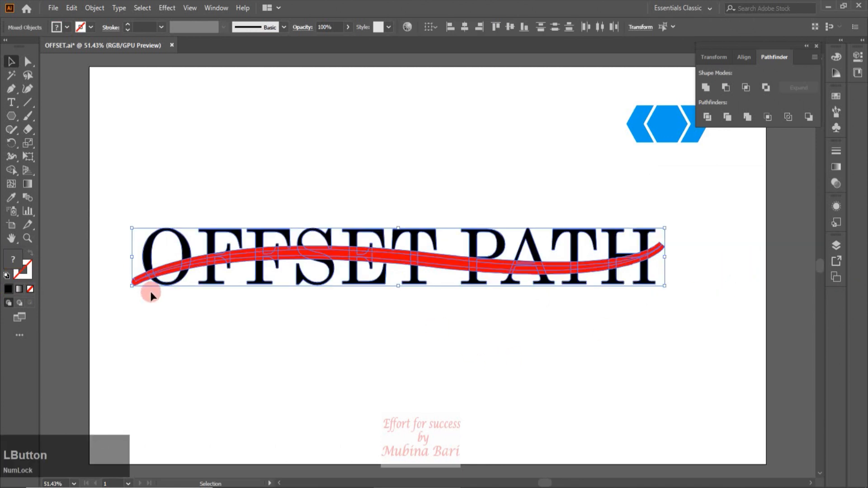
pyautogui.click(27, 238)
pyautogui.click(325, 259)
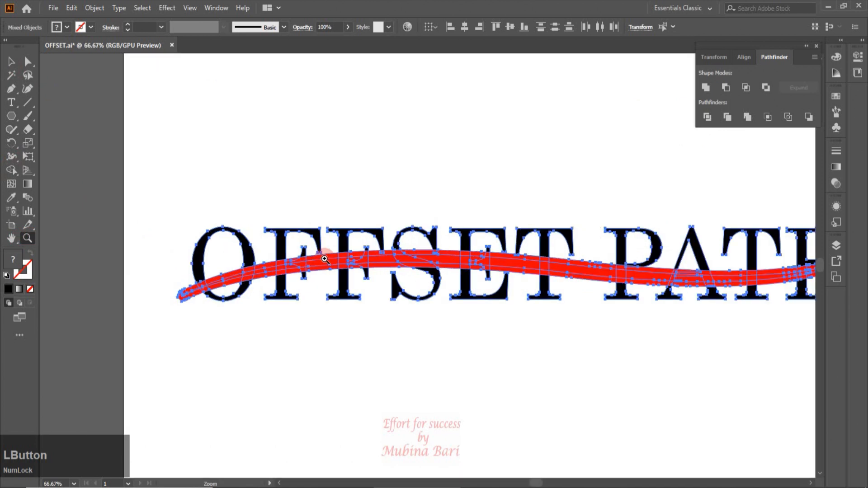
pyautogui.click(391, 261)
pyautogui.click(391, 261)
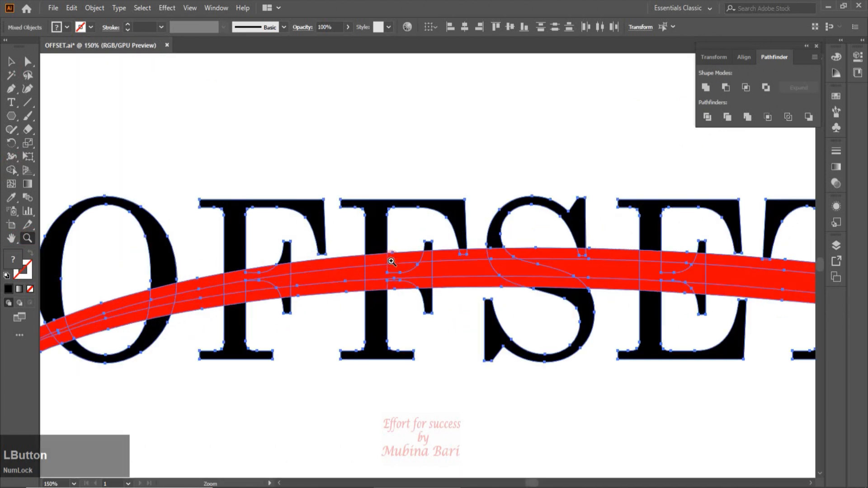
pyautogui.click(11, 238)
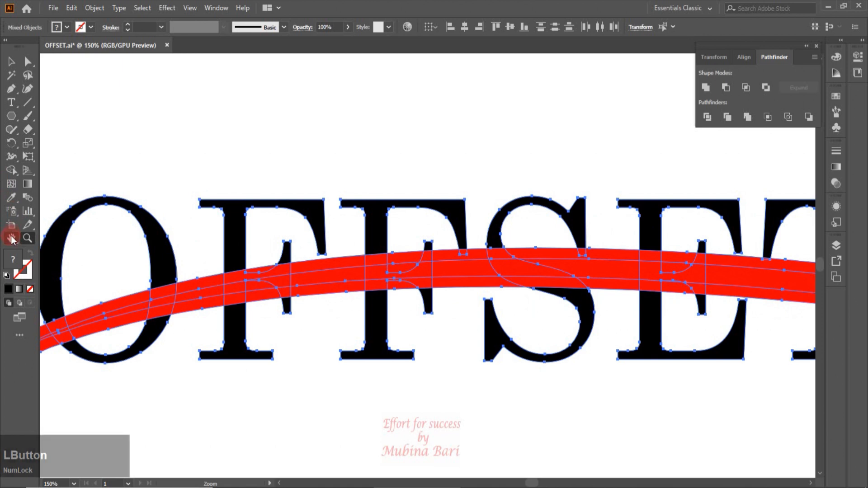
pyautogui.moveTo(179, 258); pyautogui.dragTo(267, 258)
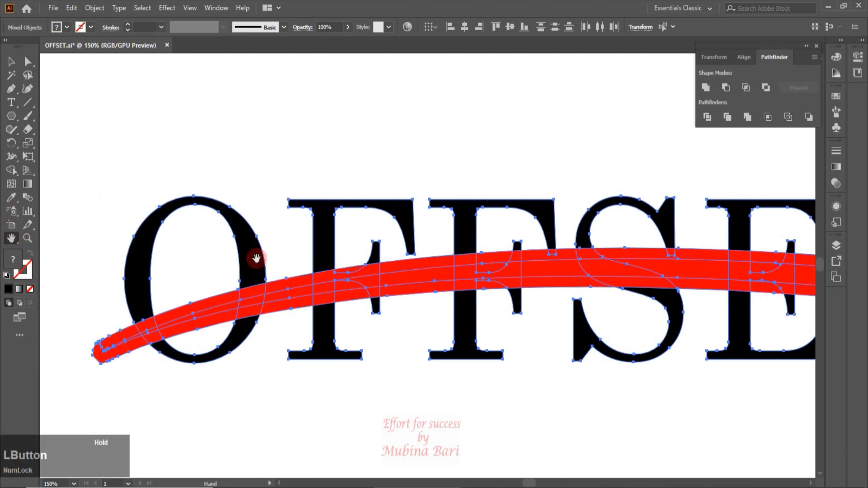
pyautogui.click(12, 171)
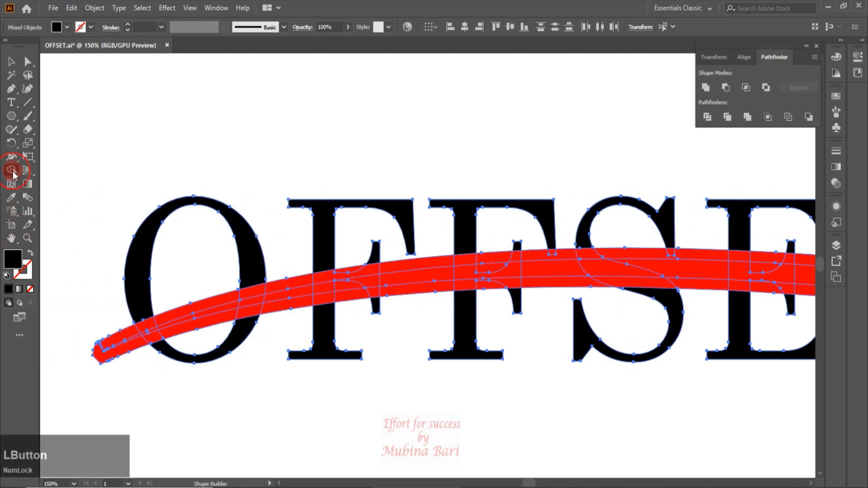
pyautogui.moveTo(86, 348); pyautogui.dragTo(101, 361)
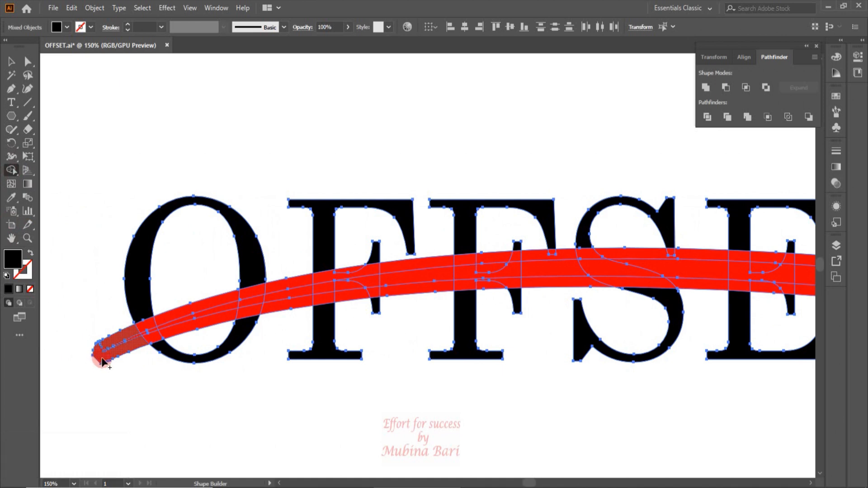
pyautogui.keyDown('alt'); pyautogui.click(132, 346); pyautogui.keyUp('alt')
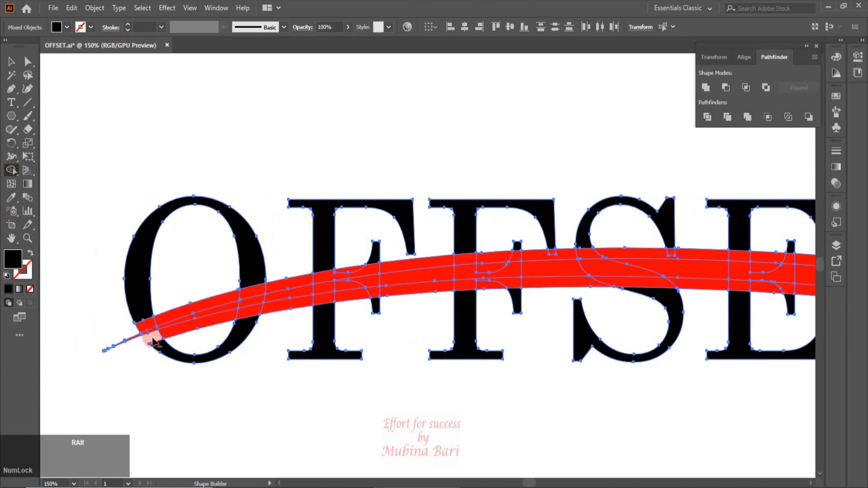
pyautogui.keyDown('alt'); pyautogui.click(236, 318); pyautogui.keyUp('alt')
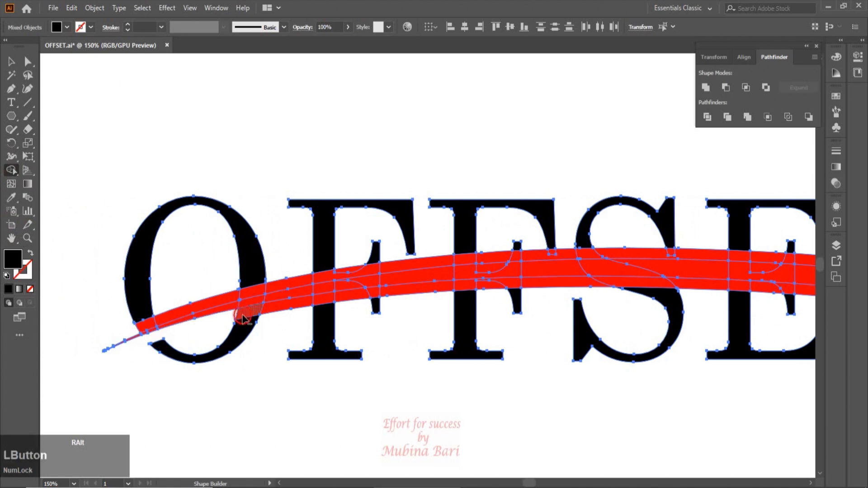
pyautogui.keyDown('alt'); pyautogui.click(280, 309); pyautogui.keyUp('alt')
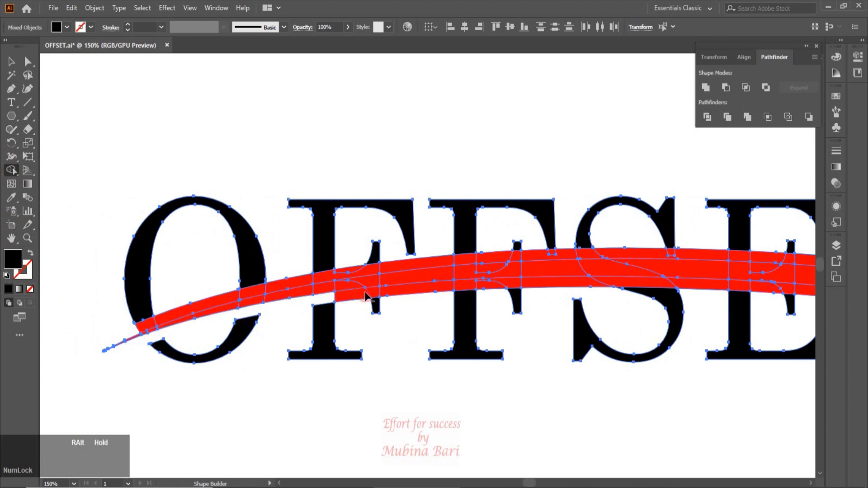
# Remove the offset strip below the red curve from the first F through the E with Shape Builder.
pyautogui.keyDown('alt'); pyautogui.click(391, 293); pyautogui.keyUp('alt')
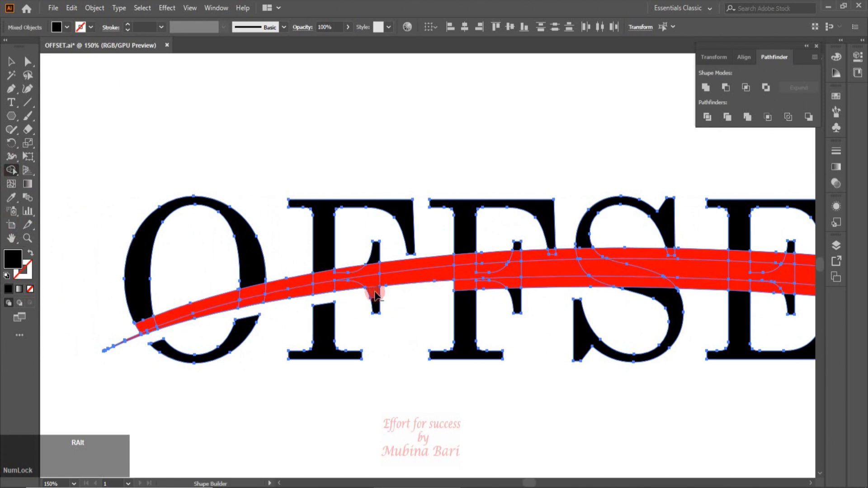
pyautogui.keyDown('alt'); pyautogui.click(376, 293); pyautogui.keyUp('alt')
pyautogui.keyDown('alt'); pyautogui.click(460, 286); pyautogui.keyUp('alt')
pyautogui.keyDown('alt'); pyautogui.click(486, 286); pyautogui.keyUp('alt')
pyautogui.keyDown('alt'); pyautogui.click(558, 283); pyautogui.keyUp('alt')
pyautogui.keyDown('alt'); pyautogui.click(645, 284); pyautogui.keyUp('alt')
pyautogui.keyDown('alt'); pyautogui.click(710, 285); pyautogui.keyUp('alt')
pyautogui.keyDown('alt'); pyautogui.click(734, 289); pyautogui.keyUp('alt')
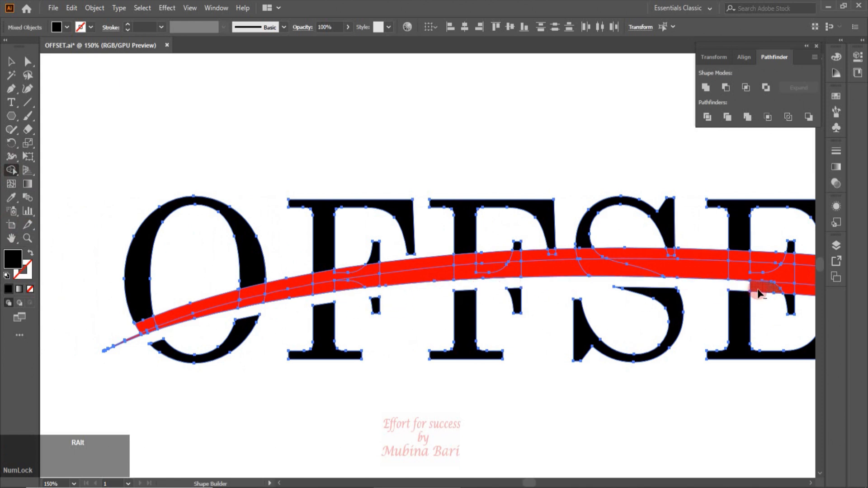
pyautogui.keyDown('alt'); pyautogui.click(771, 287); pyautogui.keyUp('alt')
pyautogui.keyDown('alt'); pyautogui.click(801, 290); pyautogui.keyUp('alt')
# Remove the offset strip above the red curve from the E back to the second F with Shape Builder.
pyautogui.keyDown('alt'); pyautogui.click(793, 253); pyautogui.keyUp('alt')
pyautogui.keyDown('alt'); pyautogui.click(740, 256); pyautogui.keyUp('alt')
pyautogui.keyDown('alt'); pyautogui.click(698, 254); pyautogui.keyUp('alt')
pyautogui.keyDown('alt'); pyautogui.click(587, 254); pyautogui.keyUp('alt')
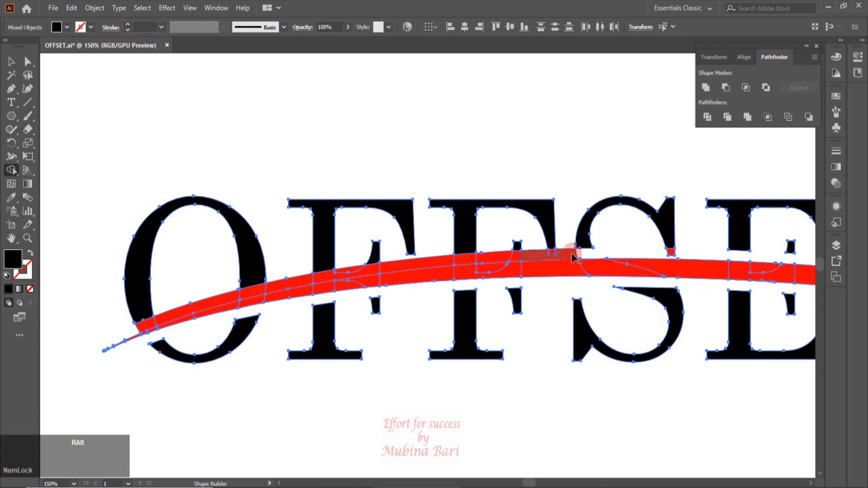
pyautogui.keyDown('alt'); pyautogui.click(571, 255); pyautogui.keyUp('alt')
pyautogui.keyDown('alt'); pyautogui.click(517, 255); pyautogui.keyUp('alt')
pyautogui.keyDown('alt'); pyautogui.click(494, 258); pyautogui.keyUp('alt')
pyautogui.keyDown('alt'); pyautogui.click(466, 259); pyautogui.keyUp('alt')
# Remove the rest of the offset strip above the red curve from the first F to the O, including leftover red pieces.
pyautogui.keyDown('alt'); pyautogui.click(373, 269); pyautogui.keyUp('alt')
pyautogui.keyDown('alt'); pyautogui.click(349, 270); pyautogui.keyUp('alt')
pyautogui.keyDown('alt'); pyautogui.click(289, 281); pyautogui.keyUp('alt')
pyautogui.keyDown('alt'); pyautogui.click(251, 291); pyautogui.keyUp('alt')
pyautogui.keyDown('alt'); pyautogui.click(199, 302); pyautogui.keyUp('alt')
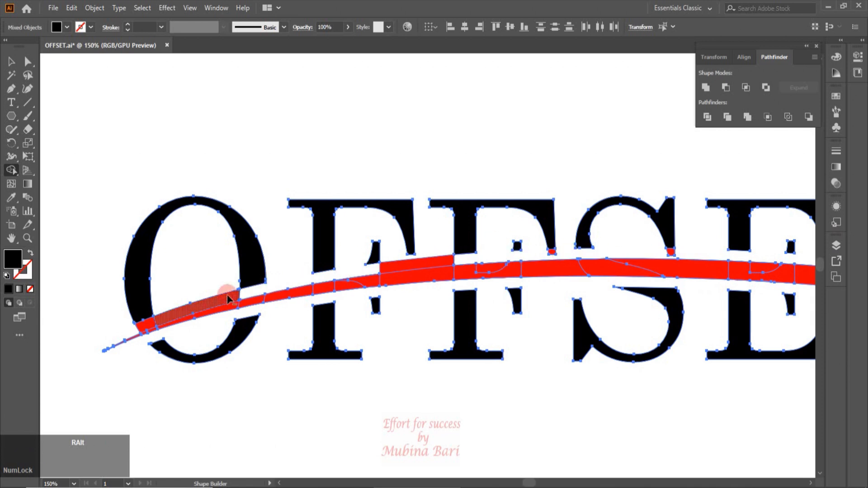
pyautogui.keyDown('alt'); pyautogui.click(145, 324); pyautogui.keyUp('alt')
pyautogui.keyDown('alt'); pyautogui.click(550, 252); pyautogui.keyUp('alt')
pyautogui.keyDown('alt'); pyautogui.click(669, 252); pyautogui.keyUp('alt')
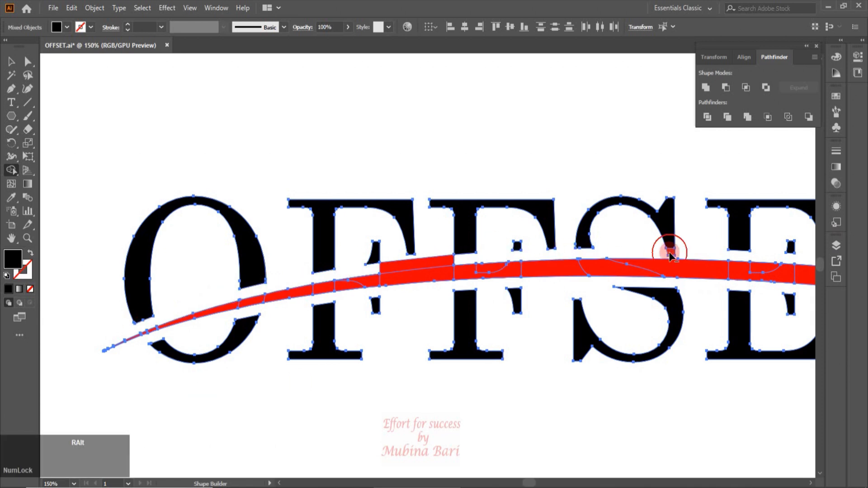
pyautogui.keyDown('alt'); pyautogui.click(410, 264); pyautogui.keyUp('alt')
# Remove the offset strip below the red curve across the T and the word PATH with Shape Builder.
pyautogui.click(11, 238)
pyautogui.moveTo(678, 272); pyautogui.dragTo(316, 271)
pyautogui.moveTo(797, 294); pyautogui.dragTo(426, 312)
pyautogui.moveTo(750, 312); pyautogui.dragTo(650, 314)
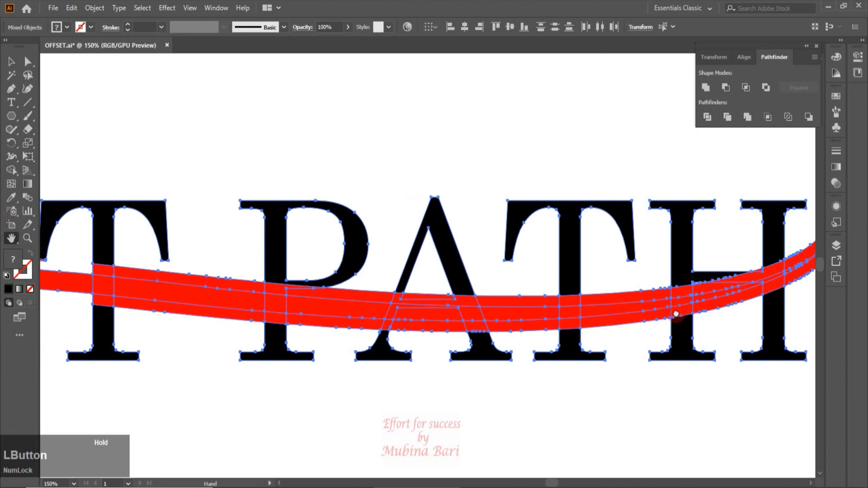
pyautogui.click(11, 170)
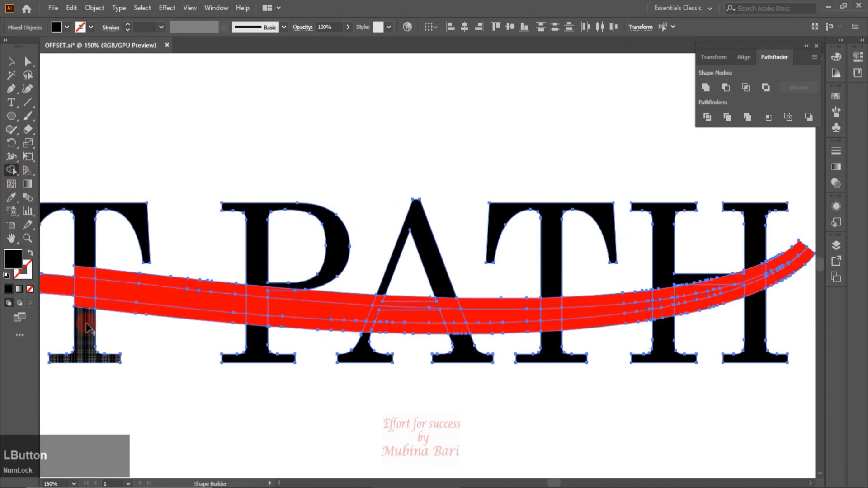
pyautogui.moveTo(86, 309)
pyautogui.mouseDown()
pyautogui.moveTo(263, 328)
pyautogui.moveTo(566, 334)
pyautogui.moveTo(707, 308)
pyautogui.moveTo(781, 282)
pyautogui.moveTo(742, 274)
pyautogui.moveTo(649, 303)
pyautogui.moveTo(555, 309)
pyautogui.mouseUp()
# Remove the offset strip above the red curve from the second T of PATH back through the T of OFFSET.
pyautogui.keyDown('alt'); pyautogui.click(500, 304); pyautogui.keyUp('alt')
pyautogui.keyDown('alt'); pyautogui.click(448, 307); pyautogui.keyUp('alt')
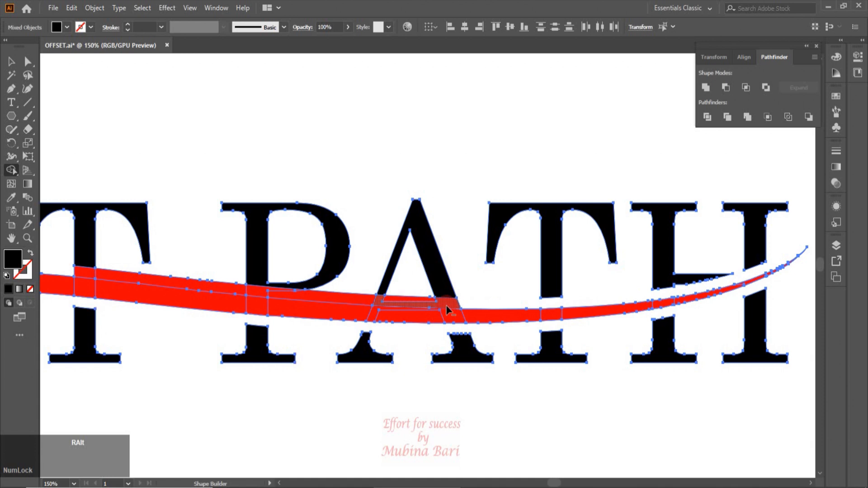
pyautogui.keyDown('alt'); pyautogui.click(410, 305); pyautogui.keyUp('alt')
pyautogui.keyDown('alt'); pyautogui.click(375, 301); pyautogui.keyUp('alt')
pyautogui.keyDown('alt'); pyautogui.click(317, 296); pyautogui.keyUp('alt')
pyautogui.keyDown('alt'); pyautogui.click(256, 290); pyautogui.keyUp('alt')
pyautogui.keyDown('alt'); pyautogui.click(172, 282); pyautogui.keyUp('alt')
pyautogui.keyDown('alt'); pyautogui.click(85, 272); pyautogui.keyUp('alt')
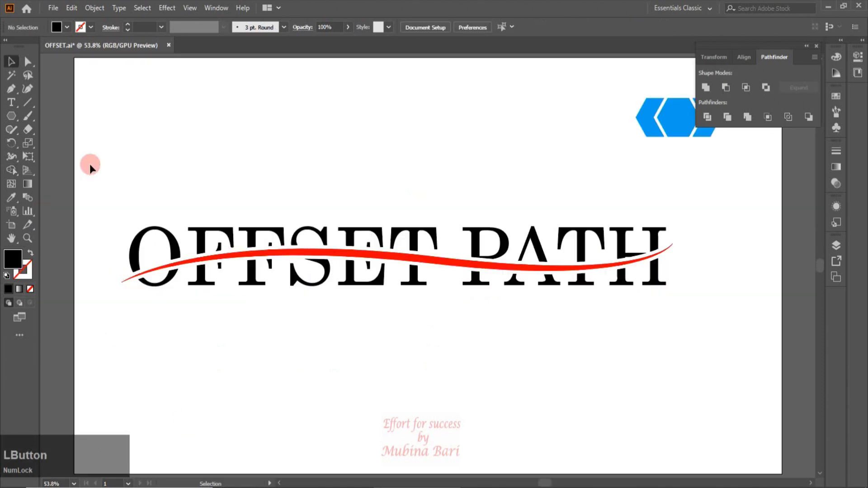
# Move the finished OFFSET PATH heading with its red curve to the top of the artboard, beside the blue hexagons.
pyautogui.moveTo(90, 167); pyautogui.dragTo(692, 328)
pyautogui.moveTo(475, 271); pyautogui.dragTo(434, 134)
pyautogui.click(578, 378)
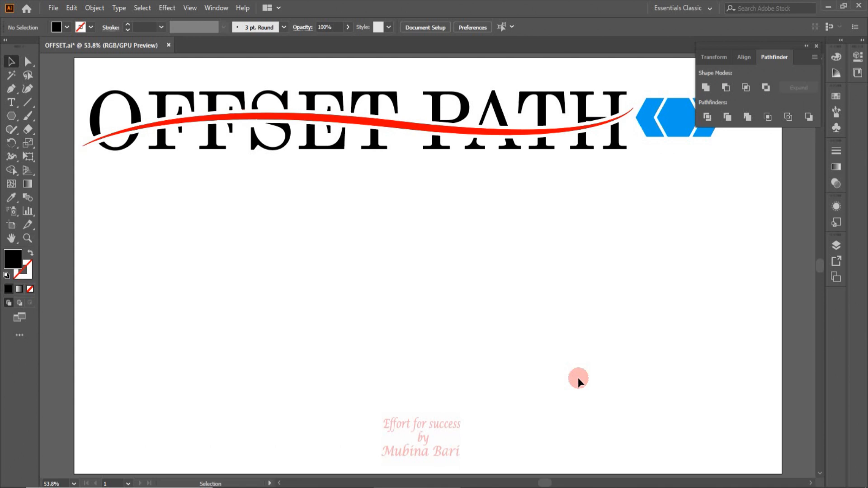
# Create three separate text objects with the capital letters E, F and S below the heading.
pyautogui.click(11, 102)
pyautogui.click(288, 295)
pyautogui.write('e')
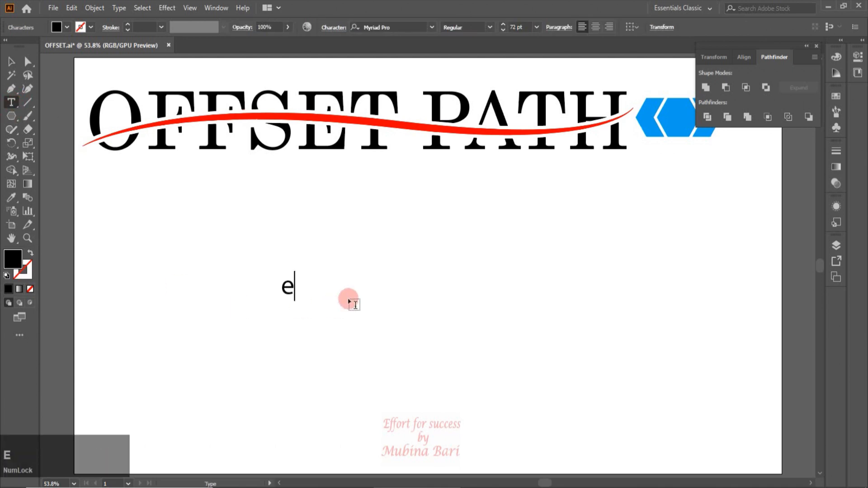
pyautogui.press('BackSpace')
pyautogui.press('capslock')
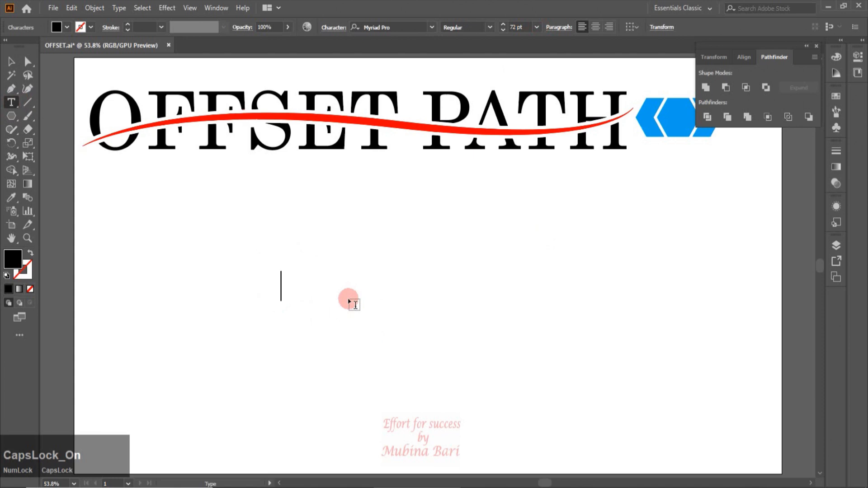
pyautogui.write('E')
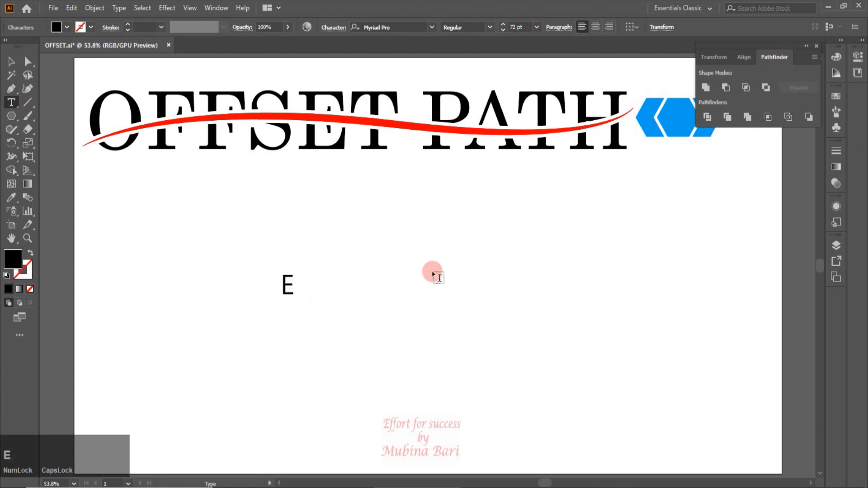
pyautogui.click(433, 271)
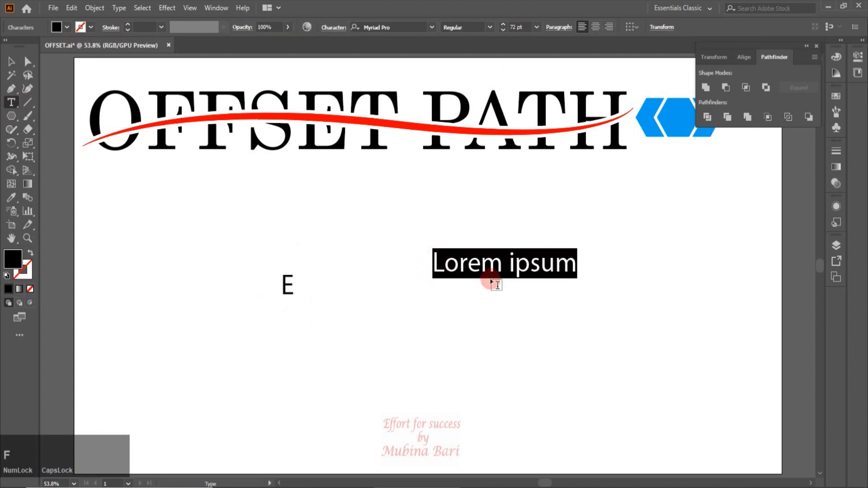
pyautogui.write('F')
pyautogui.click(536, 282)
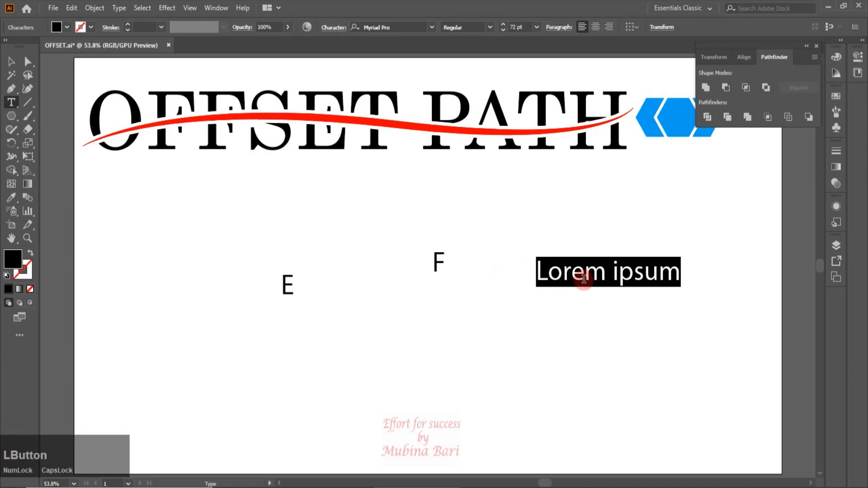
pyautogui.write('S')
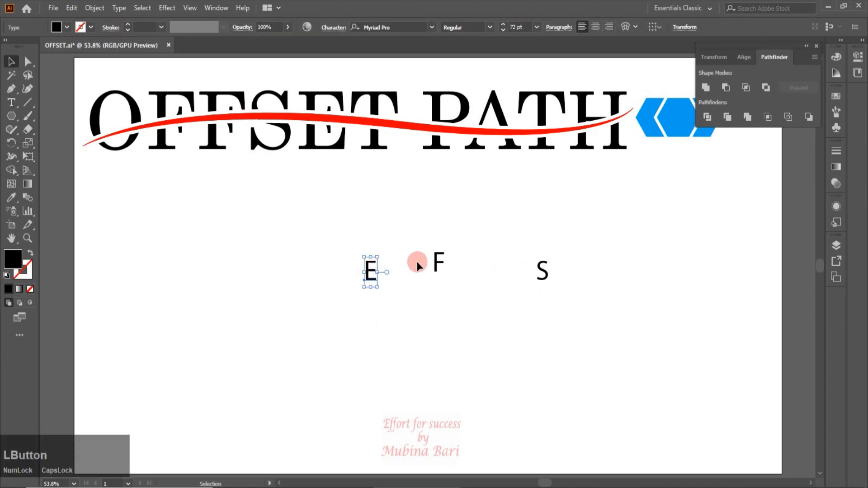
# Bring the F and S next to the E and set all three letters in Arial Rounded MT Bold.
pyautogui.moveTo(440, 259); pyautogui.dragTo(395, 274)
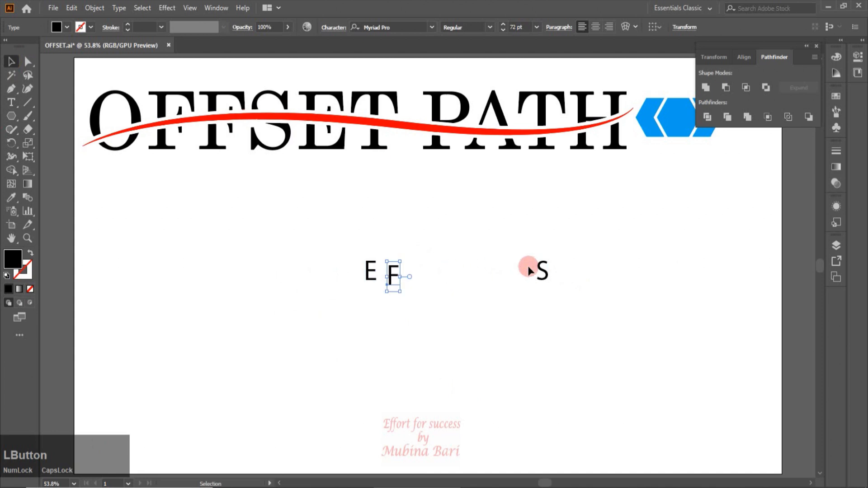
pyautogui.moveTo(546, 274); pyautogui.dragTo(410, 281)
pyautogui.click(430, 28)
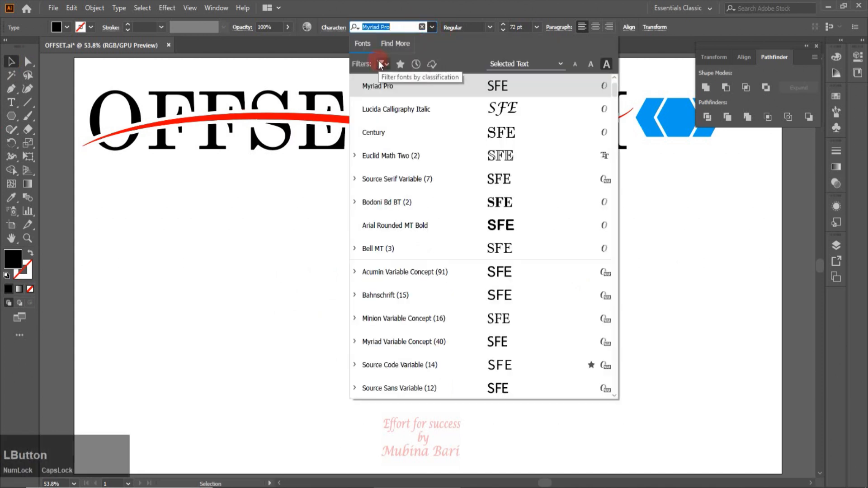
pyautogui.write('ARI')
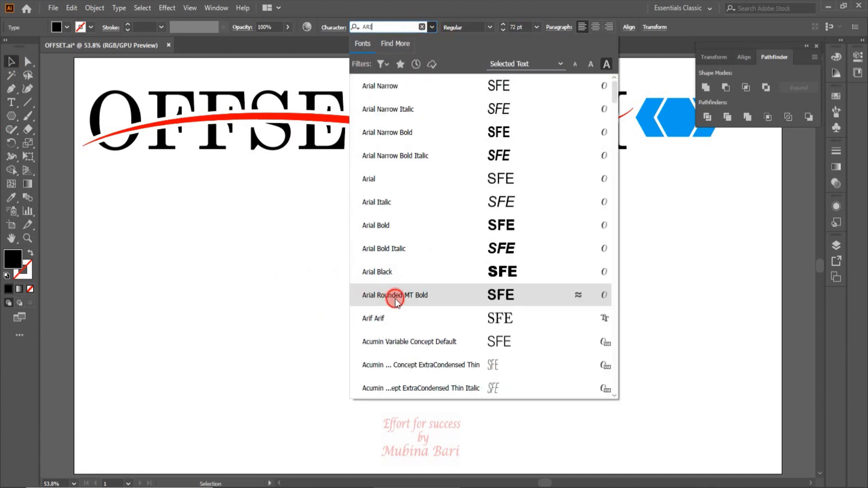
pyautogui.click(395, 300)
# Enlarge the letters to about 332 pt and arrange them as a monogram, E beside F with the S overlapping both.
pyautogui.moveTo(389, 272); pyautogui.dragTo(337, 231)
pyautogui.moveTo(368, 257); pyautogui.dragTo(603, 406)
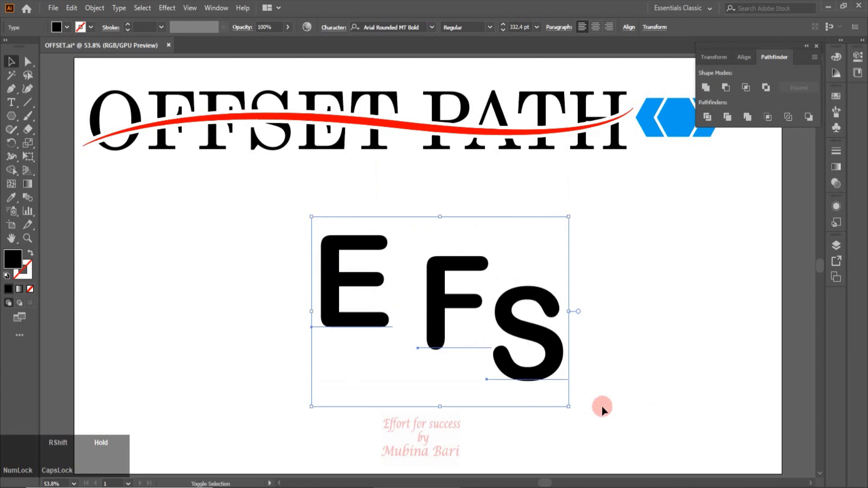
pyautogui.click(620, 341)
pyautogui.moveTo(367, 289); pyautogui.dragTo(340, 259)
pyautogui.moveTo(437, 294); pyautogui.dragTo(375, 243)
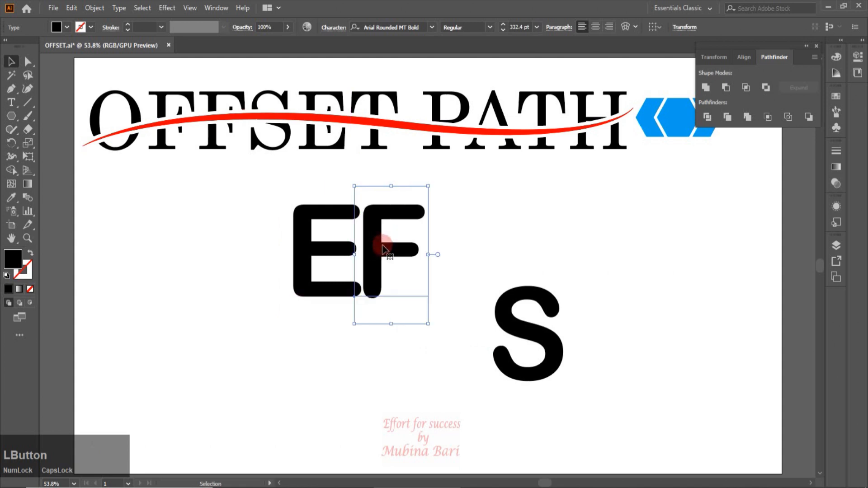
pyautogui.moveTo(551, 343); pyautogui.dragTo(401, 287)
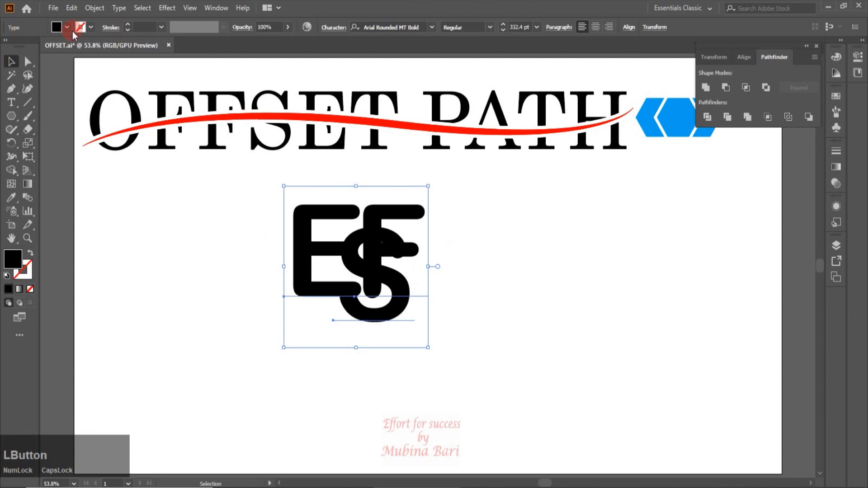
# Give the three letters a red stroke and convert them to outlines.
pyautogui.click(92, 28)
pyautogui.click(38, 45)
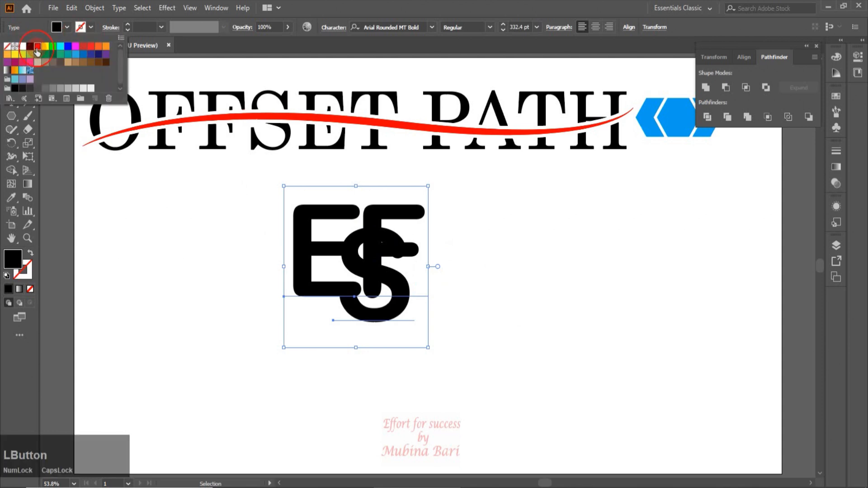
pyautogui.rightClick(371, 261)
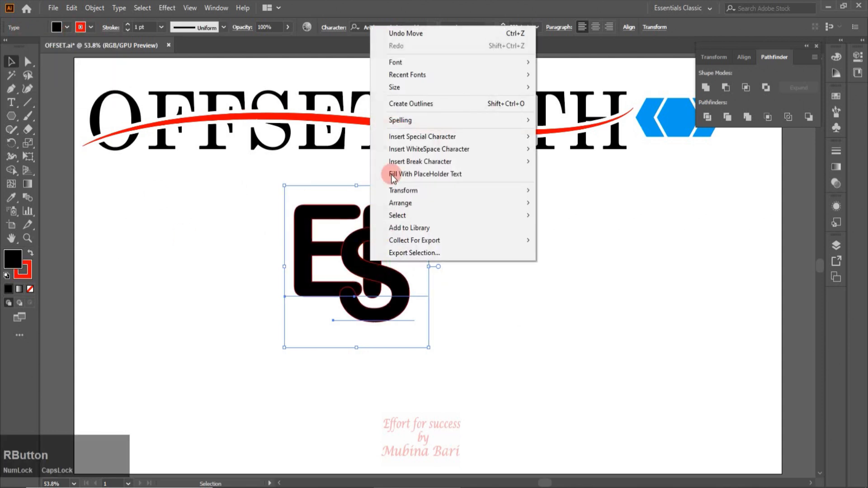
pyautogui.click(411, 104)
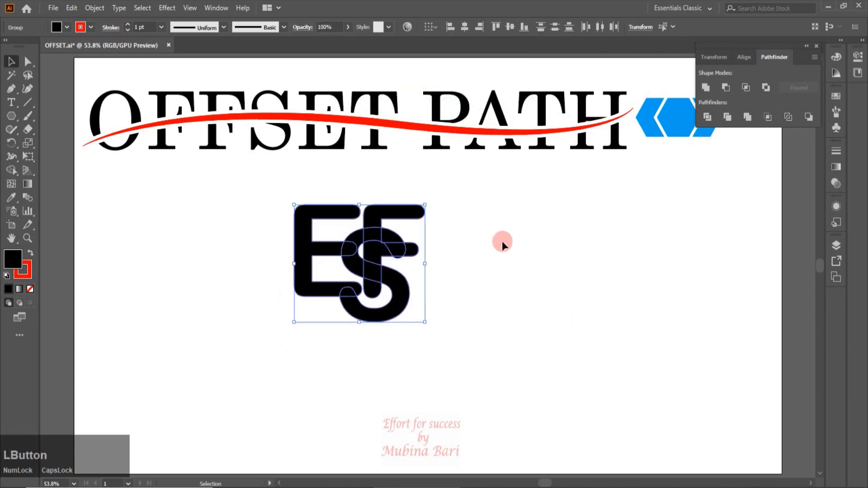
pyautogui.click(489, 244)
pyautogui.moveTo(258, 196); pyautogui.dragTo(460, 289)
# Offset the outlines of the F and the S by 10 px with miter joins.
pyautogui.click(27, 238)
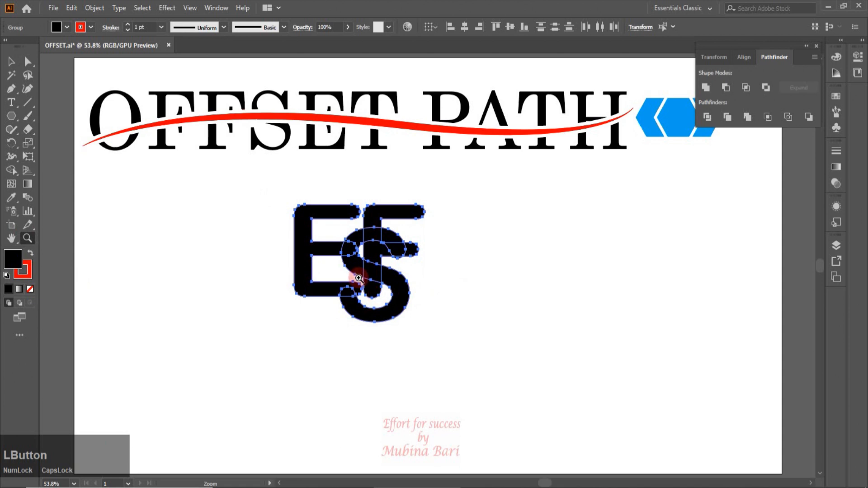
pyautogui.click(355, 277)
pyautogui.click(739, 250)
pyautogui.click(481, 136)
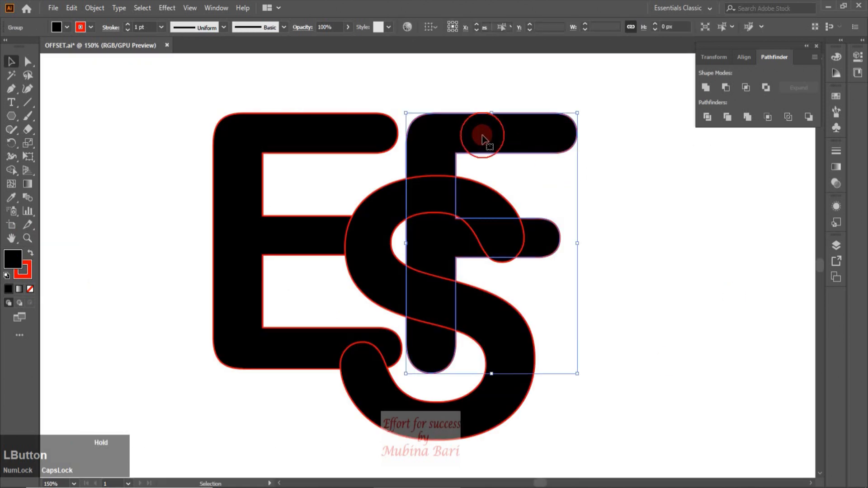
pyautogui.keyDown('shift'); pyautogui.click(455, 436); pyautogui.keyUp('shift')
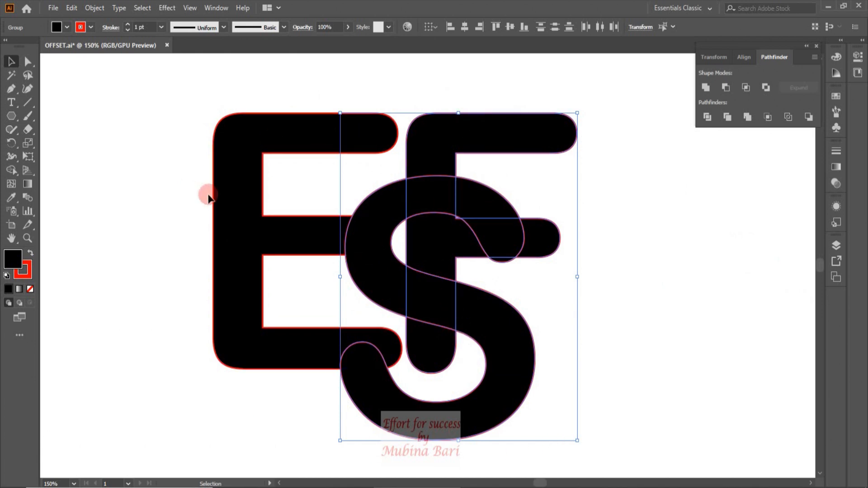
pyautogui.click(95, 7)
pyautogui.moveTo(119, 276)
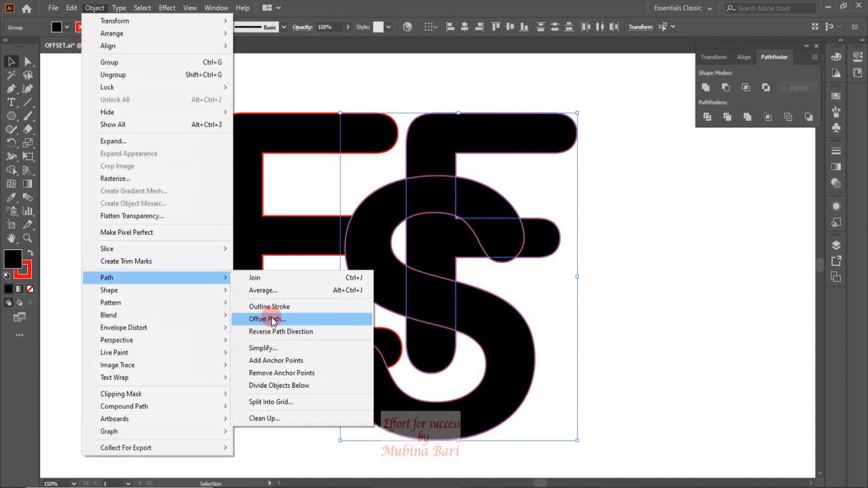
pyautogui.click(392, 323)
pyautogui.click(668, 271)
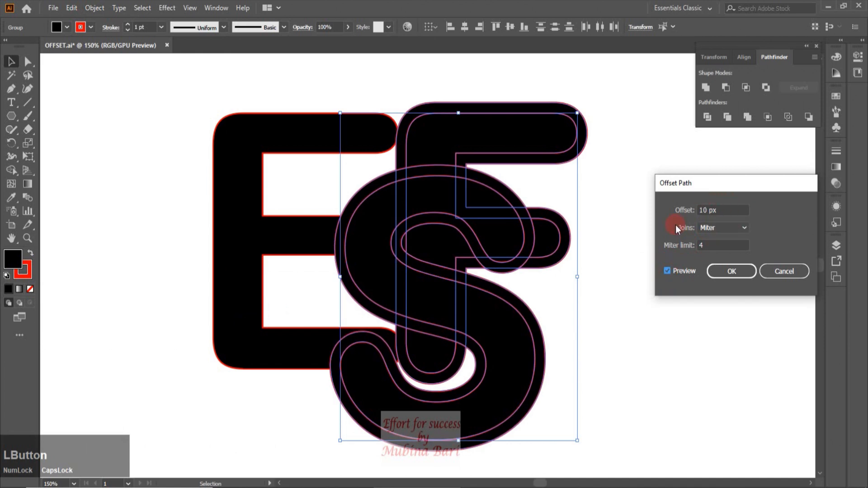
pyautogui.click(739, 273)
pyautogui.click(669, 277)
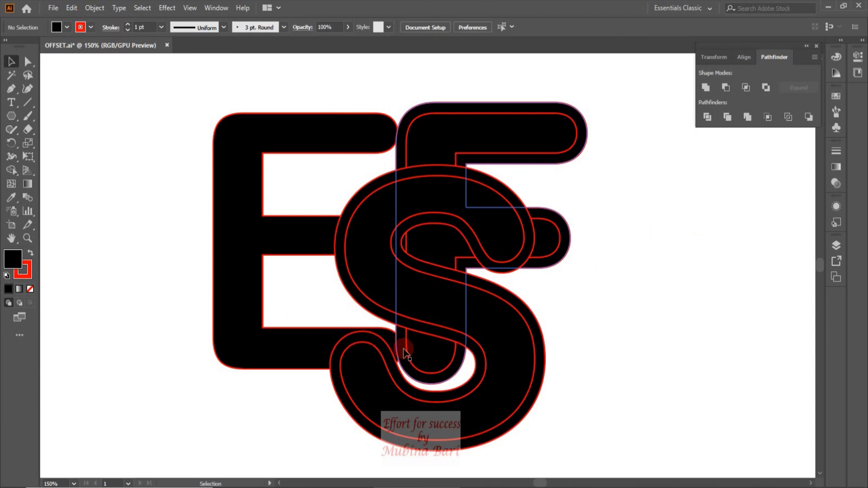
# Nudge the E slightly left, away from the F's offset outline.
pyautogui.click(387, 152)
pyautogui.press('Left')
pyautogui.press('Left')
pyautogui.press('Left')
pyautogui.press('Left')
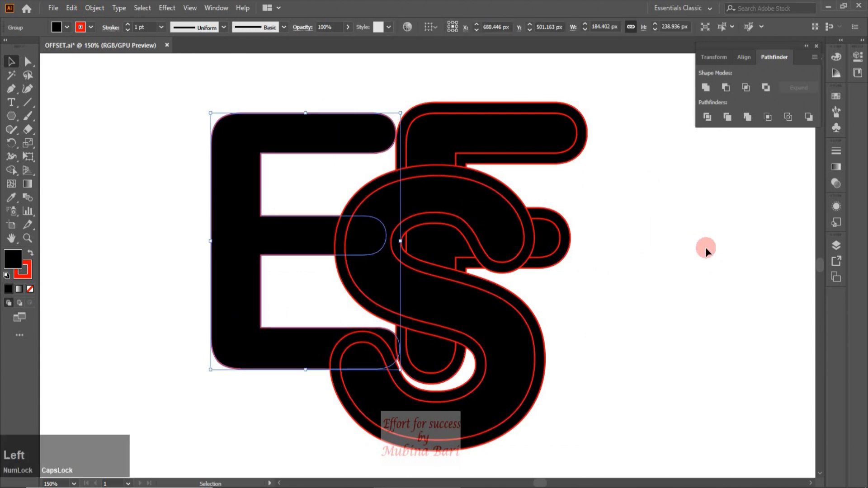
pyautogui.press('Left')
pyautogui.press('Left')
pyautogui.press('Left')
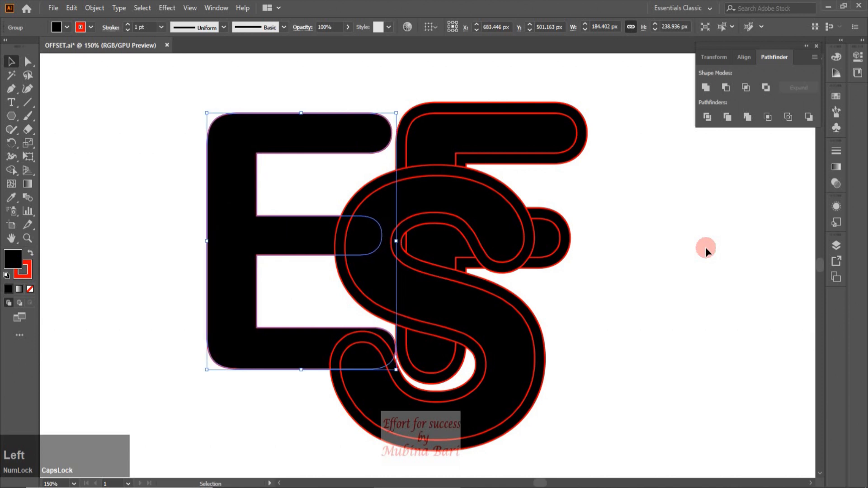
# Select all letters and use Shape Builder to remove the offset bands, interlacing the S with the E and the F's stem.
pyautogui.moveTo(124, 89); pyautogui.dragTo(589, 260)
pyautogui.click(11, 171)
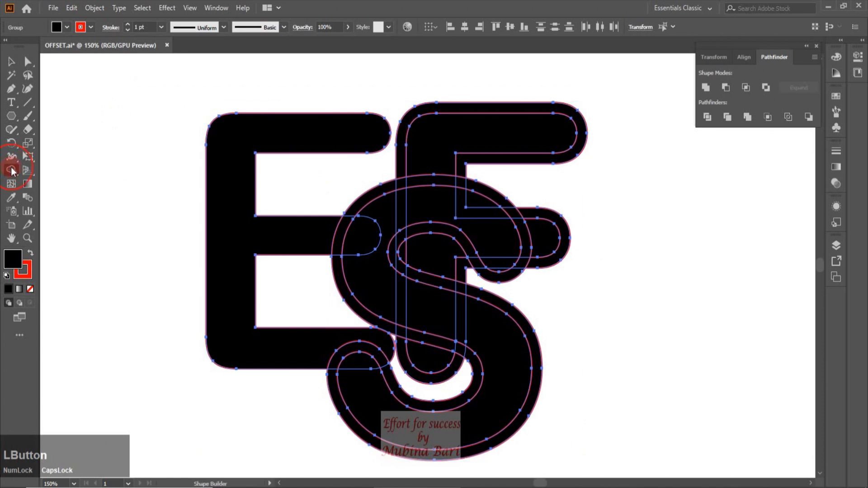
pyautogui.keyDown('alt'); pyautogui.click(334, 396); pyautogui.keyUp('alt')
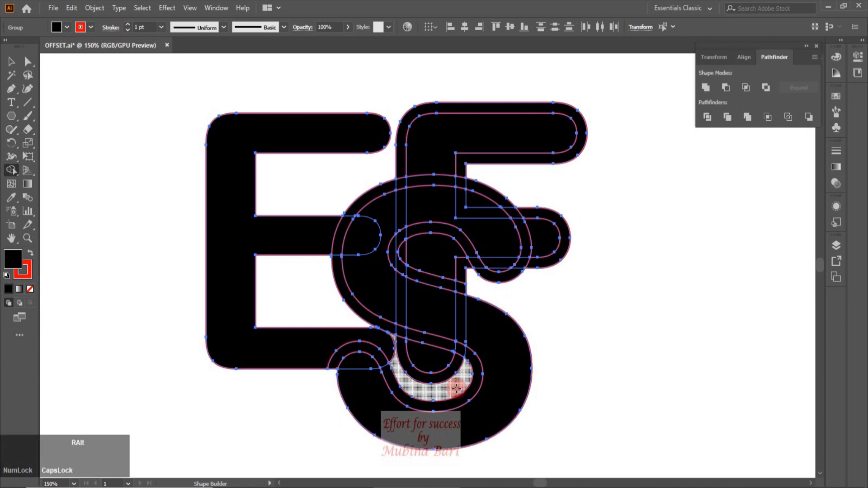
pyautogui.moveTo(433, 341)
pyautogui.mouseDown()
pyautogui.moveTo(388, 326)
pyautogui.moveTo(335, 245)
pyautogui.moveTo(415, 183)
pyautogui.moveTo(401, 181)
pyautogui.moveTo(464, 181)
pyautogui.moveTo(530, 260)
pyautogui.moveTo(518, 275)
pyautogui.moveTo(403, 236)
pyautogui.mouseUp()
pyautogui.hotkey('ctrl', 'z')
pyautogui.keyDown('alt'); pyautogui.click(515, 274); pyautogui.keyUp('alt')
pyautogui.keyDown('alt'); pyautogui.click(392, 251); pyautogui.keyUp('alt')
pyautogui.moveTo(468, 250)
pyautogui.mouseDown()
pyautogui.moveTo(401, 235)
pyautogui.moveTo(397, 248)
pyautogui.moveTo(459, 262)
pyautogui.moveTo(458, 354)
pyautogui.moveTo(402, 314)
pyautogui.mouseUp()
pyautogui.keyDown('alt'); pyautogui.click(490, 161); pyautogui.keyUp('alt')
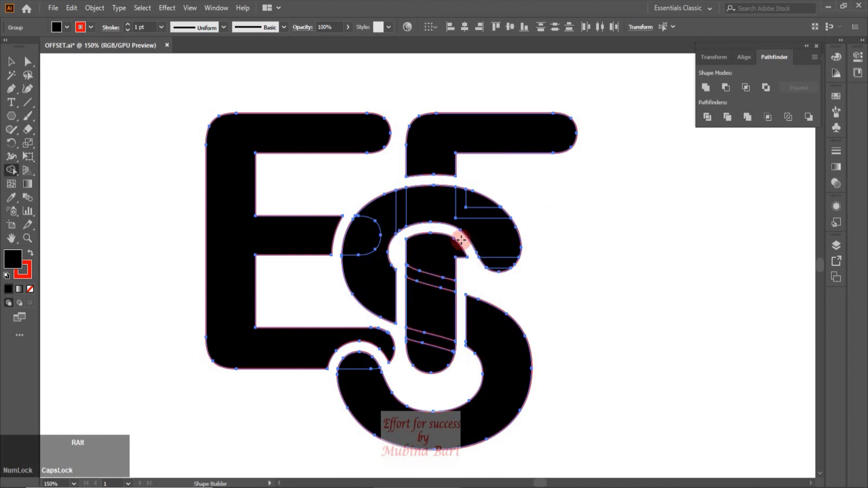
# Draw a narrow rectangle beside the F's lower stem, covering the sliver that sticks out at its upper corner.
pyautogui.click(15, 119)
pyautogui.moveTo(456, 235); pyautogui.dragTo(461, 268)
pyautogui.press('Left')
pyautogui.press('v')
pyautogui.click(479, 262)
# Select all artwork and use Shape Builder to clear the sliver and merge the leftover pieces inside the F's stem, the E and the S.
pyautogui.moveTo(119, 115); pyautogui.dragTo(491, 320)
pyautogui.hotkey('shift', 'm')
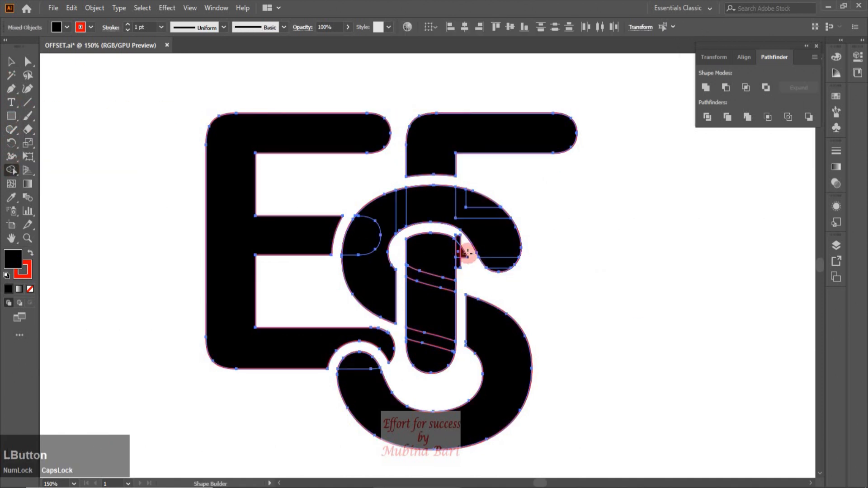
pyautogui.moveTo(438, 252)
pyautogui.mouseDown()
pyautogui.moveTo(458, 242)
pyautogui.moveTo(431, 358)
pyautogui.mouseUp()
pyautogui.moveTo(374, 353); pyautogui.dragTo(364, 379)
pyautogui.moveTo(373, 289)
pyautogui.mouseDown()
pyautogui.moveTo(440, 204)
pyautogui.moveTo(499, 266)
pyautogui.mouseUp()
pyautogui.press('v')
pyautogui.click(549, 244)
# Remove the red stroke from the whole EFS monogram.
pyautogui.moveTo(120, 76)
pyautogui.mouseDown()
pyautogui.moveTo(581, 276)
pyautogui.moveTo(583, 290)
pyautogui.mouseUp()
pyautogui.click(92, 27)
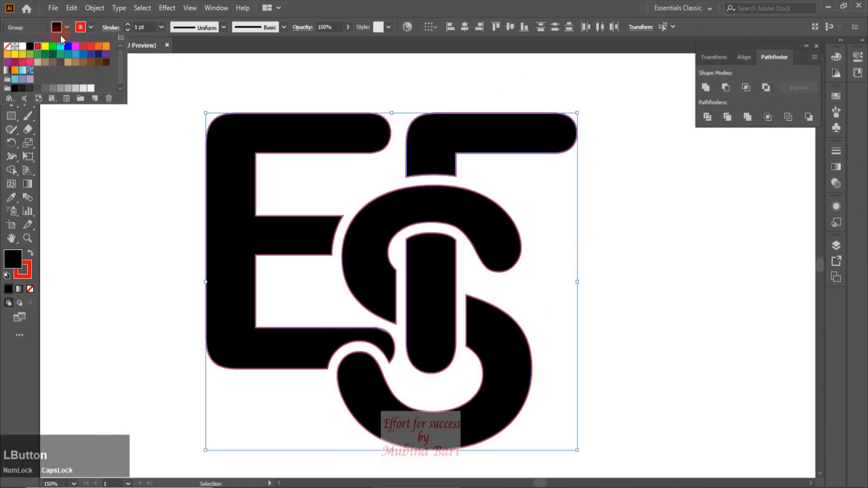
pyautogui.click(7, 46)
pyautogui.click(552, 223)
pyautogui.click(588, 384)
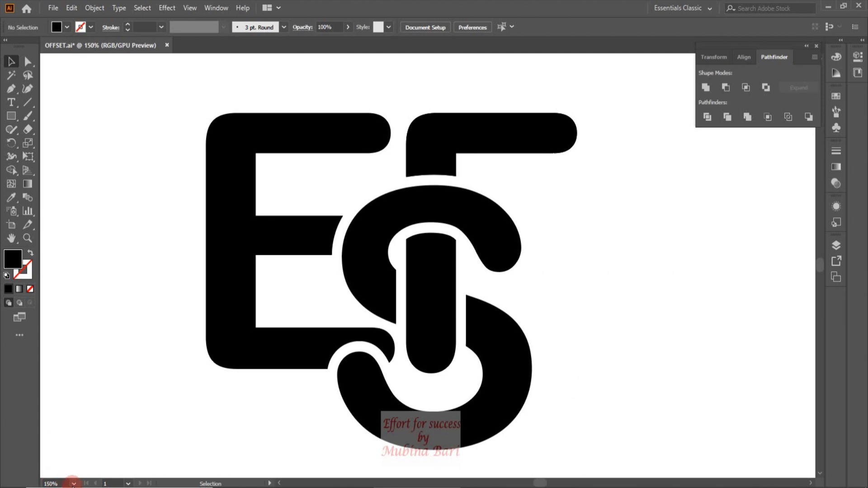
pyautogui.click(72, 484)
pyautogui.click(93, 468)
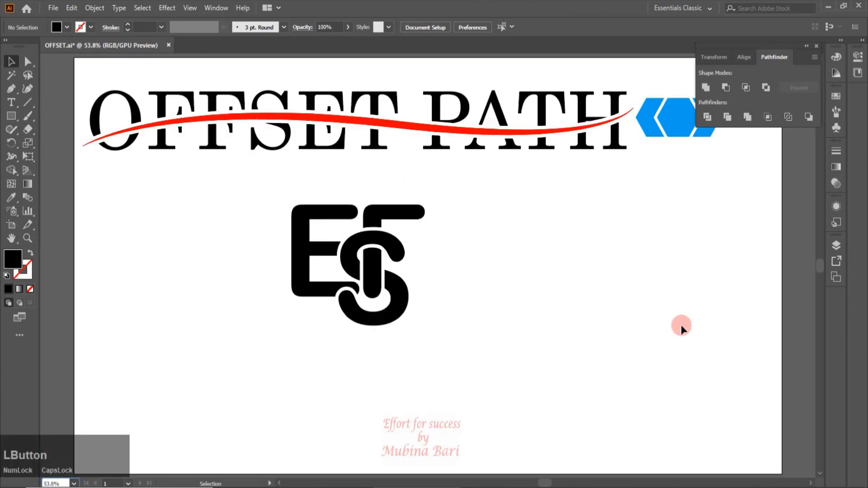
pyautogui.click(103, 206)
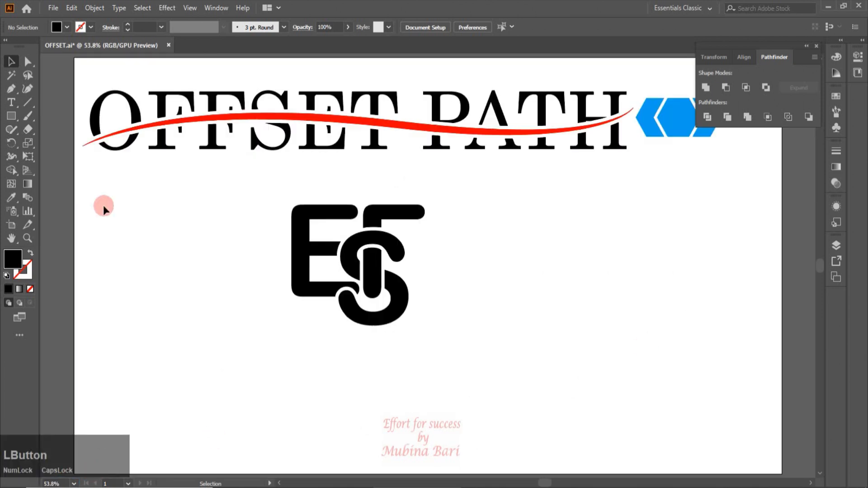
# Start a new document with the A4 print preset and inches as the unit.
pyautogui.click(53, 8)
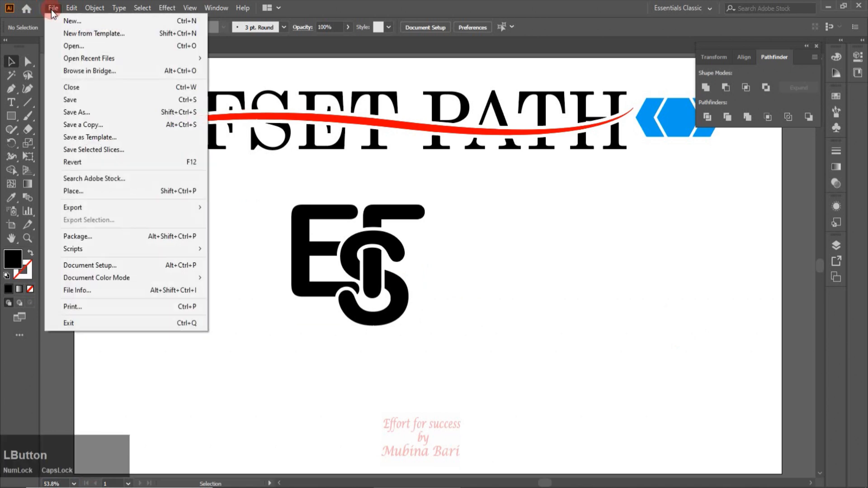
pyautogui.click(75, 21)
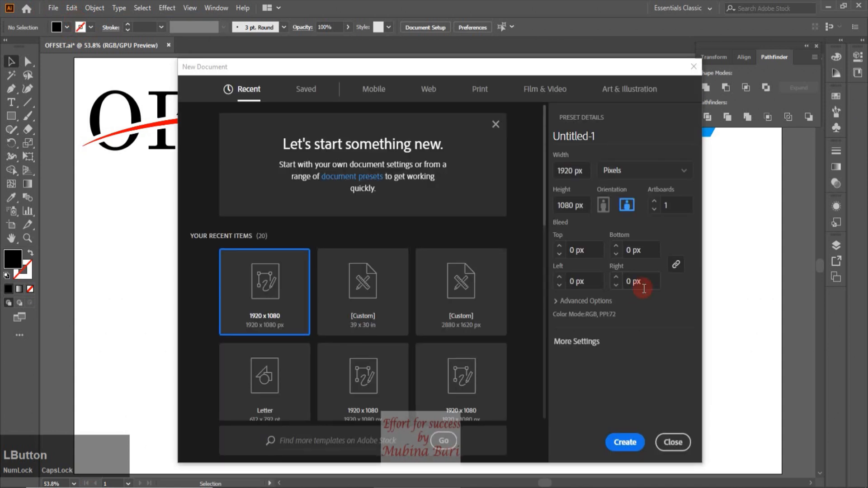
pyautogui.click(683, 176)
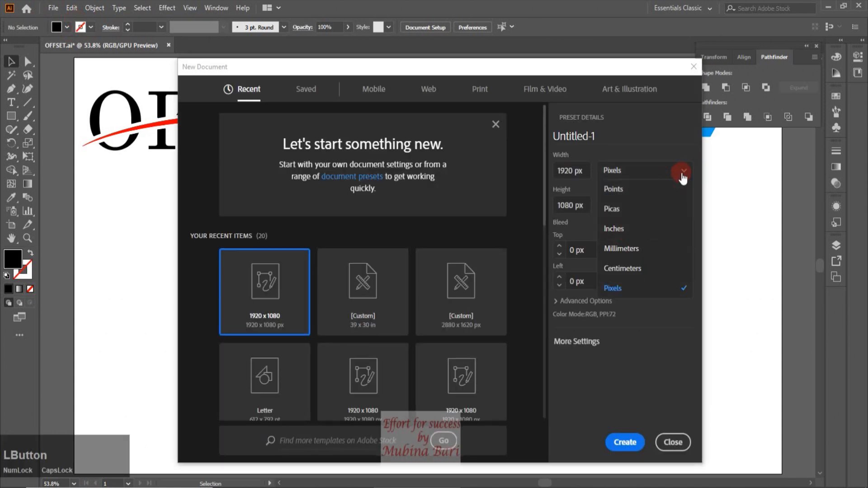
pyautogui.click(623, 228)
pyautogui.click(475, 94)
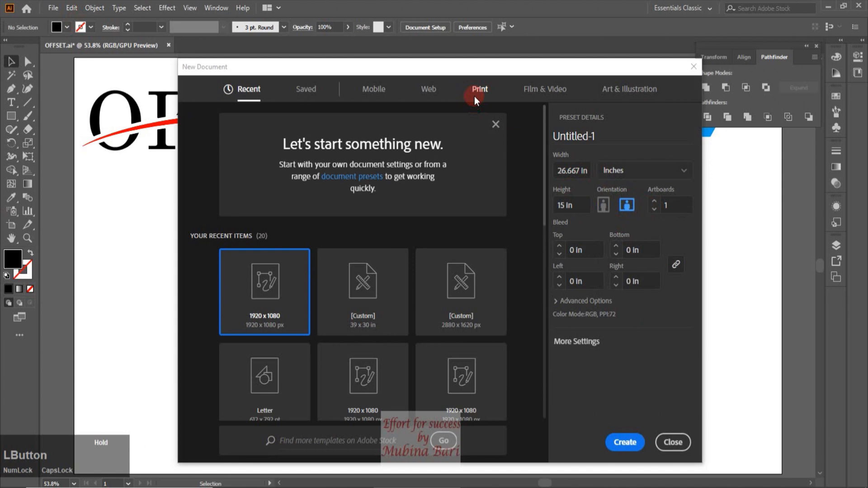
pyautogui.click(369, 171)
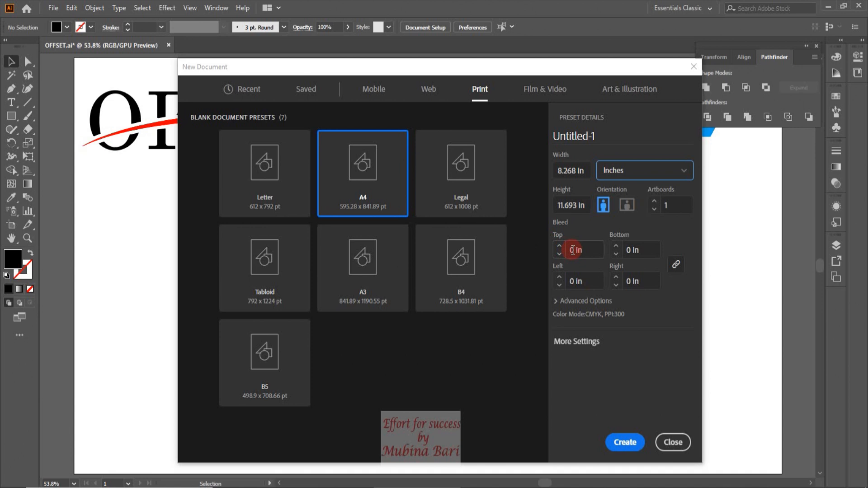
# Set a linked bleed of 0.125 in on all four sides and create the document.
pyautogui.click(570, 250)
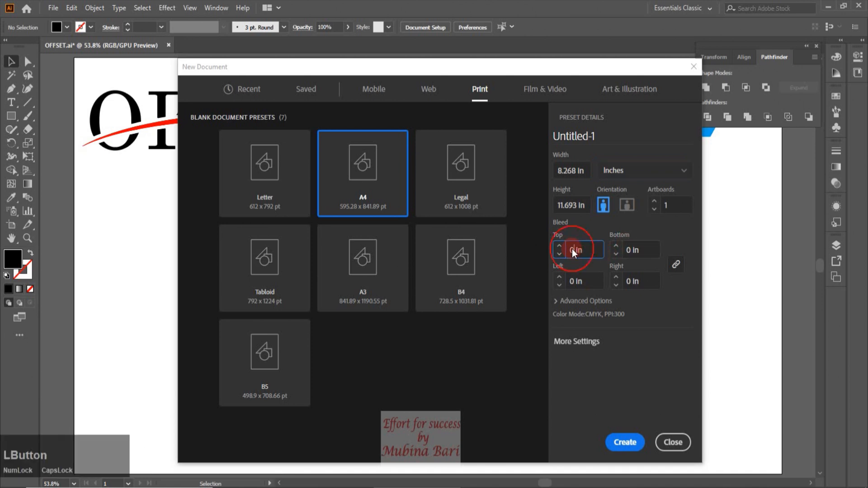
pyautogui.write('.125')
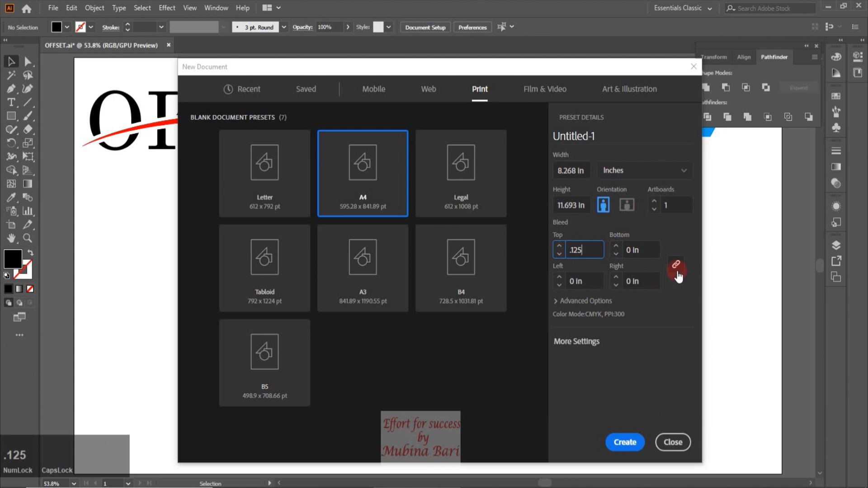
pyautogui.click(677, 269)
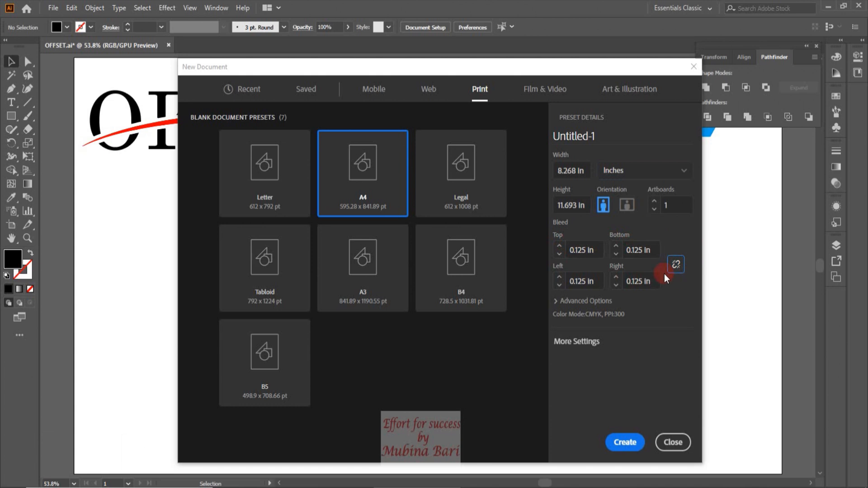
pyautogui.click(617, 444)
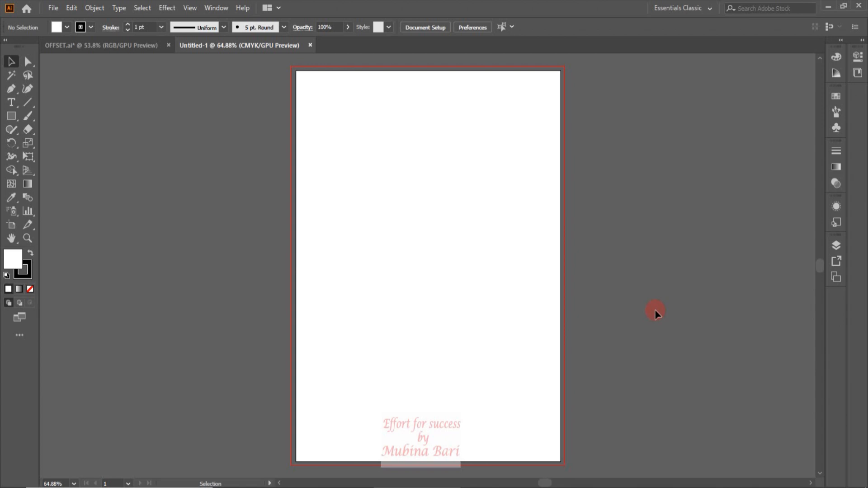
# Draw a rectangle of about 8.52 by 11.94 in out to the bleed edges and fill it with light green.
pyautogui.moveTo(13, 116); pyautogui.dragTo(61, 120)
pyautogui.moveTo(292, 67); pyautogui.dragTo(562, 464)
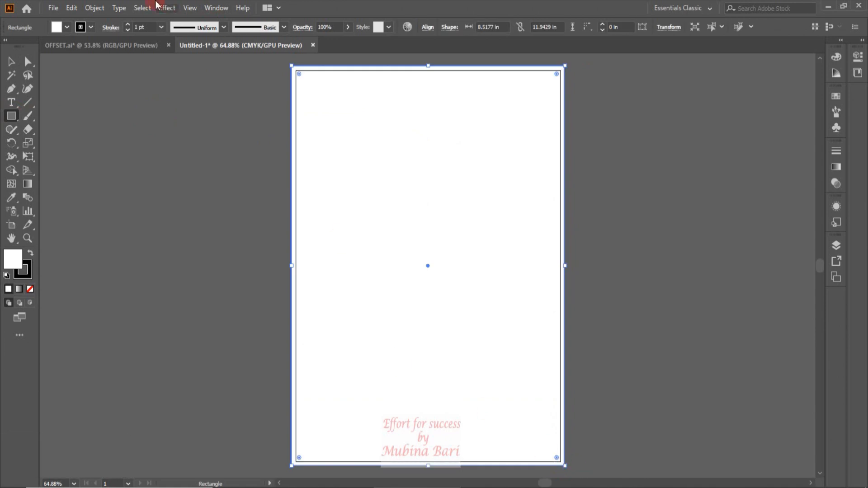
pyautogui.click(66, 28)
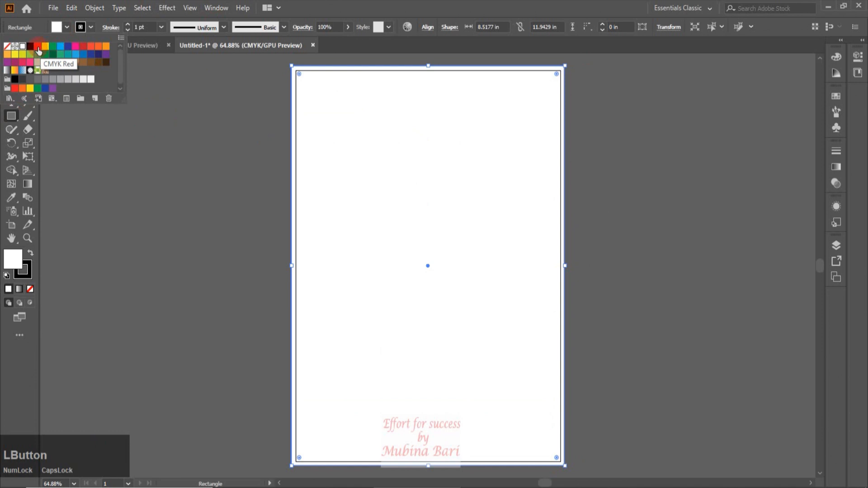
pyautogui.click(64, 51)
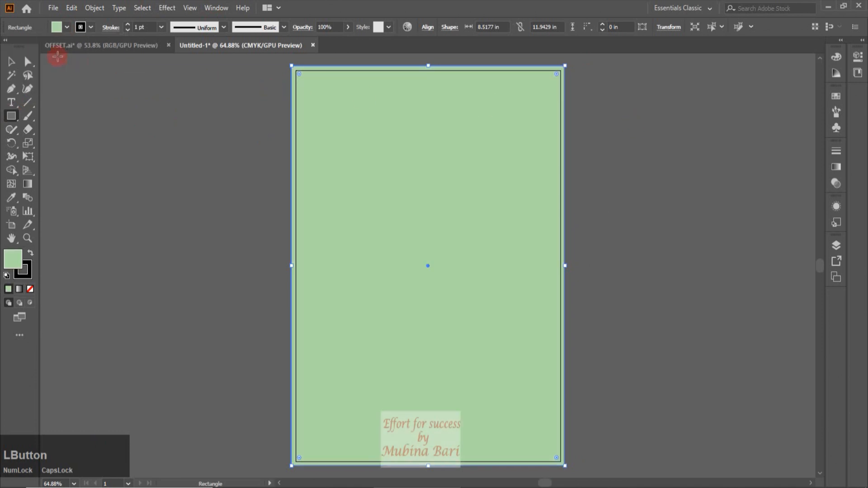
pyautogui.click(12, 62)
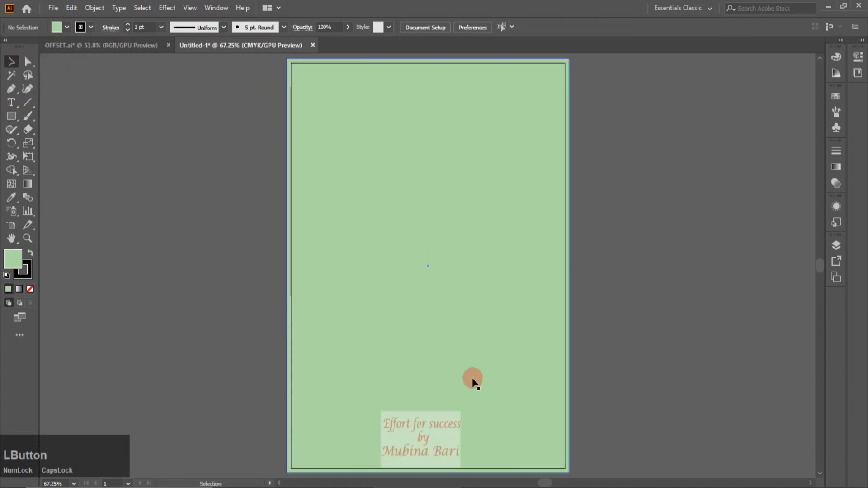
# Offset the green rectangle's path inward by -0.125 in with miter joins.
pyautogui.click(452, 359)
pyautogui.click(862, 41)
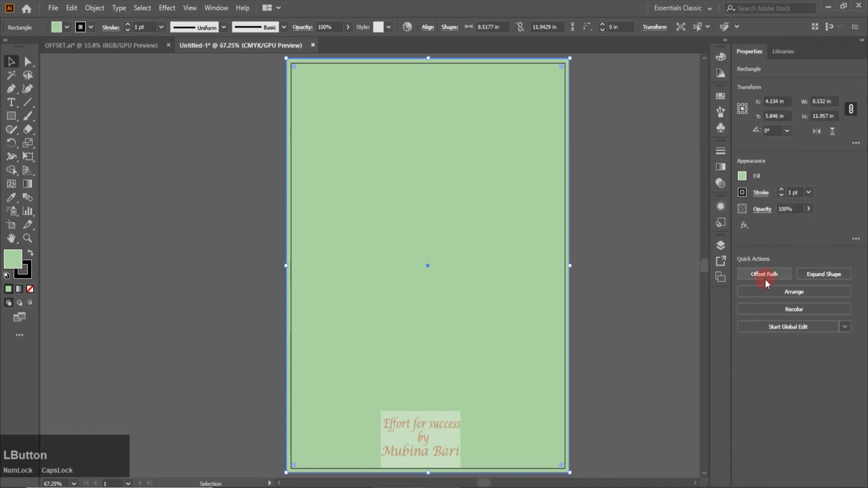
pyautogui.click(765, 274)
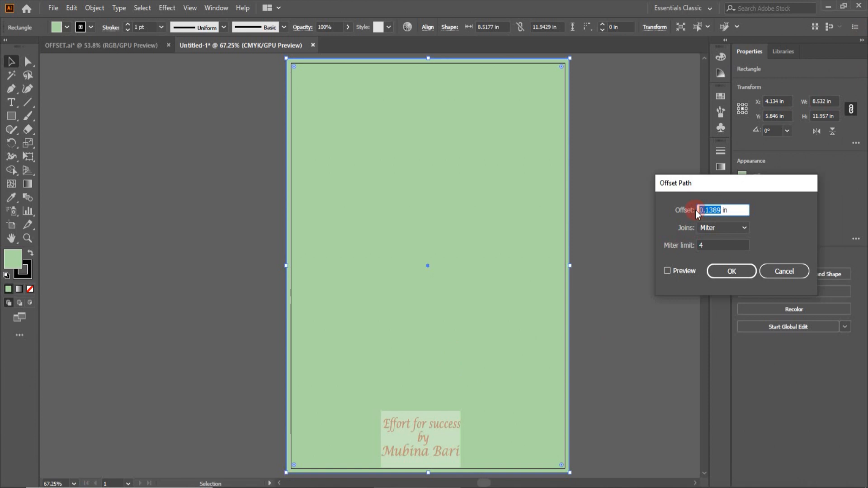
pyautogui.write('-')
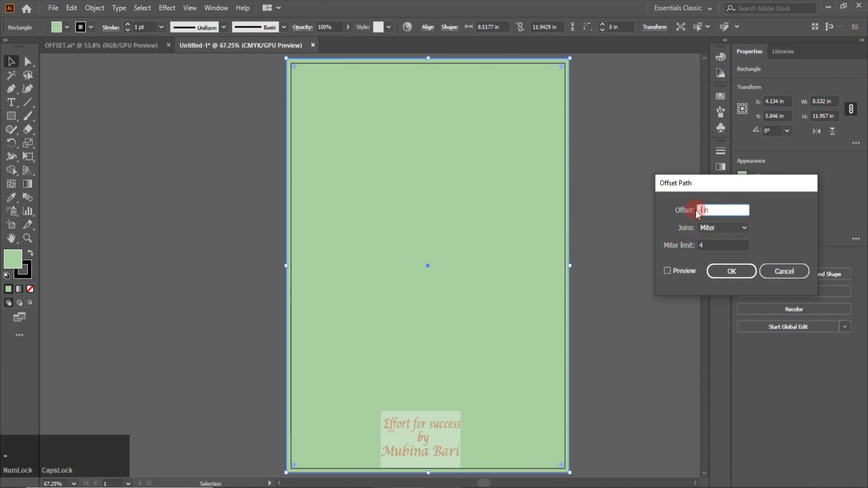
pyautogui.write('.125')
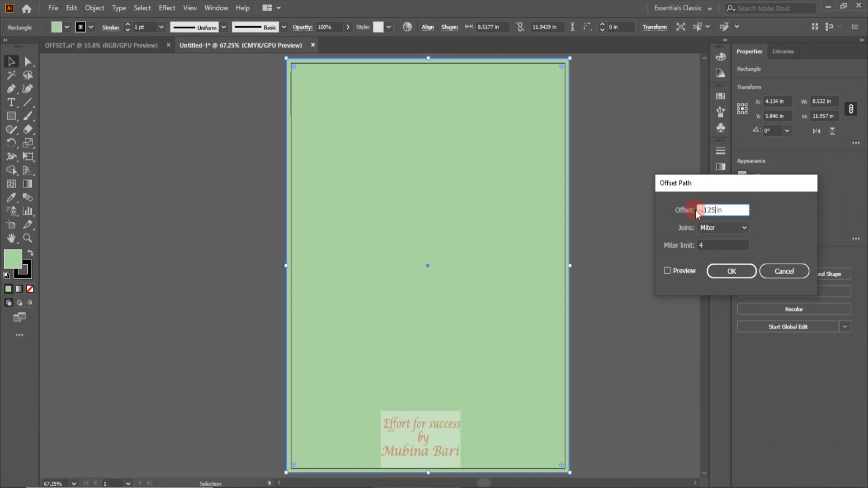
pyautogui.click(667, 271)
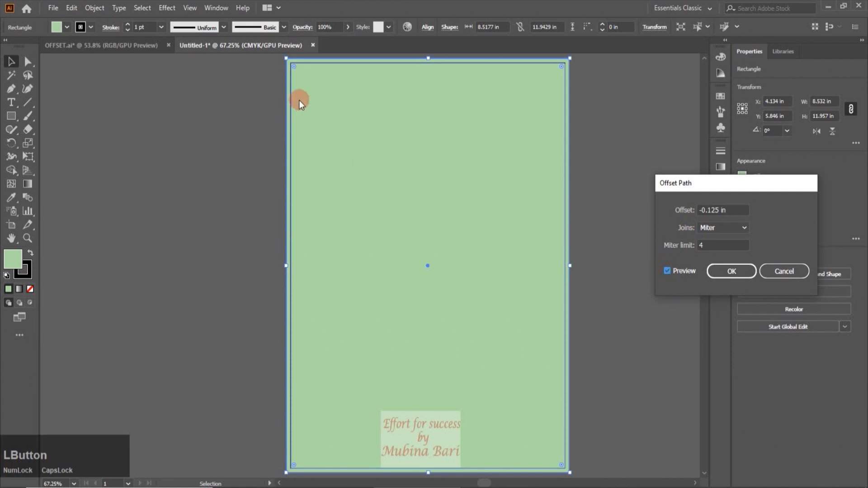
pyautogui.click(737, 272)
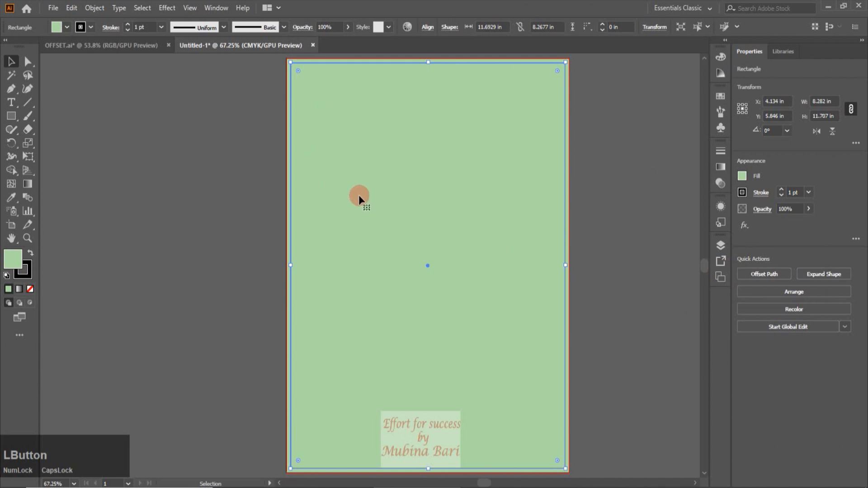
# Fill the inner offset rectangle with blue, and shift it aside as a check before undoing that move.
pyautogui.click(338, 232)
pyautogui.click(65, 27)
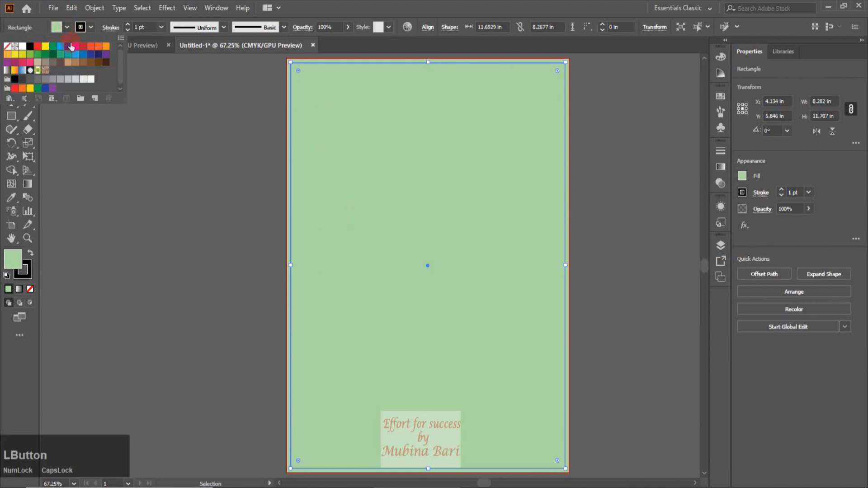
pyautogui.click(71, 46)
pyautogui.click(596, 245)
pyautogui.moveTo(430, 120); pyautogui.dragTo(502, 120)
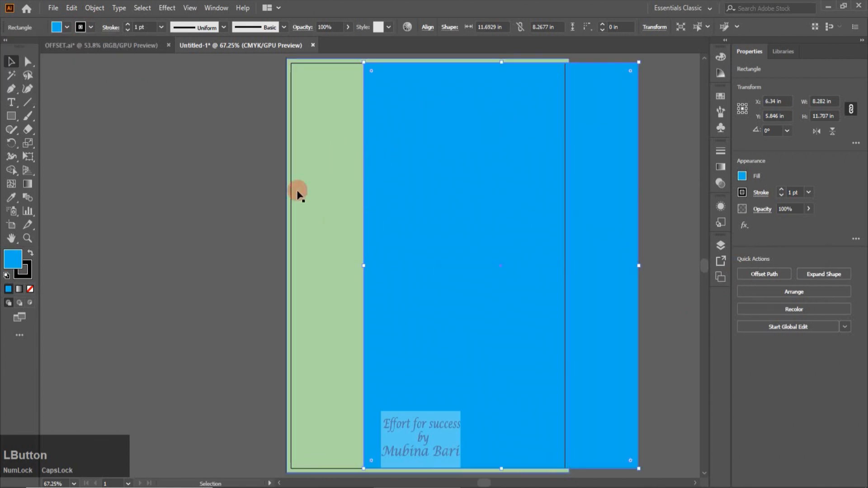
pyautogui.hotkey('ctrl', 'z')
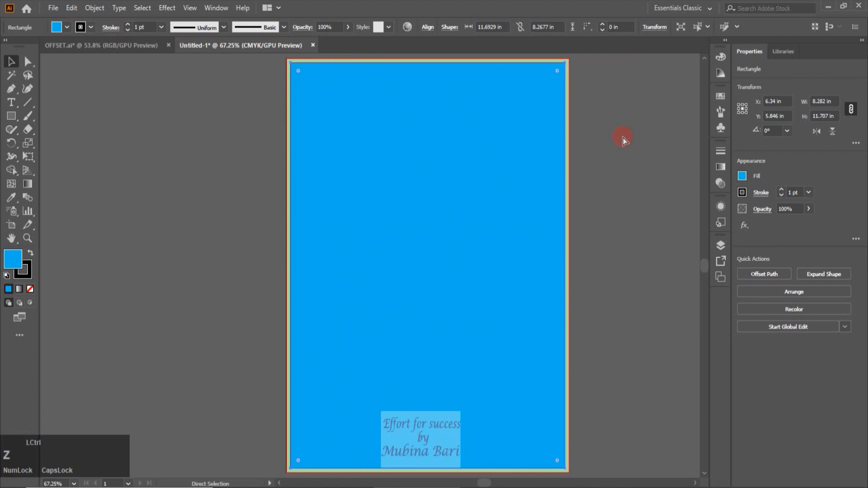
# Offset the blue rectangle's path inward by -0.125 in with miter joins.
pyautogui.click(484, 207)
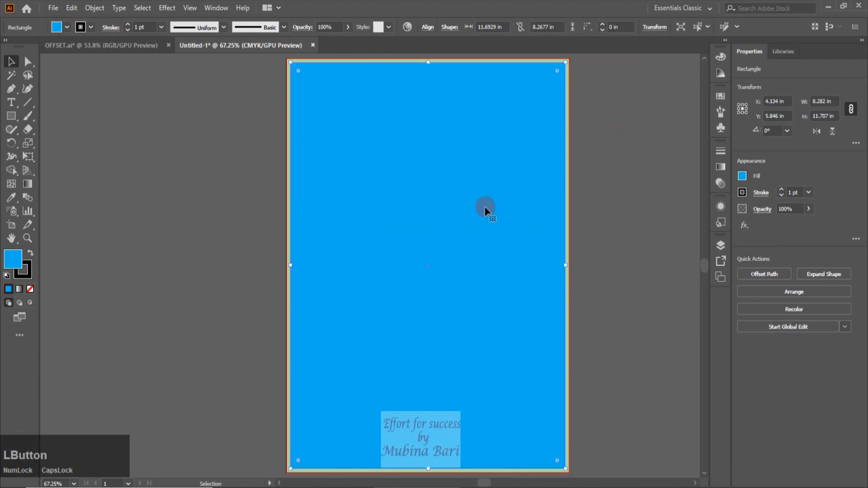
pyautogui.click(768, 274)
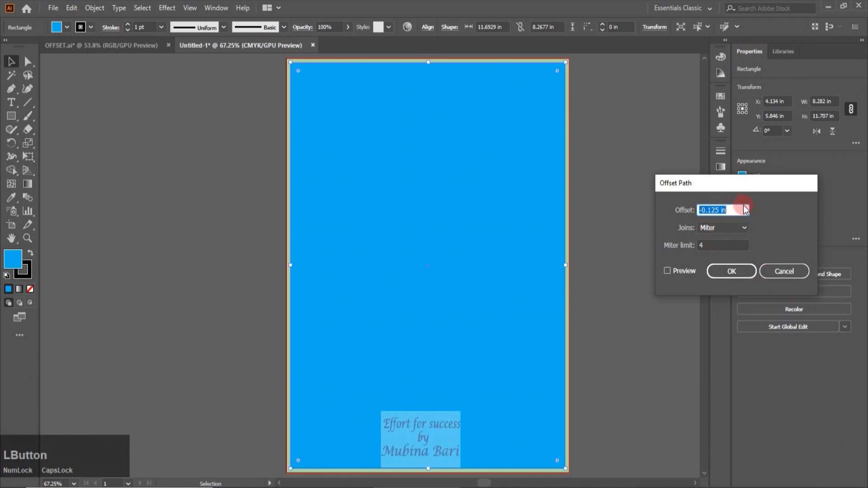
pyautogui.click(667, 271)
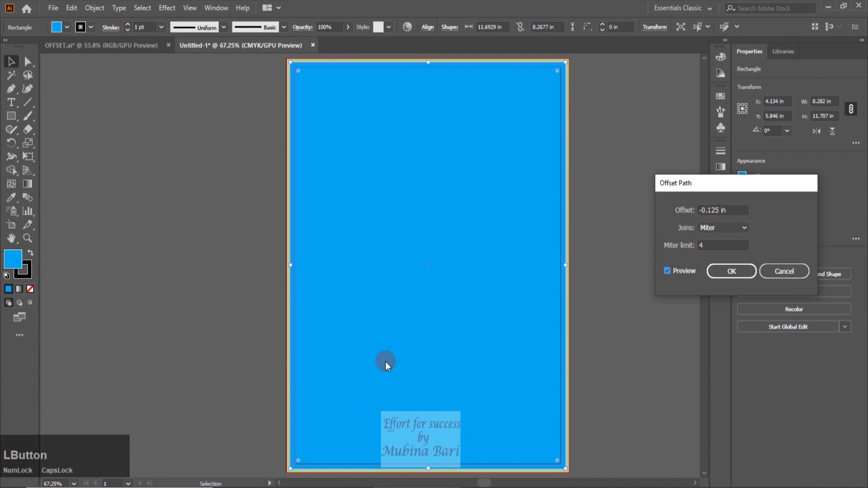
pyautogui.click(731, 274)
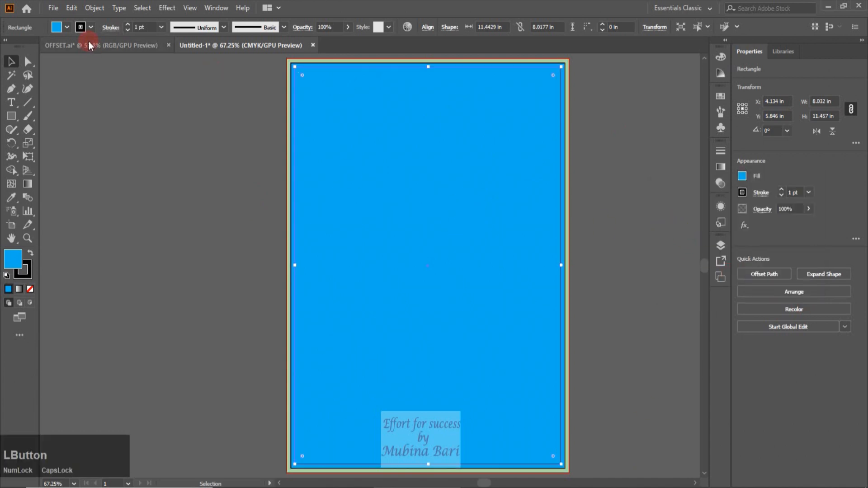
# Fill the innermost offset rectangle with yellow.
pyautogui.click(64, 29)
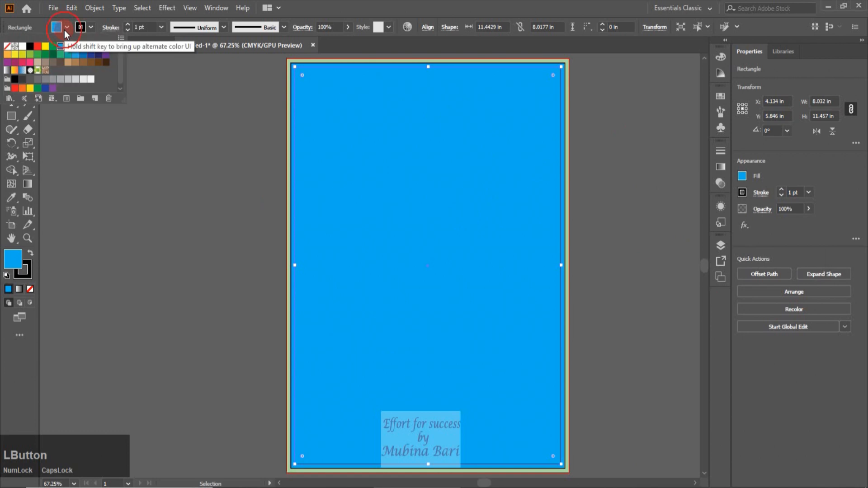
pyautogui.click(46, 47)
pyautogui.click(660, 155)
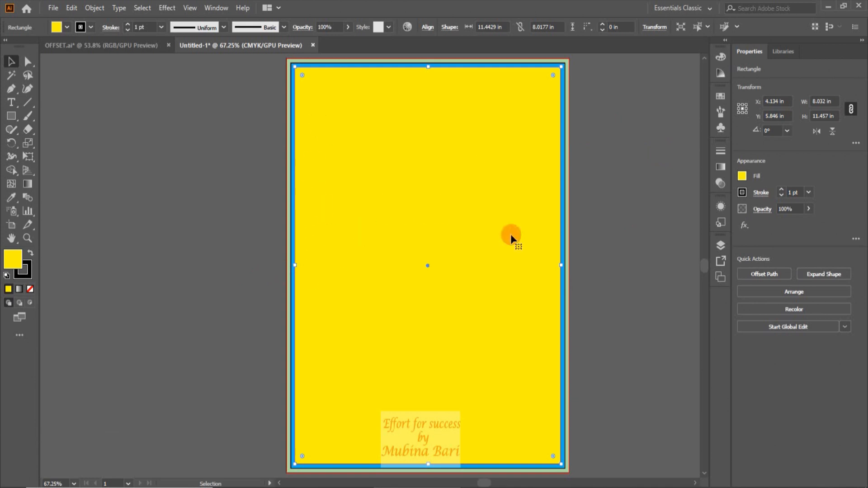
# Convert the yellow innermost rectangle into guides.
pyautogui.rightClick(402, 260)
pyautogui.click(439, 127)
pyautogui.rightClick(432, 140)
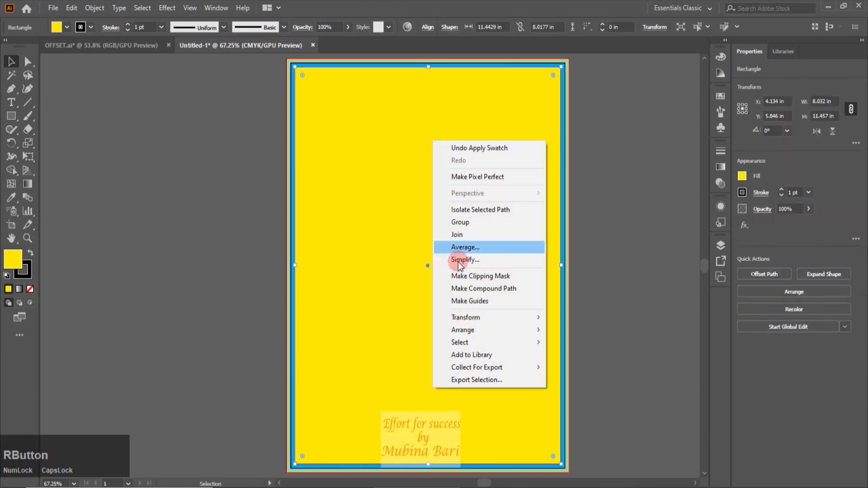
pyautogui.click(465, 303)
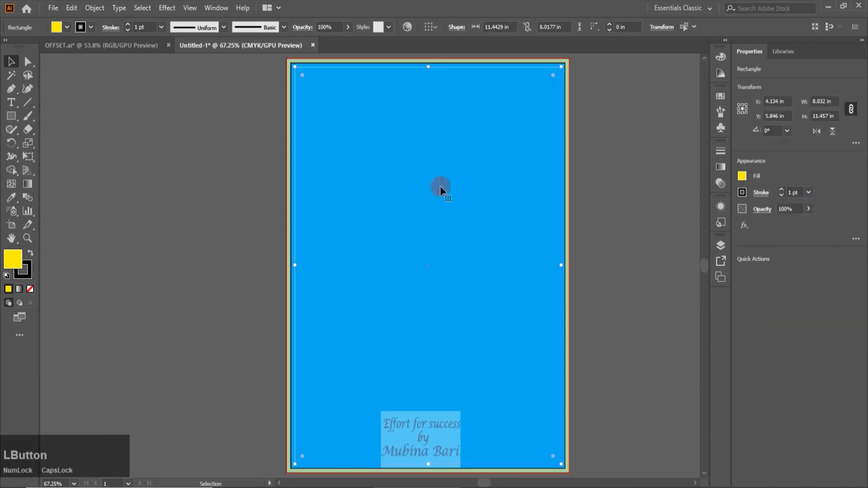
# Convert the blue middle rectangle into guides.
pyautogui.click(620, 105)
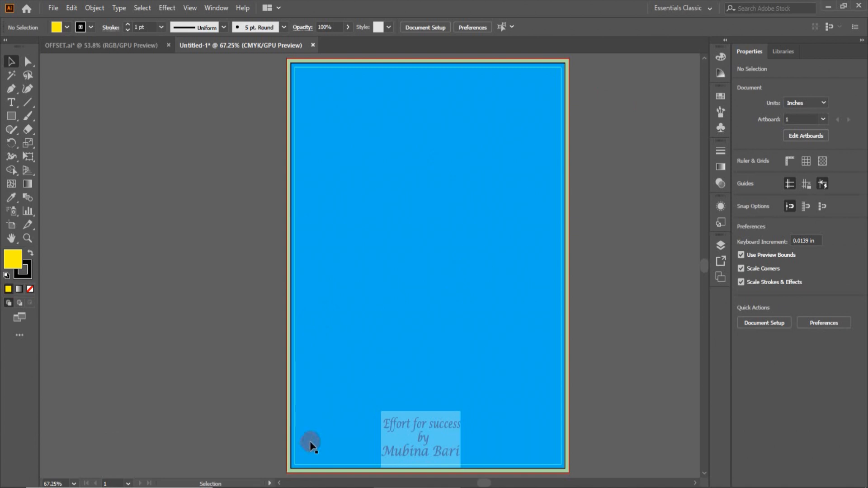
pyautogui.click(309, 468)
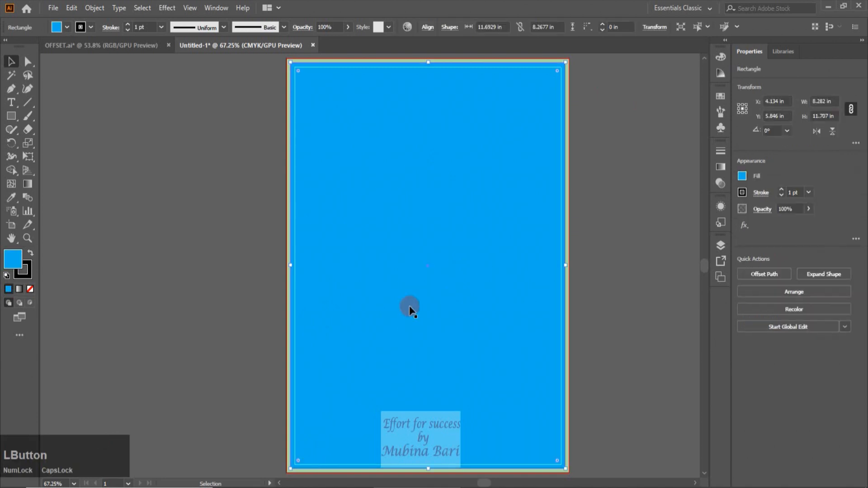
pyautogui.rightClick(459, 216)
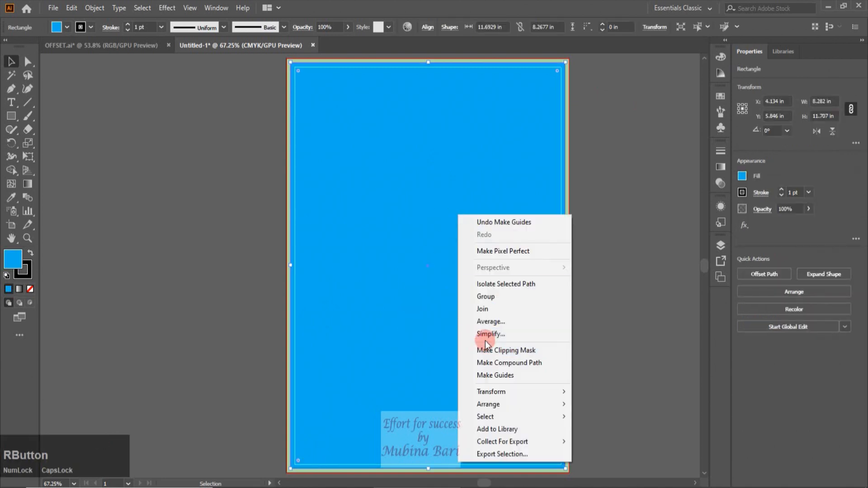
pyautogui.click(485, 376)
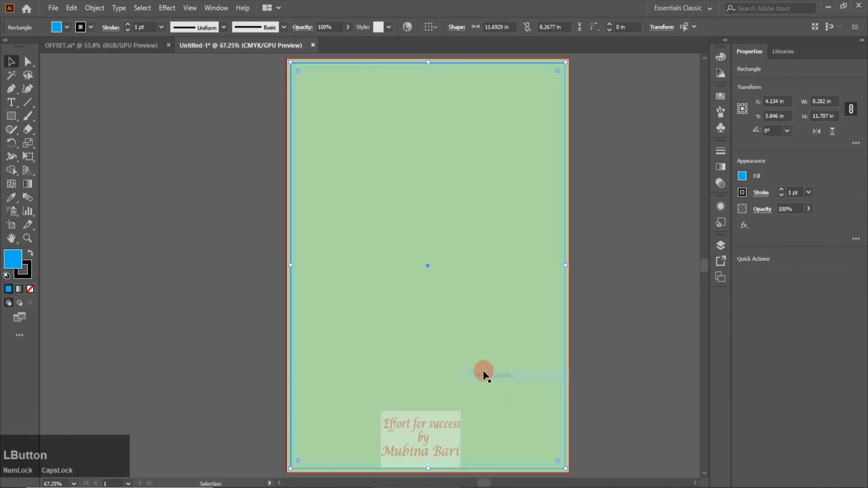
pyautogui.click(667, 232)
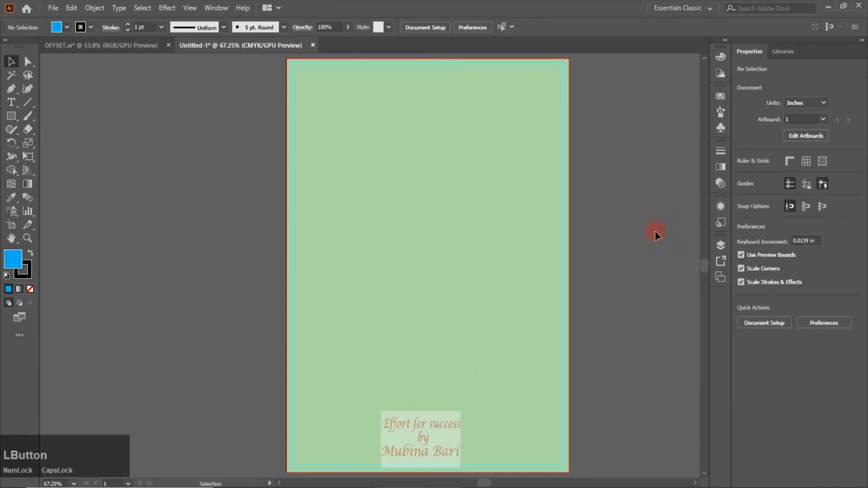
# Convert the green outermost rectangle at the bleed edge into guides.
pyautogui.click(343, 471)
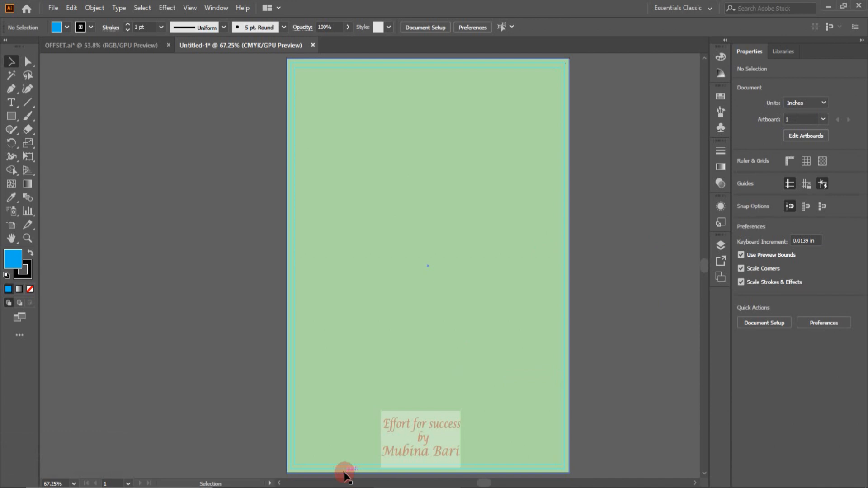
pyautogui.click(340, 474)
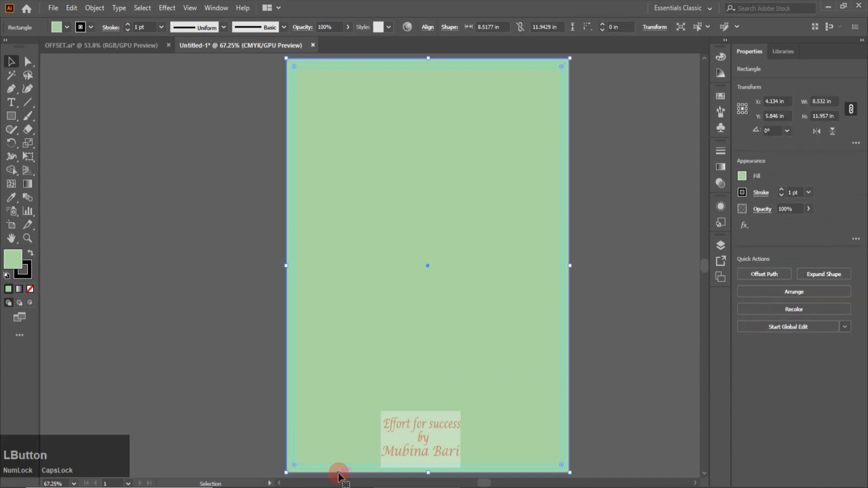
pyautogui.rightClick(370, 336)
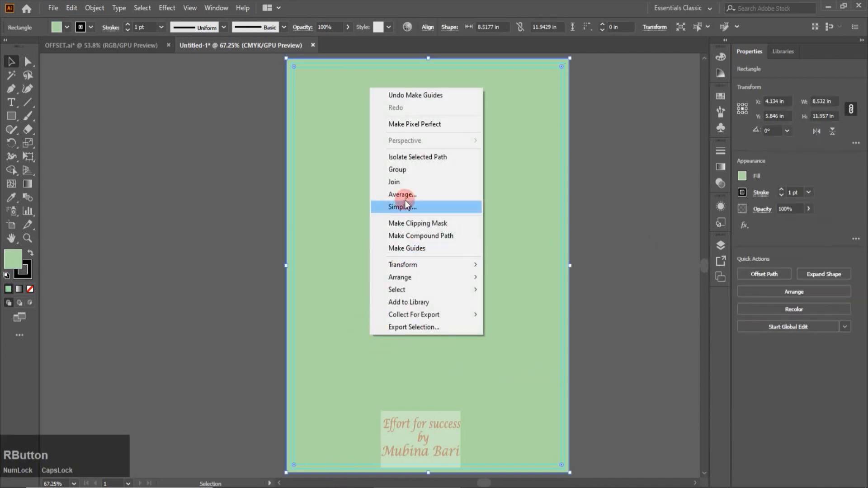
pyautogui.click(400, 250)
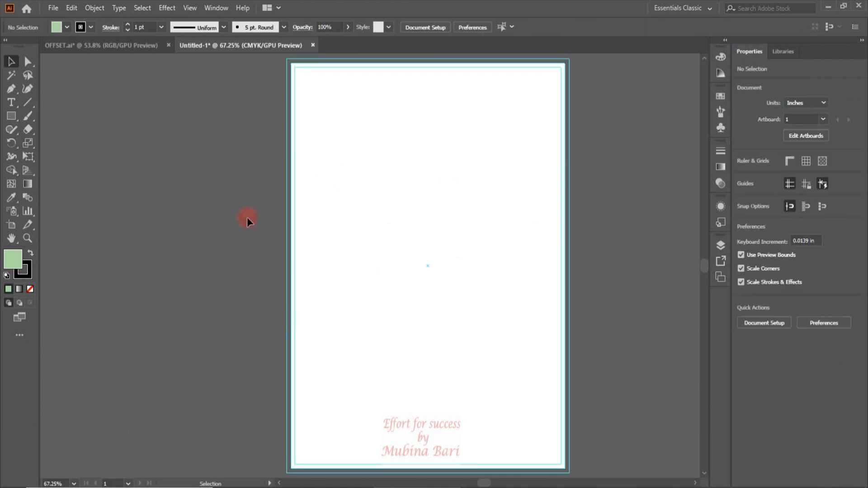
# Draw a green rectangle about 8.61 by 11.94 in covering the artboard and its bleed, and remove its stroke.
pyautogui.click(11, 116)
pyautogui.moveTo(292, 59); pyautogui.dragTo(574, 313)
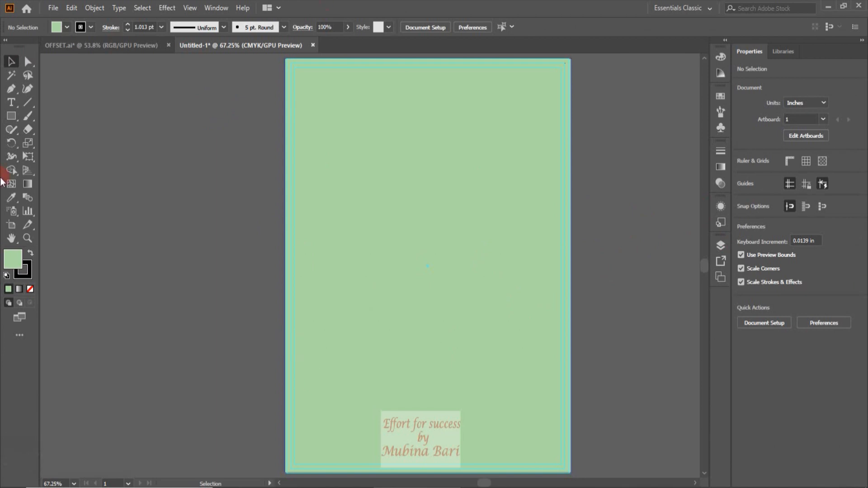
pyautogui.click(28, 239)
pyautogui.moveTo(309, 238); pyautogui.dragTo(360, 290)
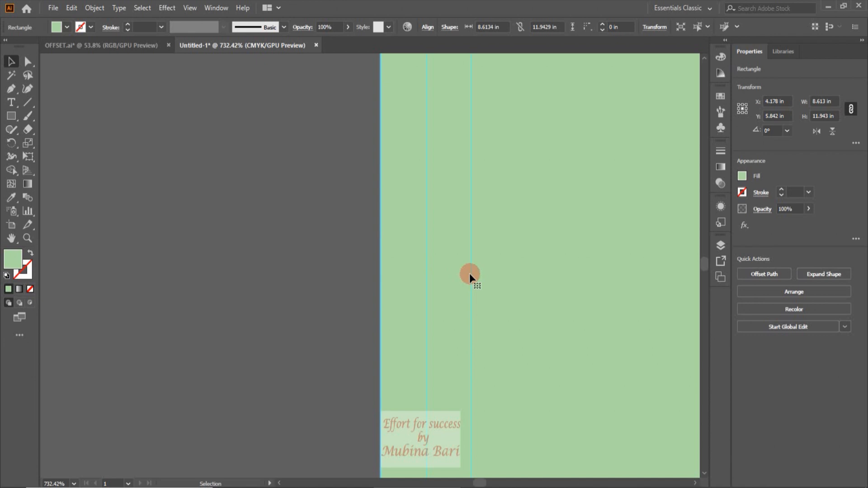
pyautogui.click(74, 484)
pyautogui.click(78, 472)
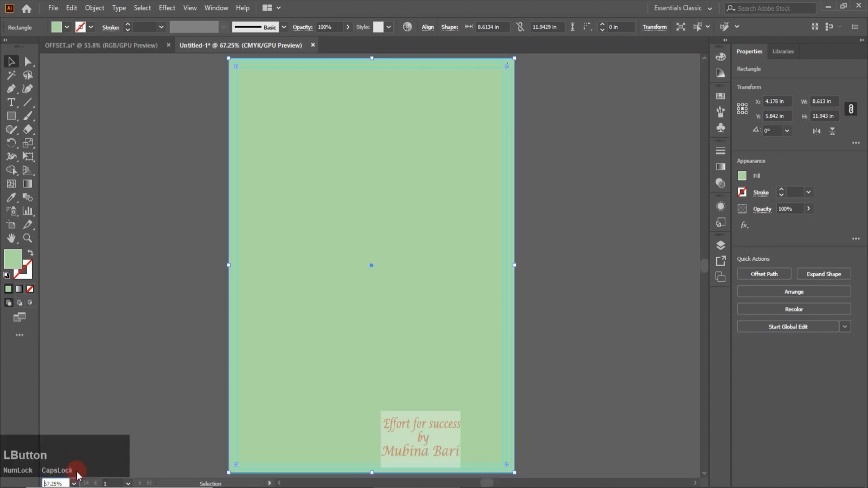
pyautogui.click(555, 266)
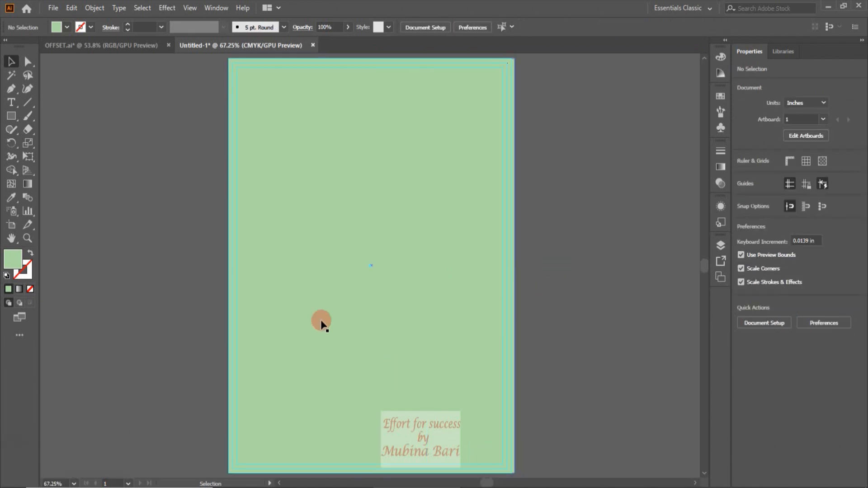